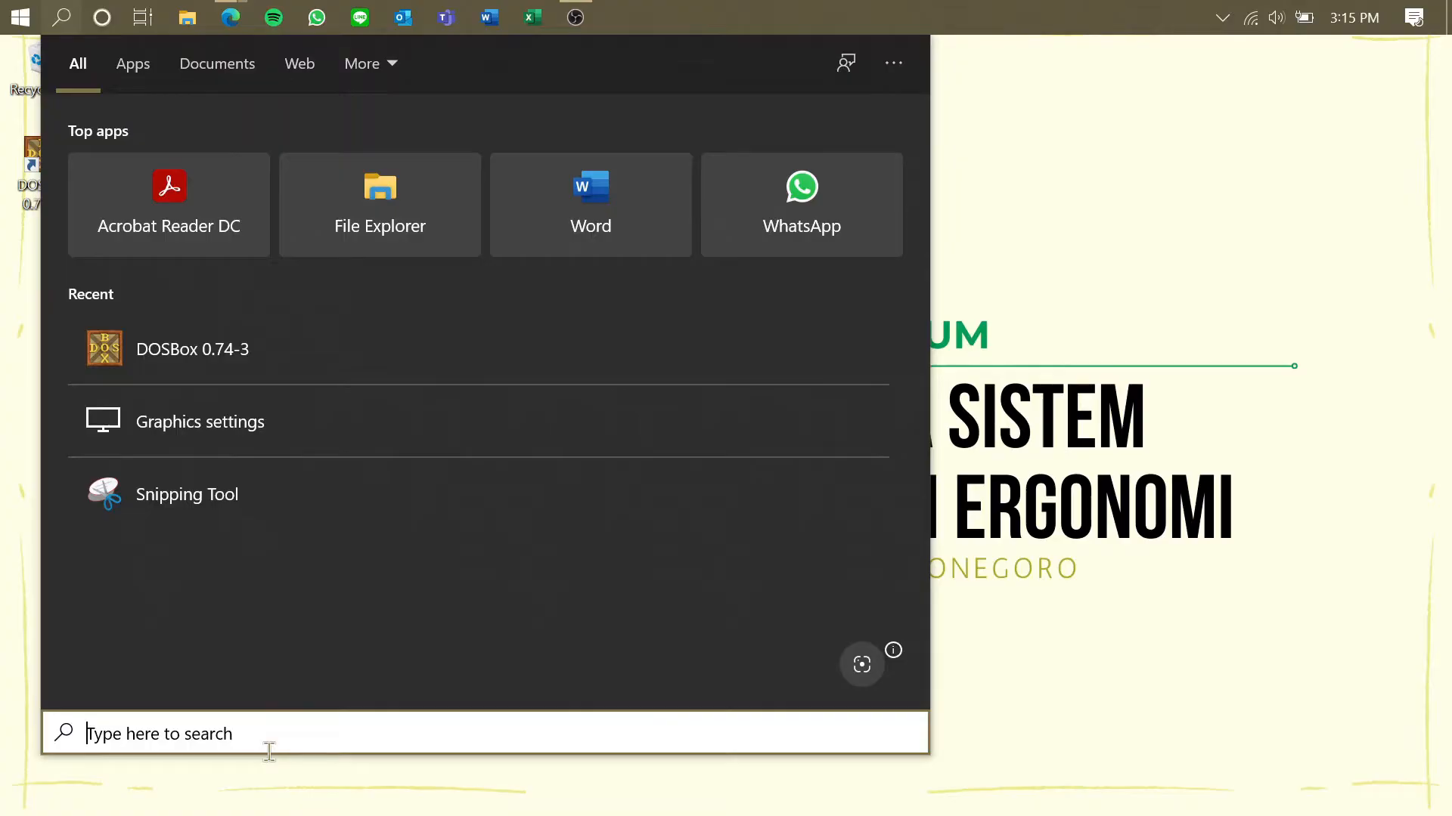
# Search for DOSBox, launch DOSBox 0.74-3 and move its window nearer the middle of the desktop
pyautogui.write('dos')
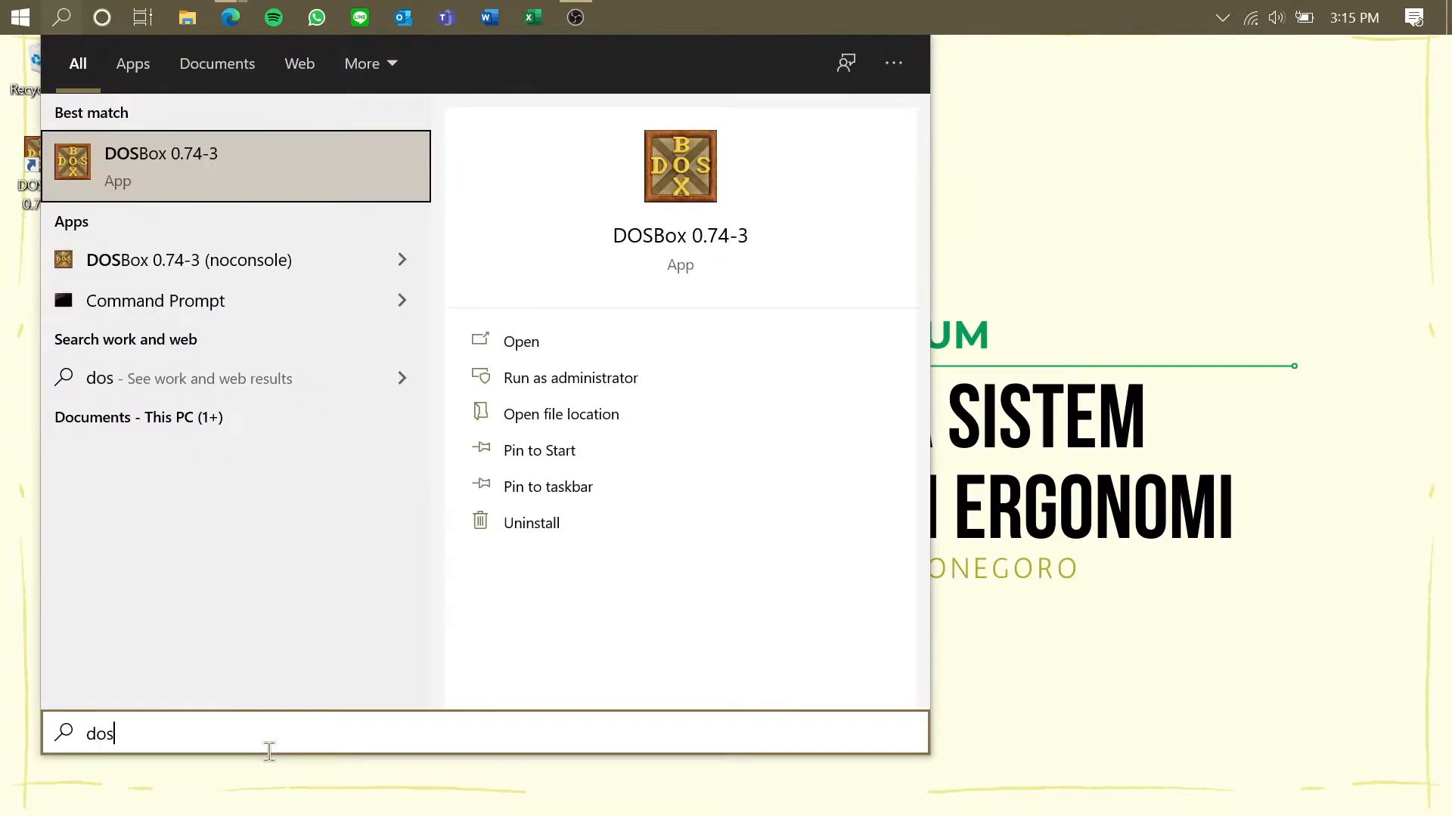
pyautogui.write('box')
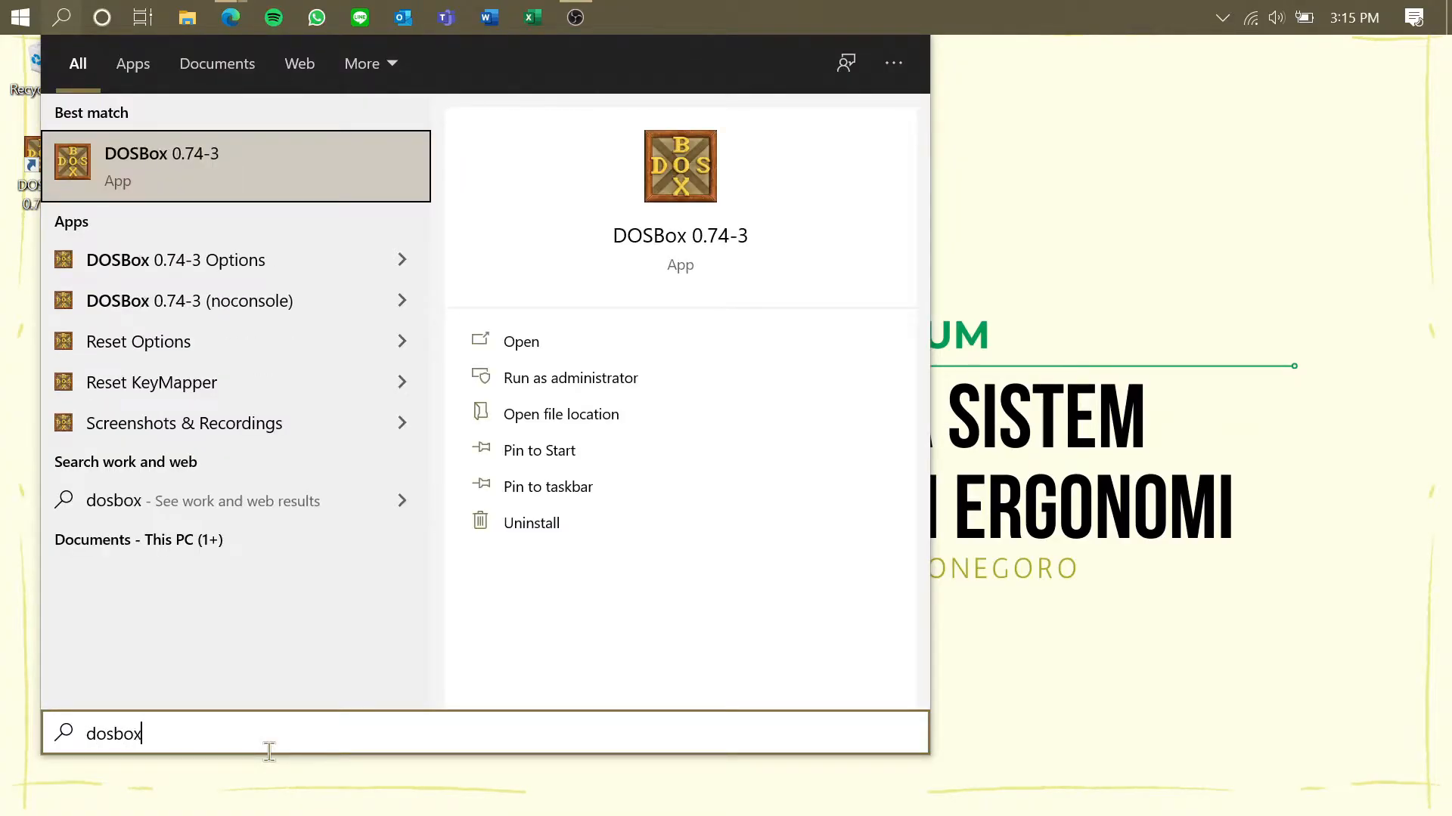
pyautogui.click(612, 392)
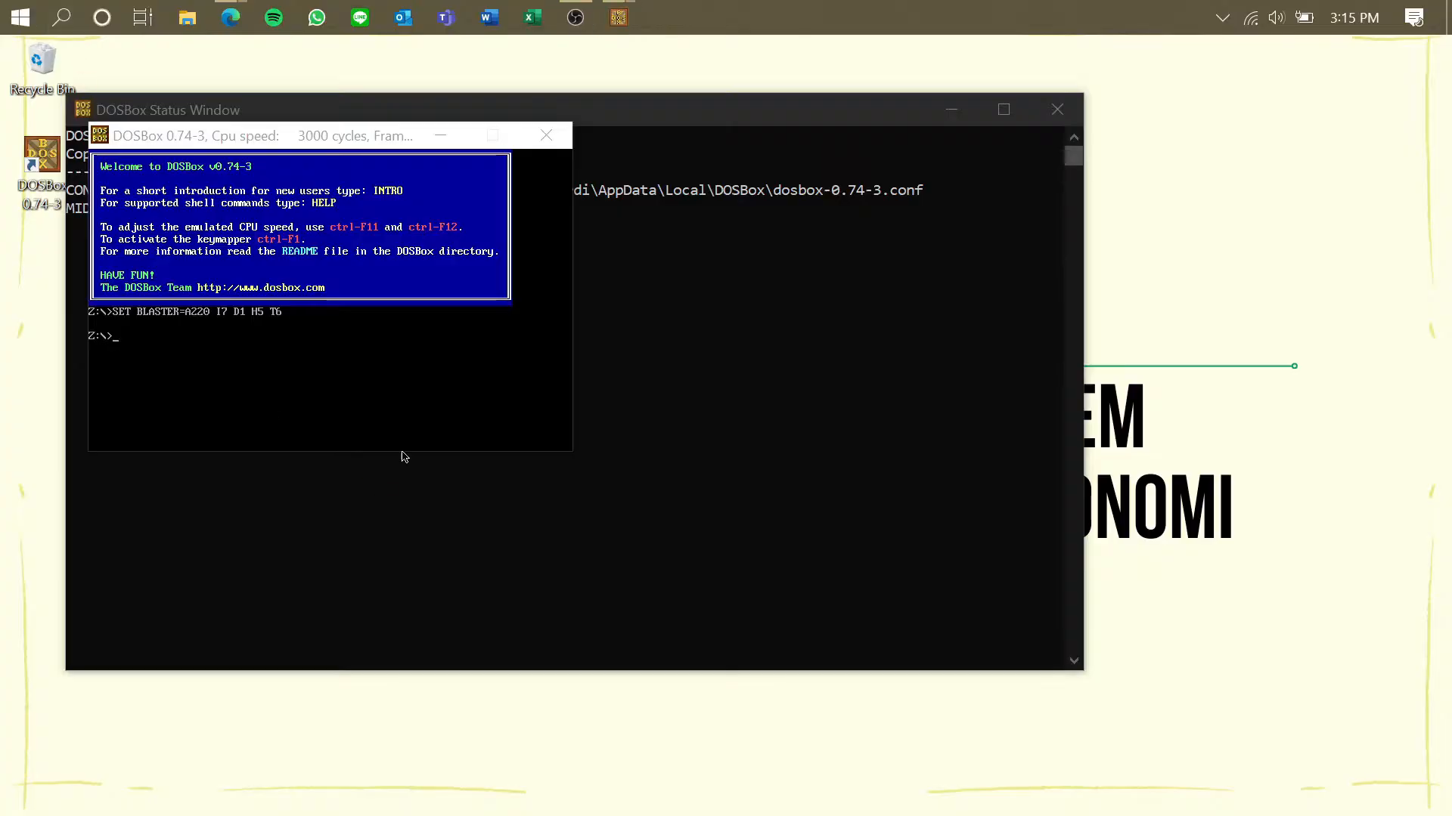
pyautogui.moveTo(383, 146); pyautogui.dragTo(722, 298)
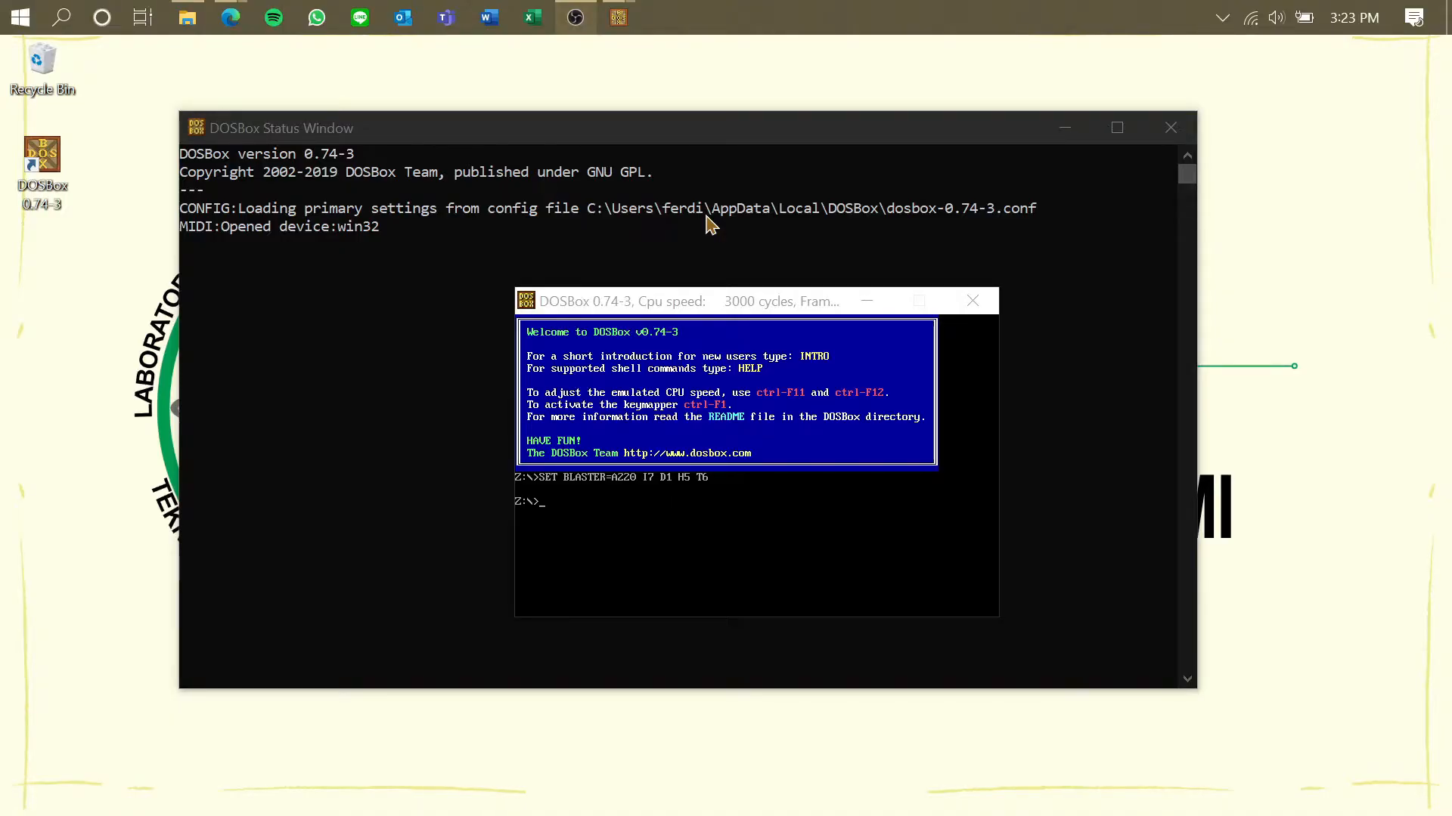
# Mount the local directory C:\BLOCPLAN as drive C in DOSBox
pyautogui.click(799, 536)
pyautogui.write('MOUNT')
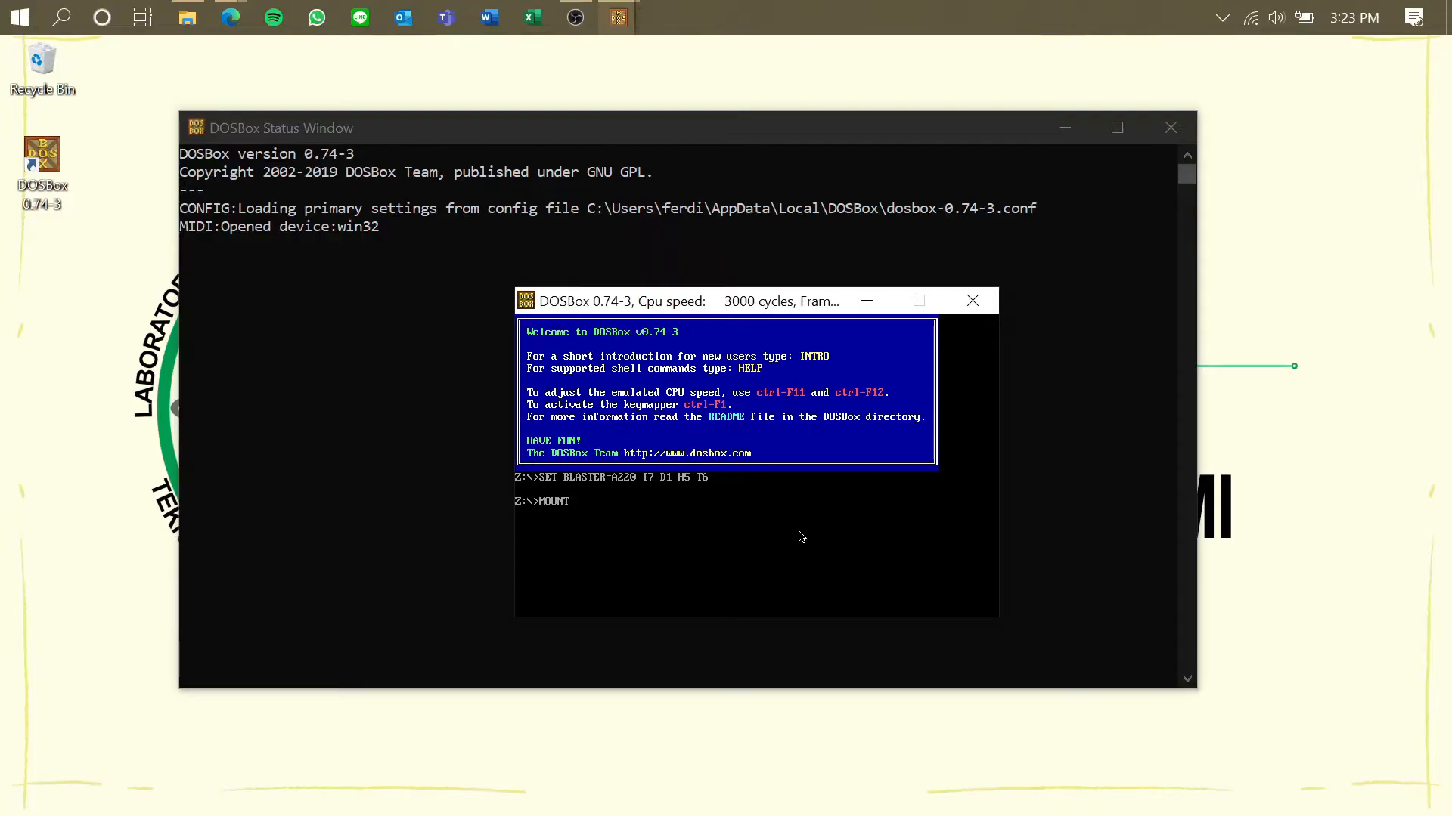
pyautogui.write(' C C:\\BLOCPLAN')
pyautogui.press('Return')
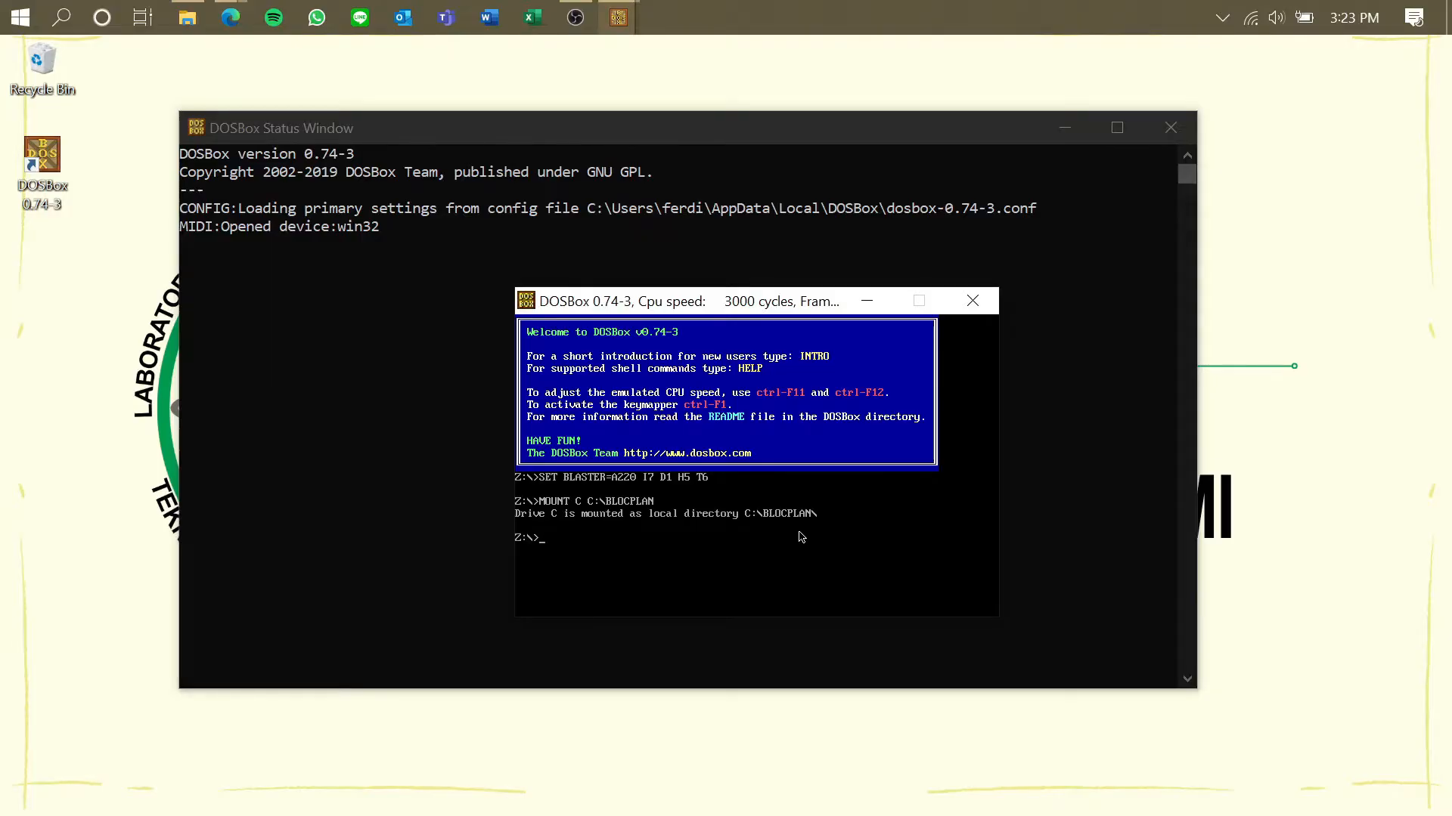
# Change to drive C, run BPLAN90.EXE and continue past the BLOCPLAN title screen
pyautogui.write(':\\')
pyautogui.press('Return')
pyautogui.write('BPLAN90.EXE')
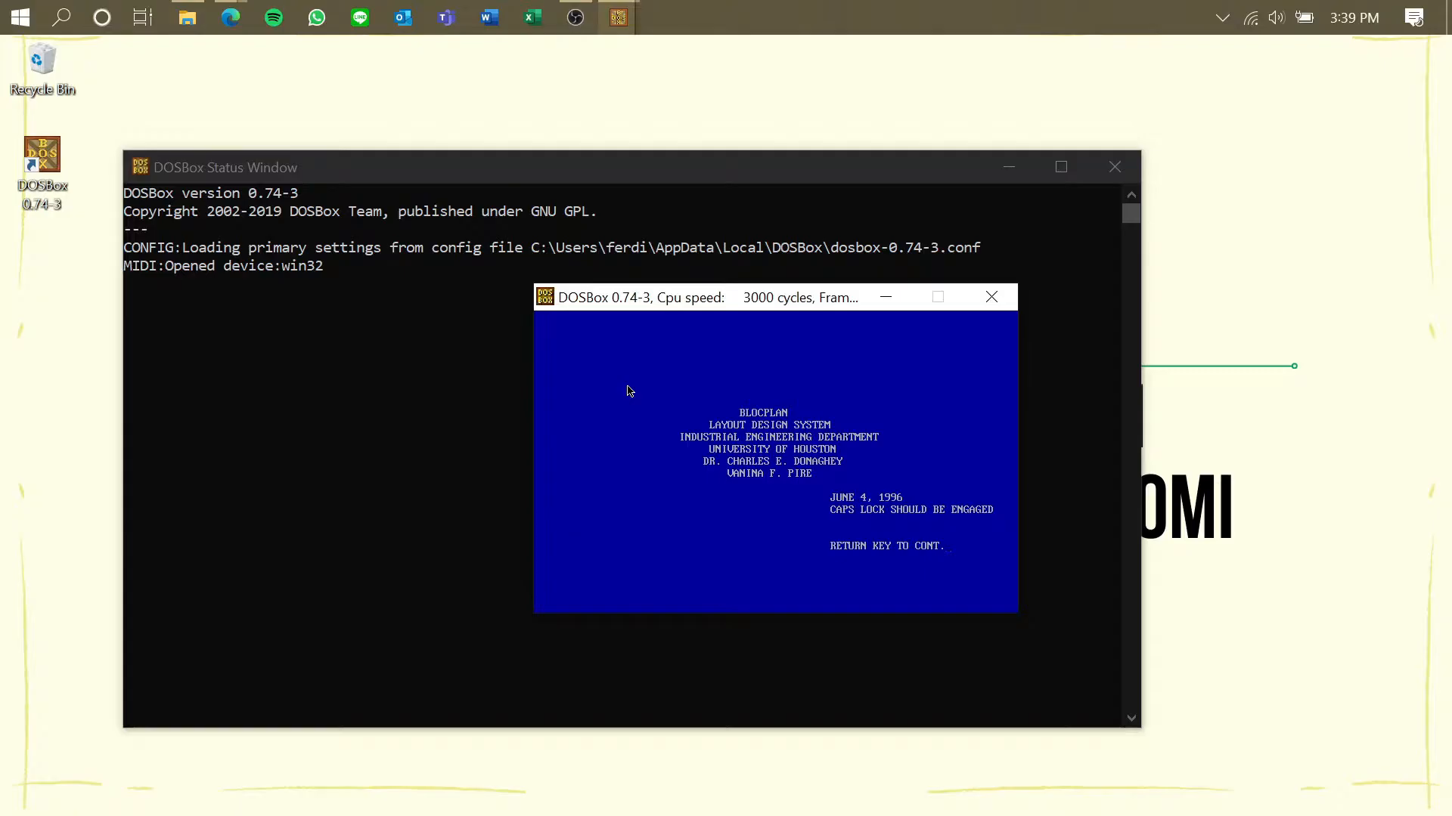
pyautogui.press('Return')
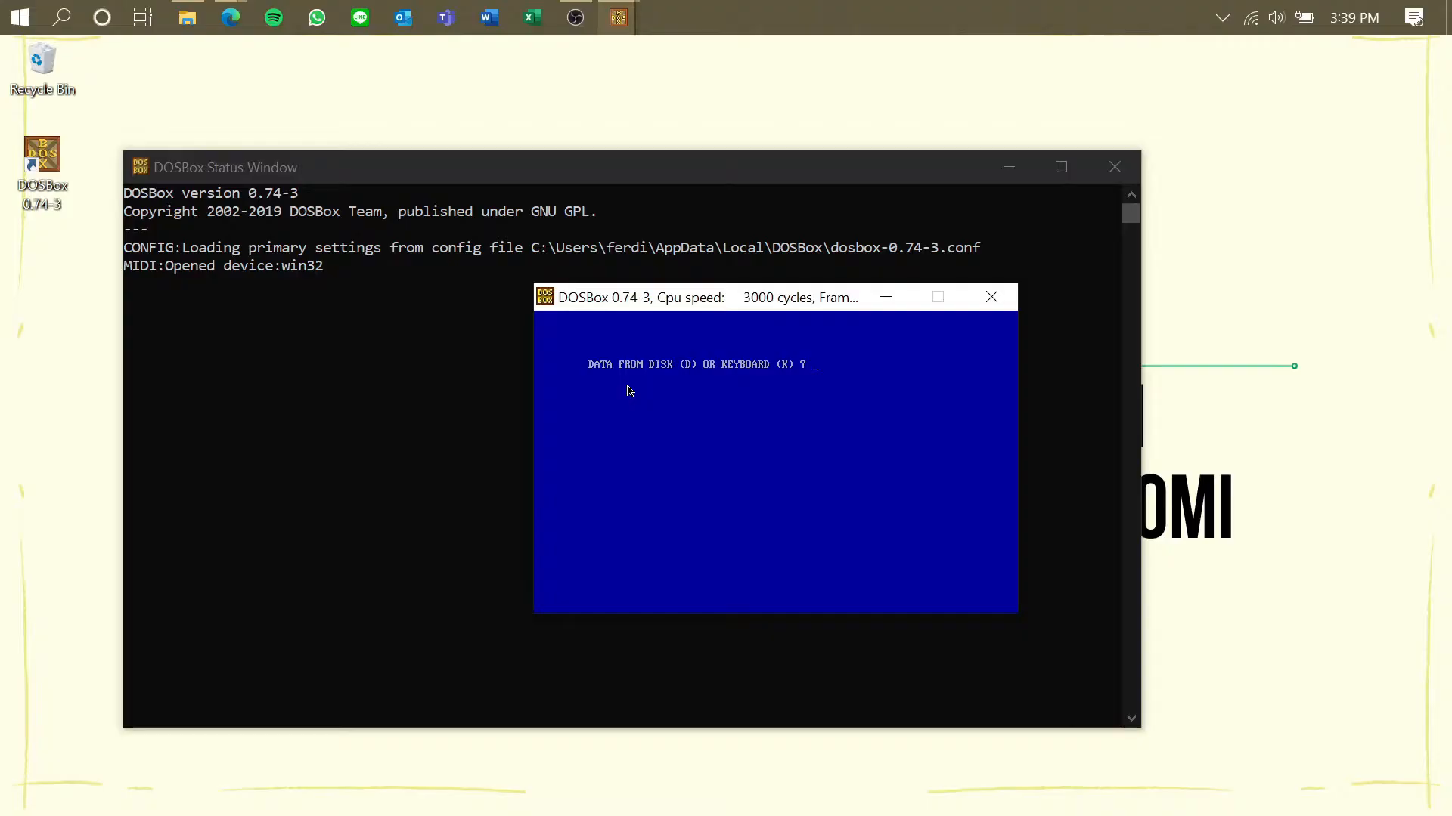
# Choose keyboard data entry (K) and set the number of departments to 6
pyautogui.write('K')
pyautogui.press('Return')
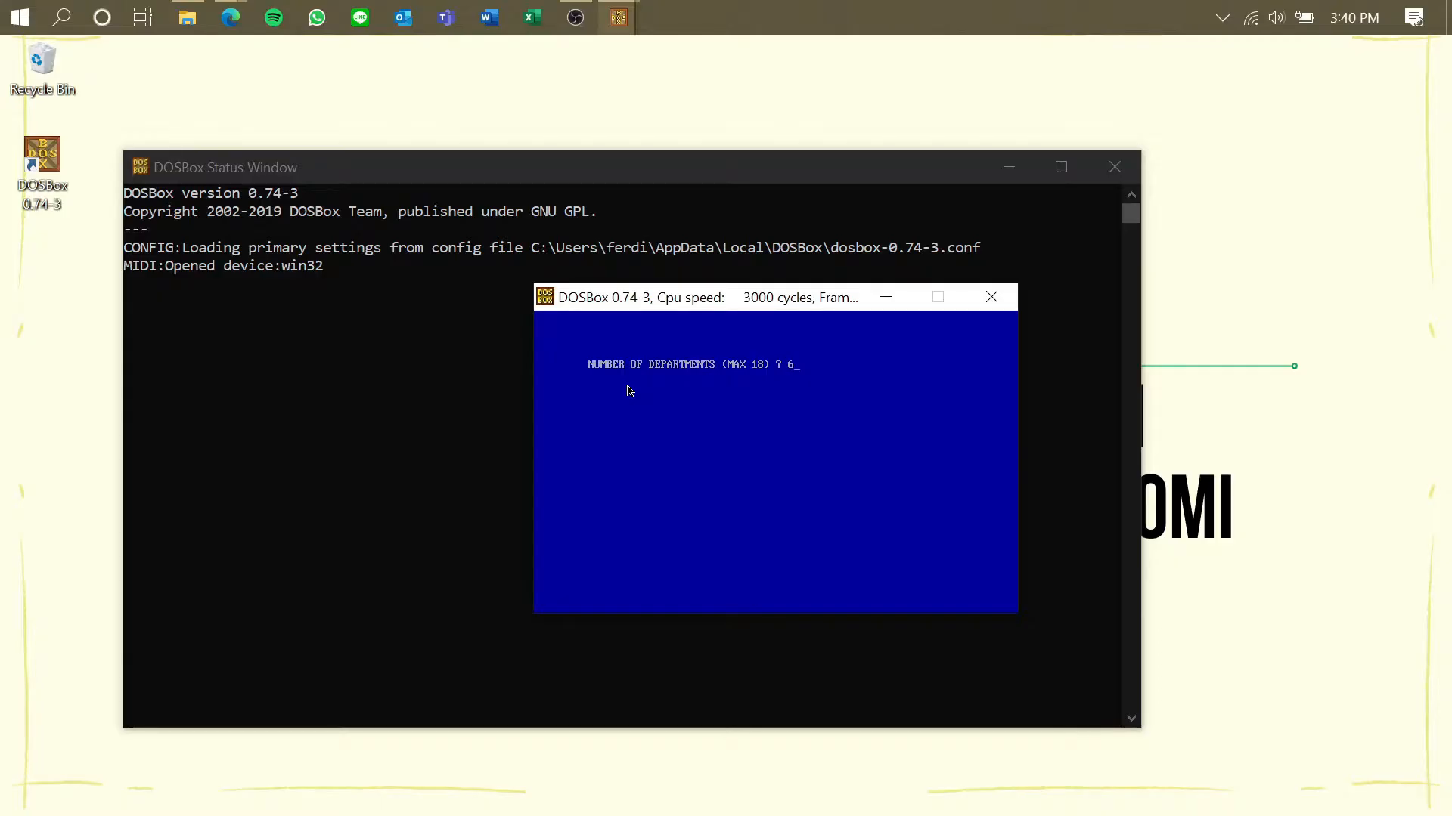
pyautogui.press('Return')
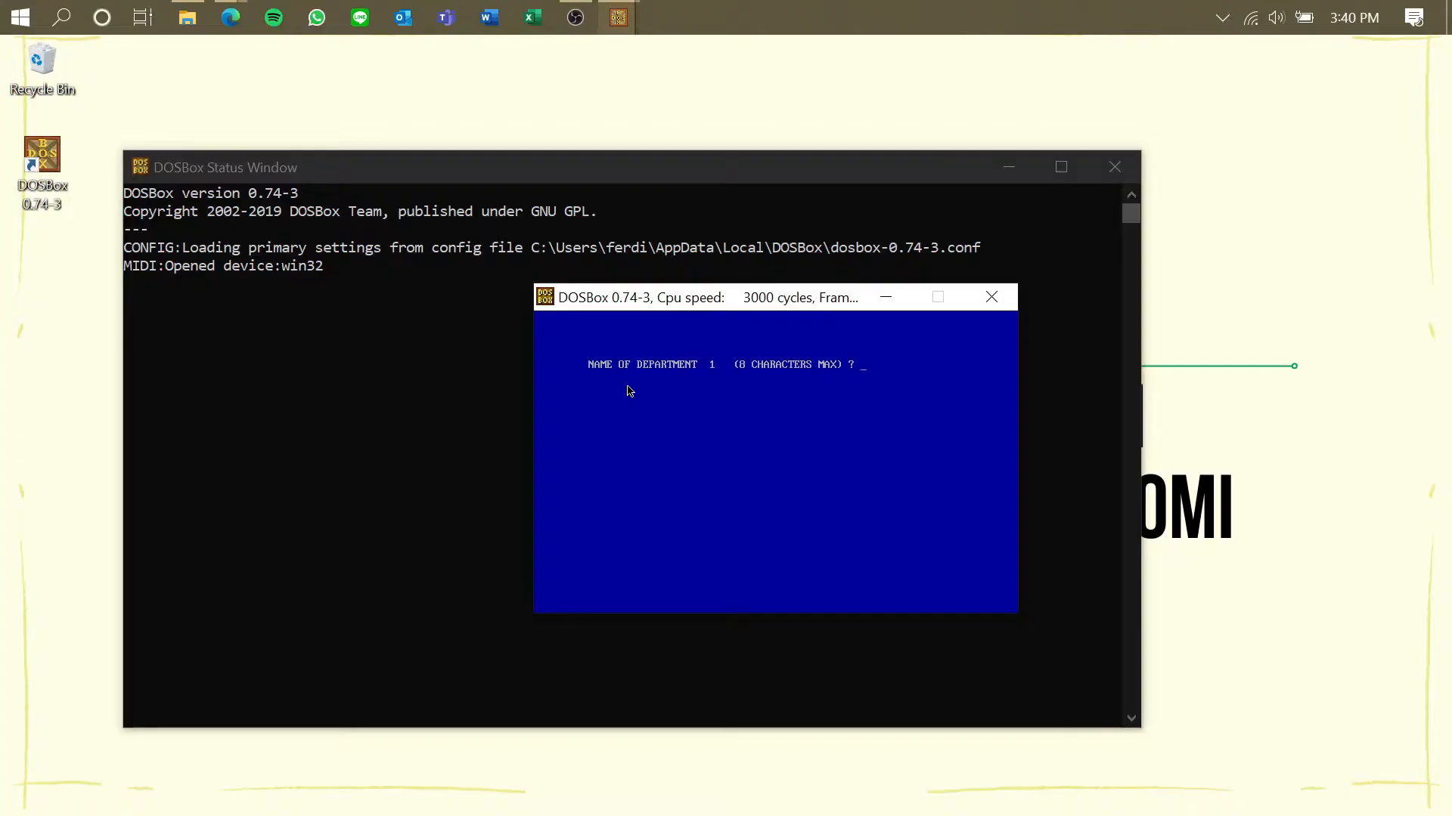
# Enter the first three departments with their areas: DIREKTUR UTAMA 20, DEPT. RnD 30 and DEPT. HRD 18.75
pyautogui.write('IREKTUR UTAMA')
pyautogui.press('Return')
pyautogui.press('Return')
pyautogui.write('DEPT. Rnd')
pyautogui.press('Return')
pyautogui.write('80')
pyautogui.press('Return')
pyautogui.write('DEPT. HRD')
pyautogui.press('Return')
pyautogui.write('18')
pyautogui.write('.75')
pyautogui.press('Return')
# Enter the remaining three departments with their areas: DEPT. IT 15, DEPT. PRODUKSI 20 and RUANG MEETING 18
pyautogui.write('DE')
pyautogui.press('Return')
pyautogui.write('15')
pyautogui.press('Return')
pyautogui.write('DEPT. PRODUKSI')
pyautogui.press('Return')
pyautogui.write('20')
pyautogui.press('Return')
pyautogui.write('RUANG MEETING')
pyautogui.press('Return')
pyautogui.write('18')
pyautogui.press('Return')
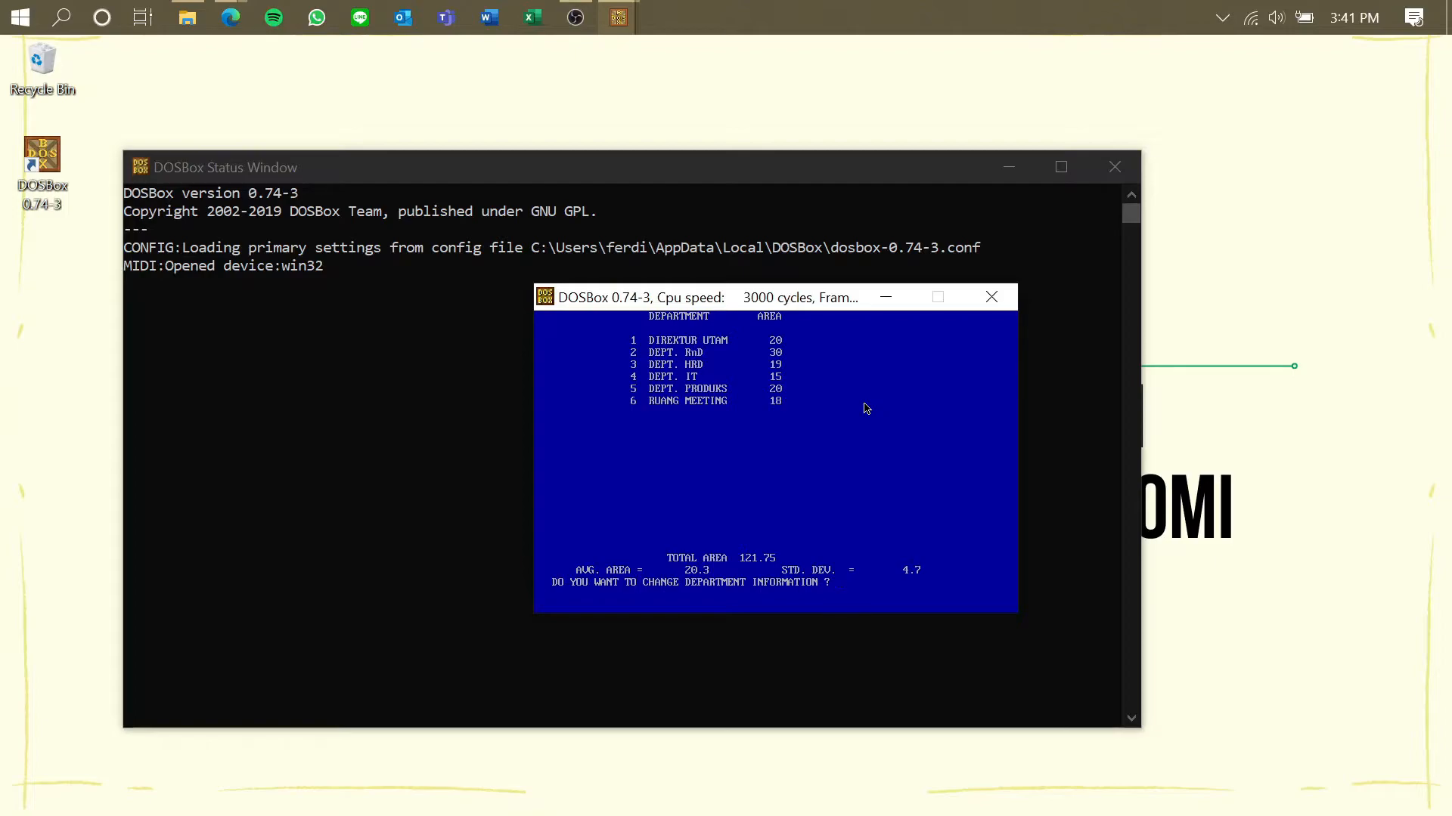
# Change department 3, DEPT. HRD, to an area of 18 and decline further department changes
pyautogui.write('Y')
pyautogui.press('Return')
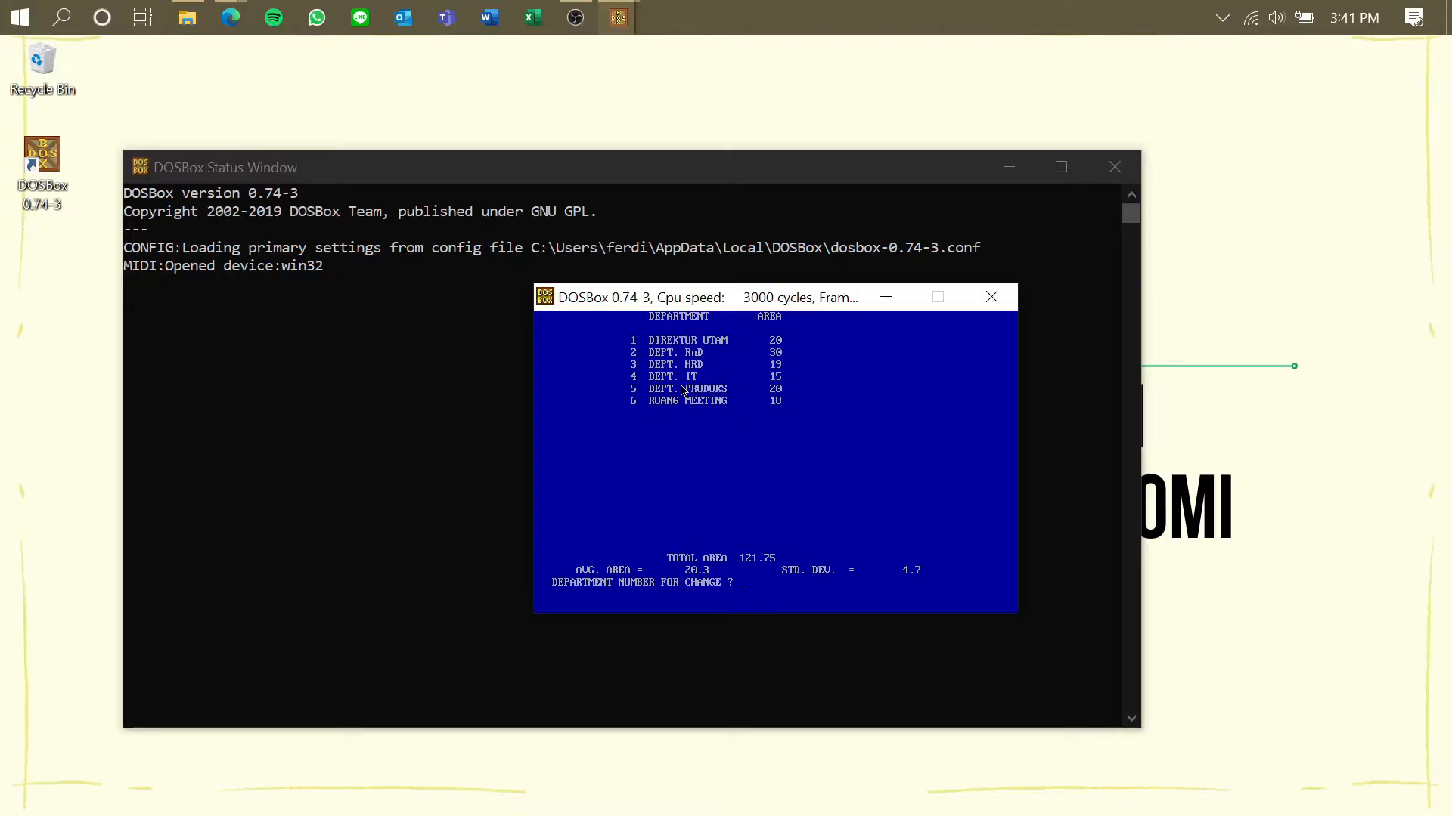
pyautogui.write('3')
pyautogui.press('Return')
pyautogui.write('DEPT')
pyautogui.write('18')
pyautogui.press('Return')
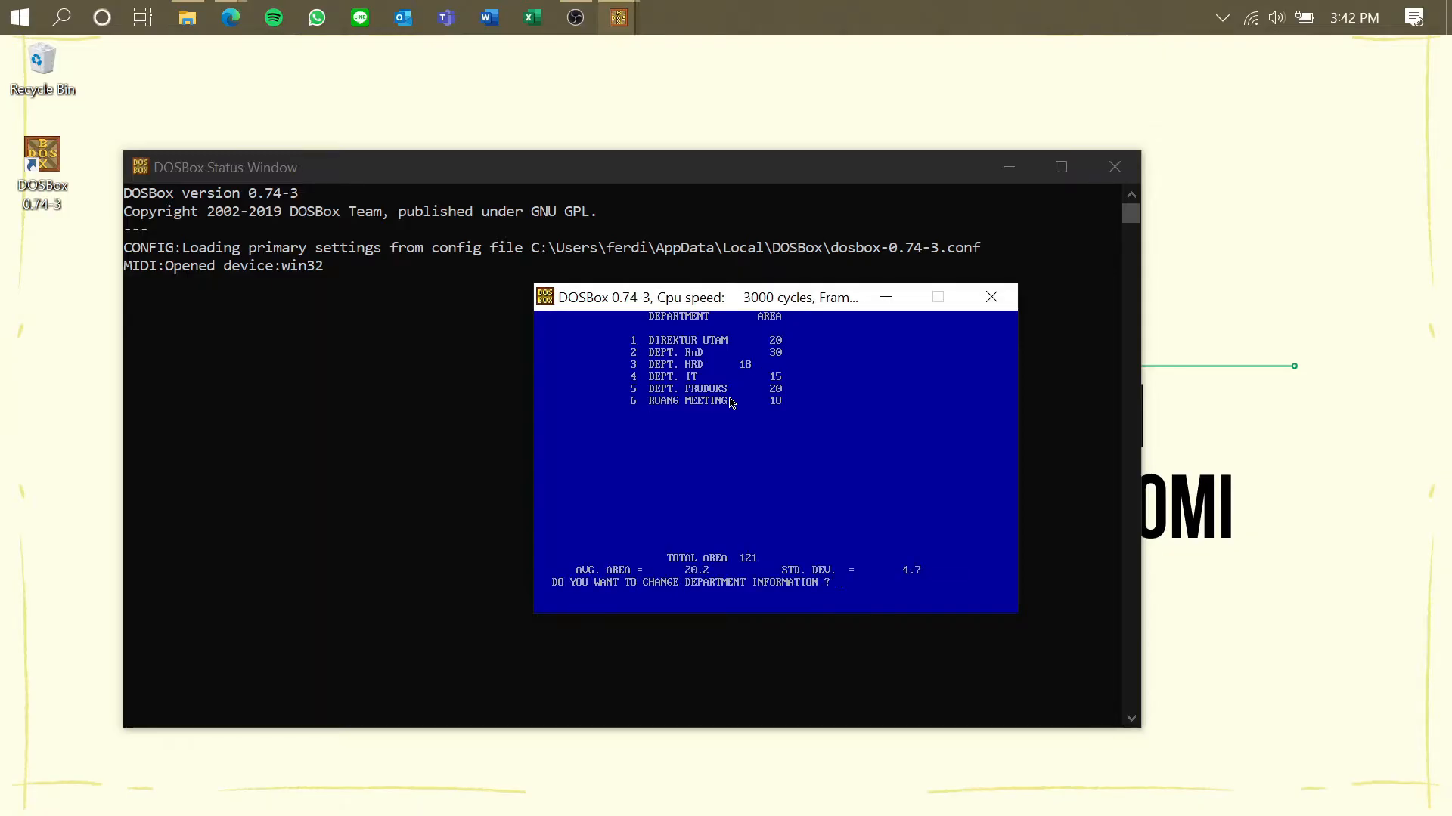
pyautogui.write('N')
pyautogui.press('Return')
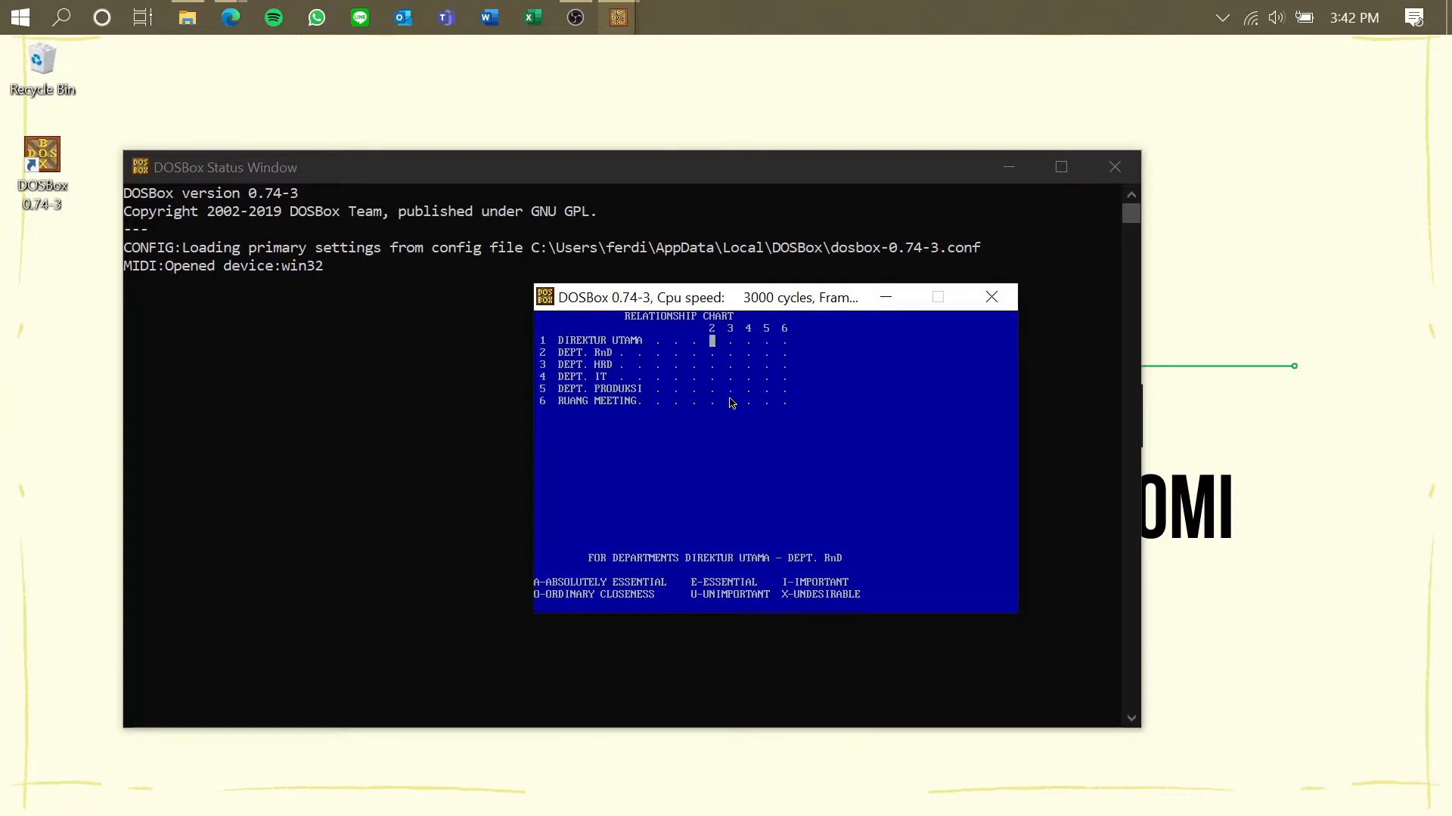
# Rate DIREKTUR UTAMA in the relationship chart as I, I, O, X and E against departments 2 to 6
pyautogui.hotkey('alt', 'Tab')
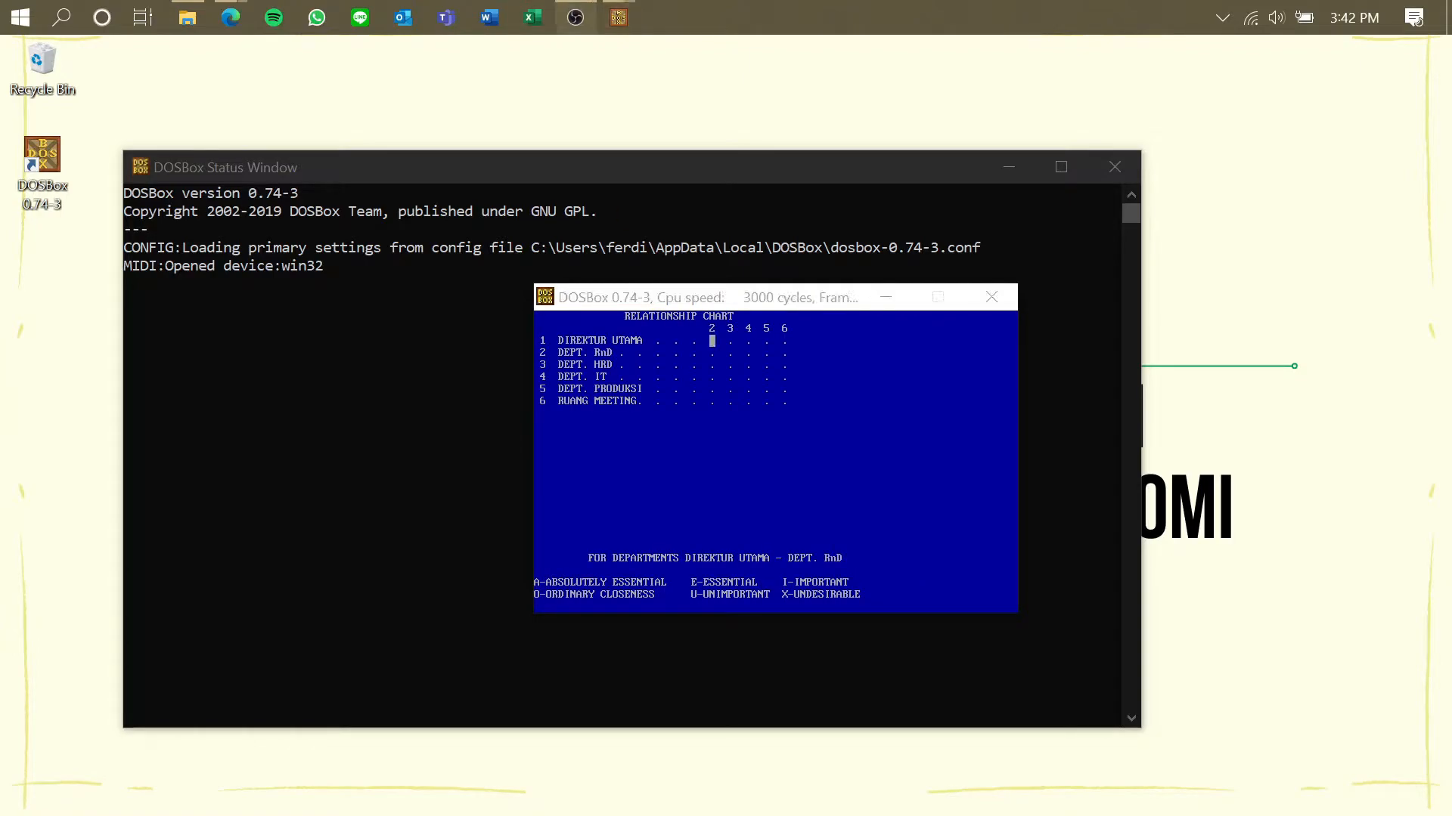
pyautogui.click(622, 459)
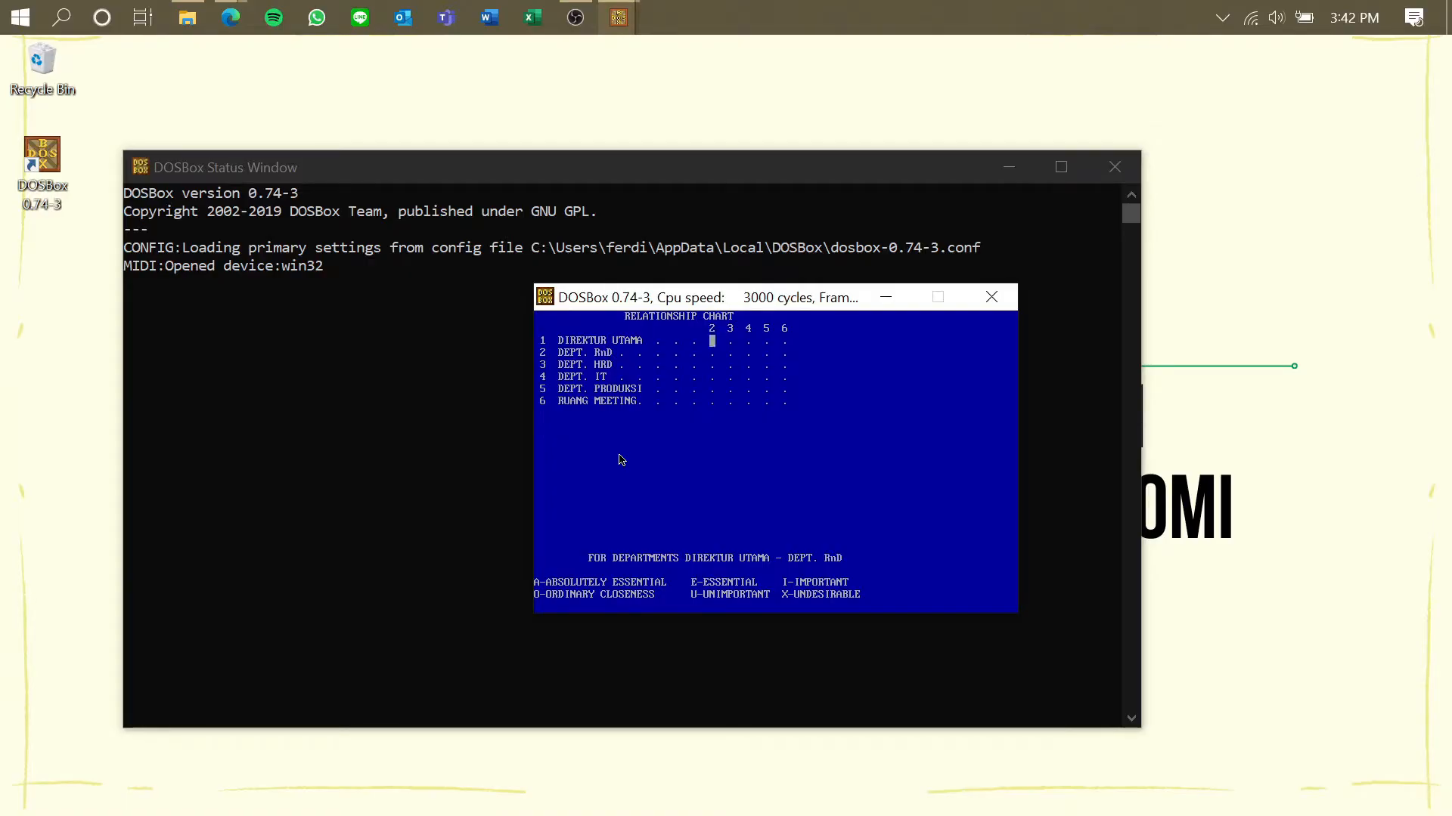
pyautogui.write('I')
pyautogui.press('Return')
pyautogui.write('I  O')
pyautogui.press('Return')
pyautogui.write('X')
pyautogui.press('Return')
pyautogui.write('E')
pyautogui.press('Return')
# Rate DEPT. RnD in the relationship chart as A, E, O and I against departments 3 to 6
pyautogui.press('Return')
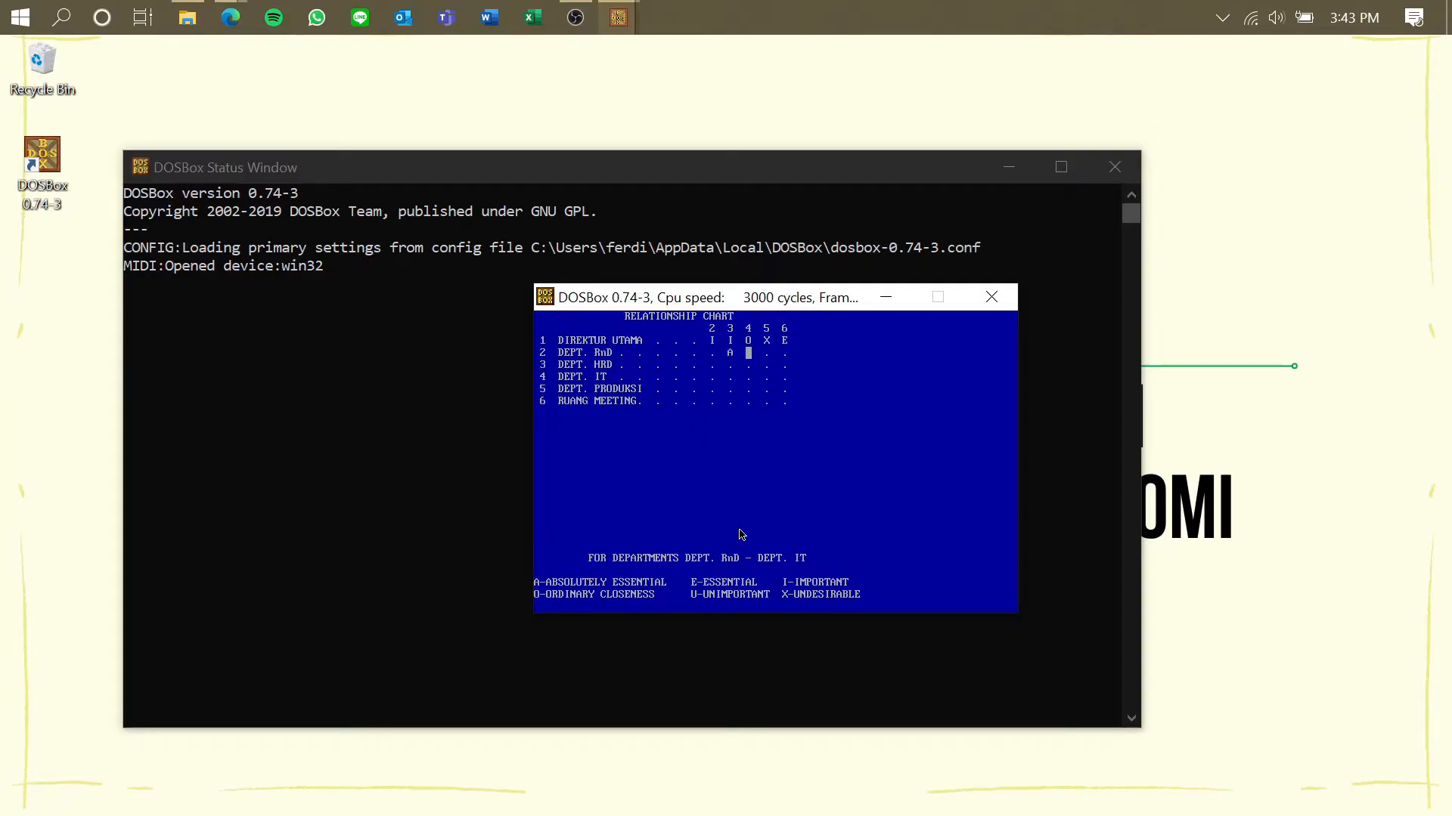
pyautogui.write('E')
pyautogui.press('Return')
pyautogui.write('O')
pyautogui.press('Return')
pyautogui.write('I')
pyautogui.press('Return')
# Fill the remaining relationship chart rows: DEPT. HRD with U, I, I, DEPT. IT with U, X, and DEPT. PRODUKSI with X
pyautogui.write('U')
pyautogui.press('Return')
pyautogui.press('Return')
pyautogui.write('I')
pyautogui.press('Return')
pyautogui.press('Return')
pyautogui.write('X')
pyautogui.press('Return')
pyautogui.write('X')
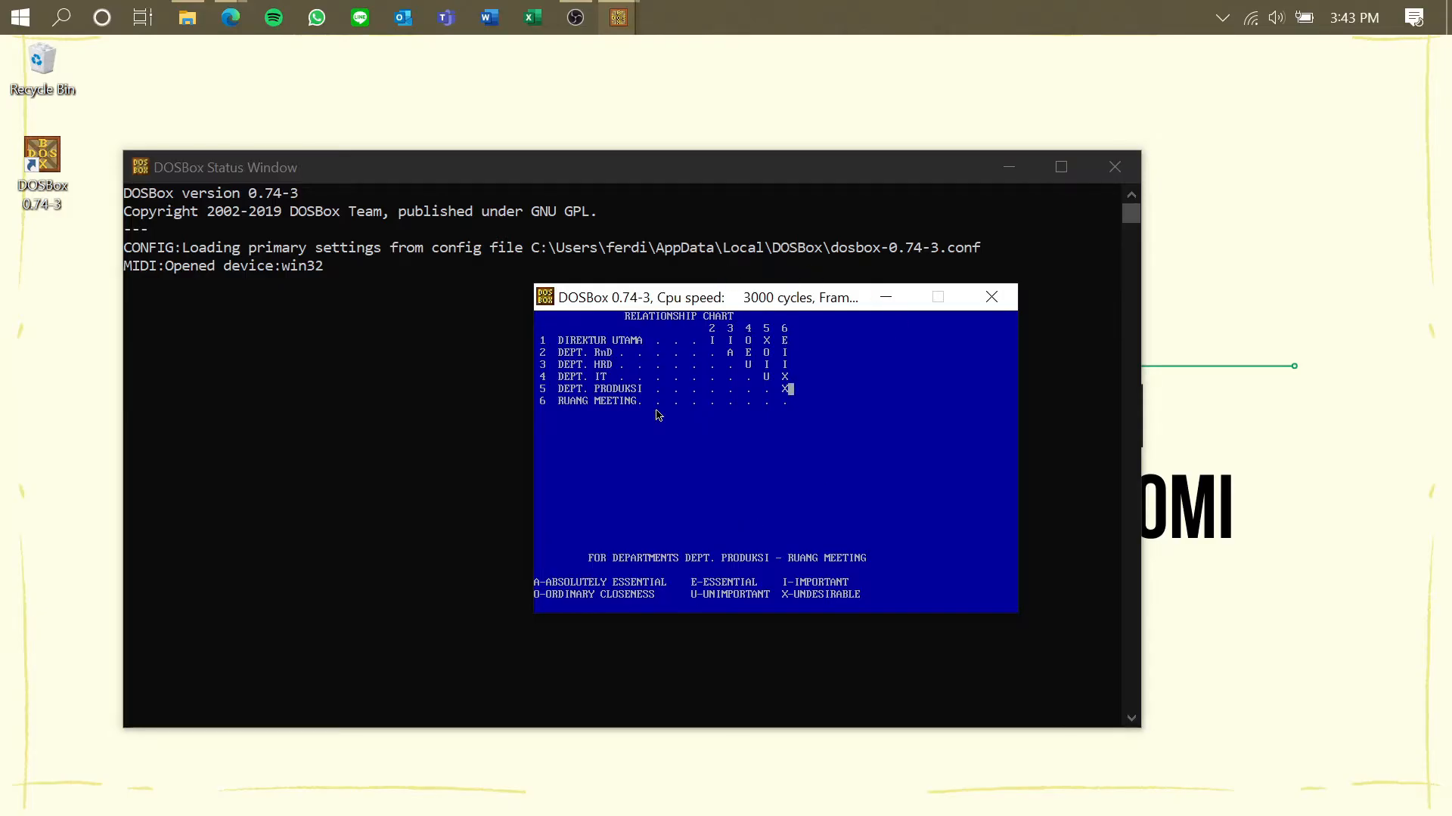
# Open Snipping Tool and capture the DOSBox window showing the completed relationship chart
pyautogui.click(76, 27)
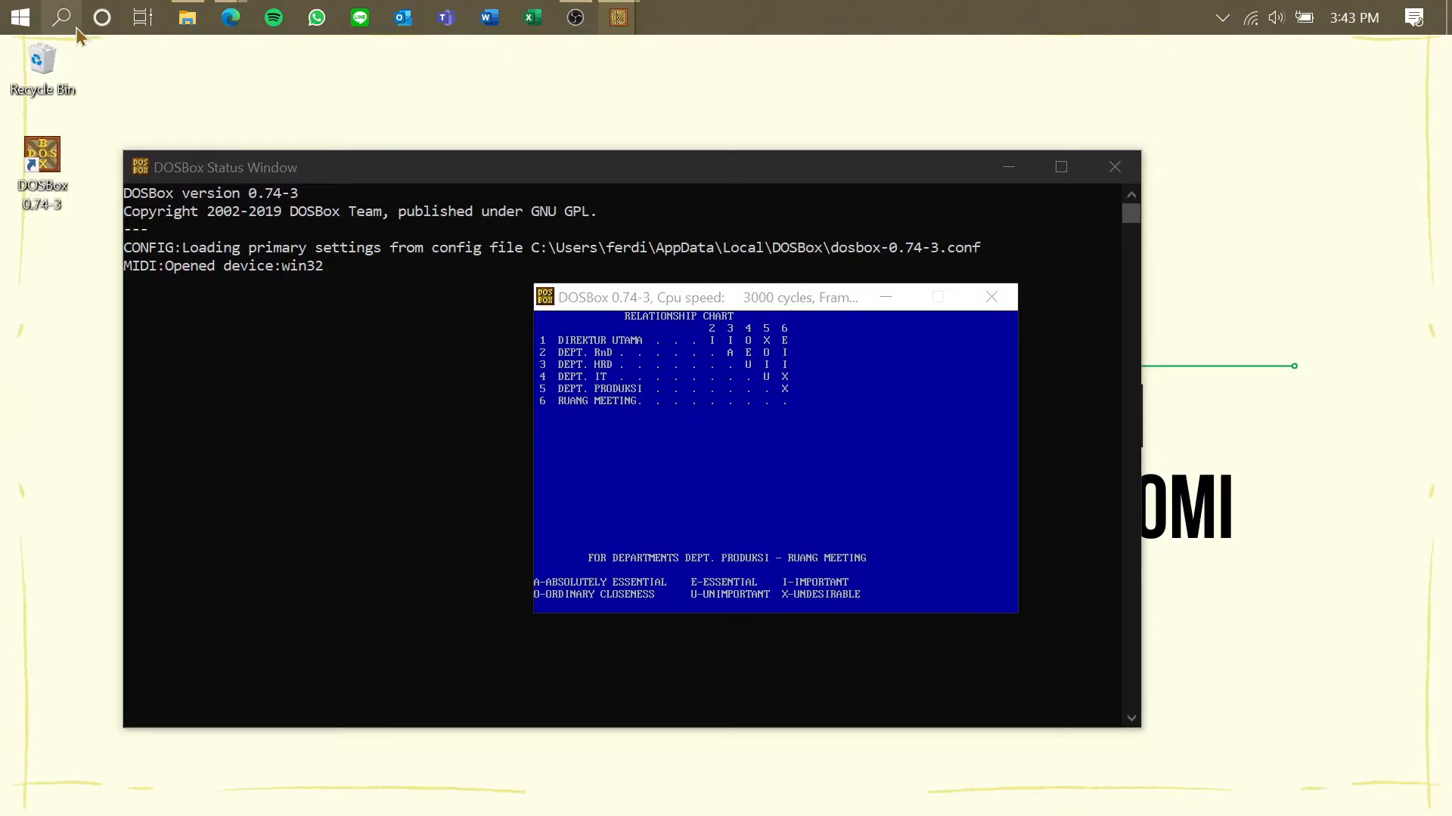
pyautogui.write('s')
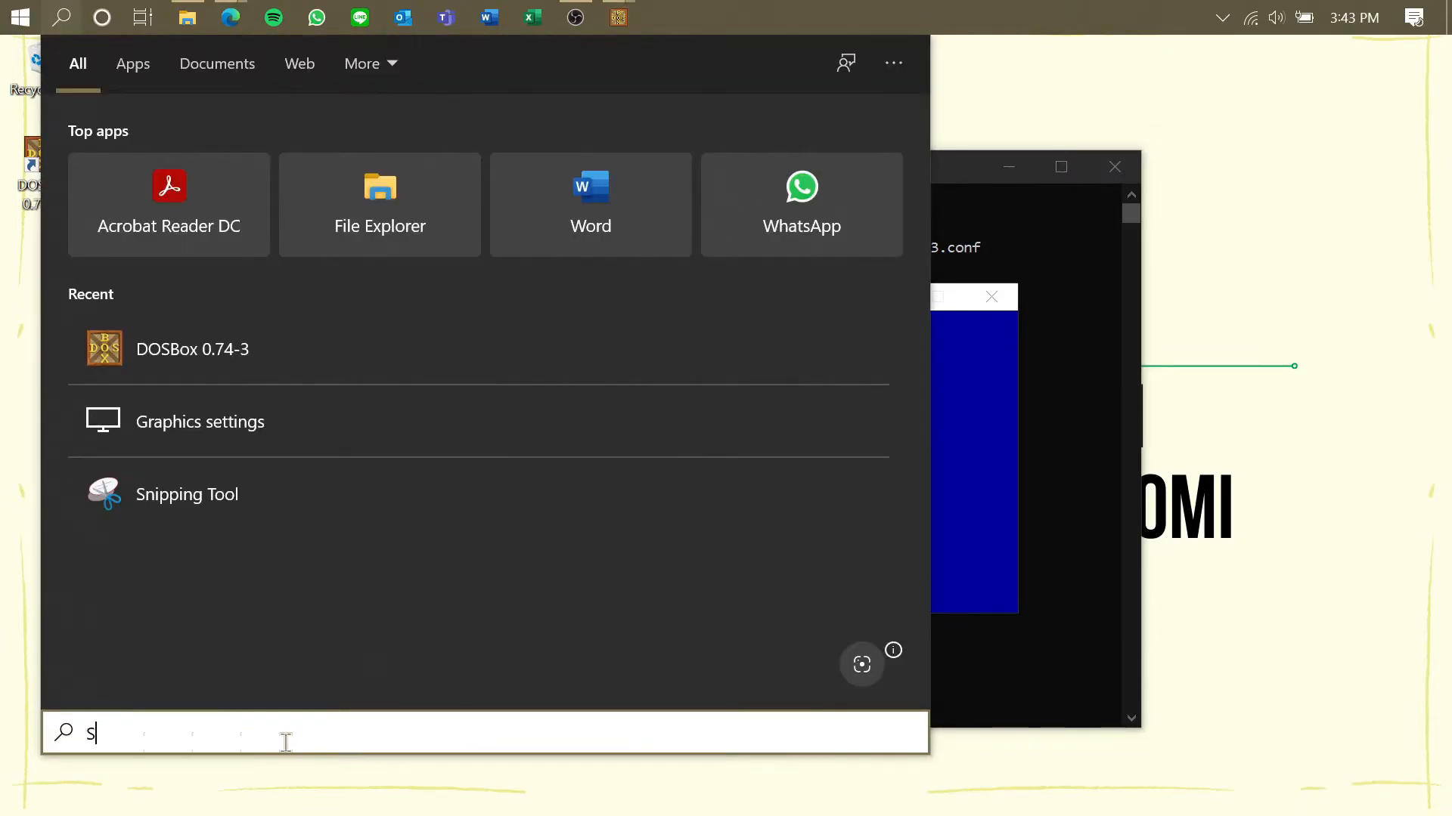
pyautogui.write('NI')
pyautogui.click(192, 189)
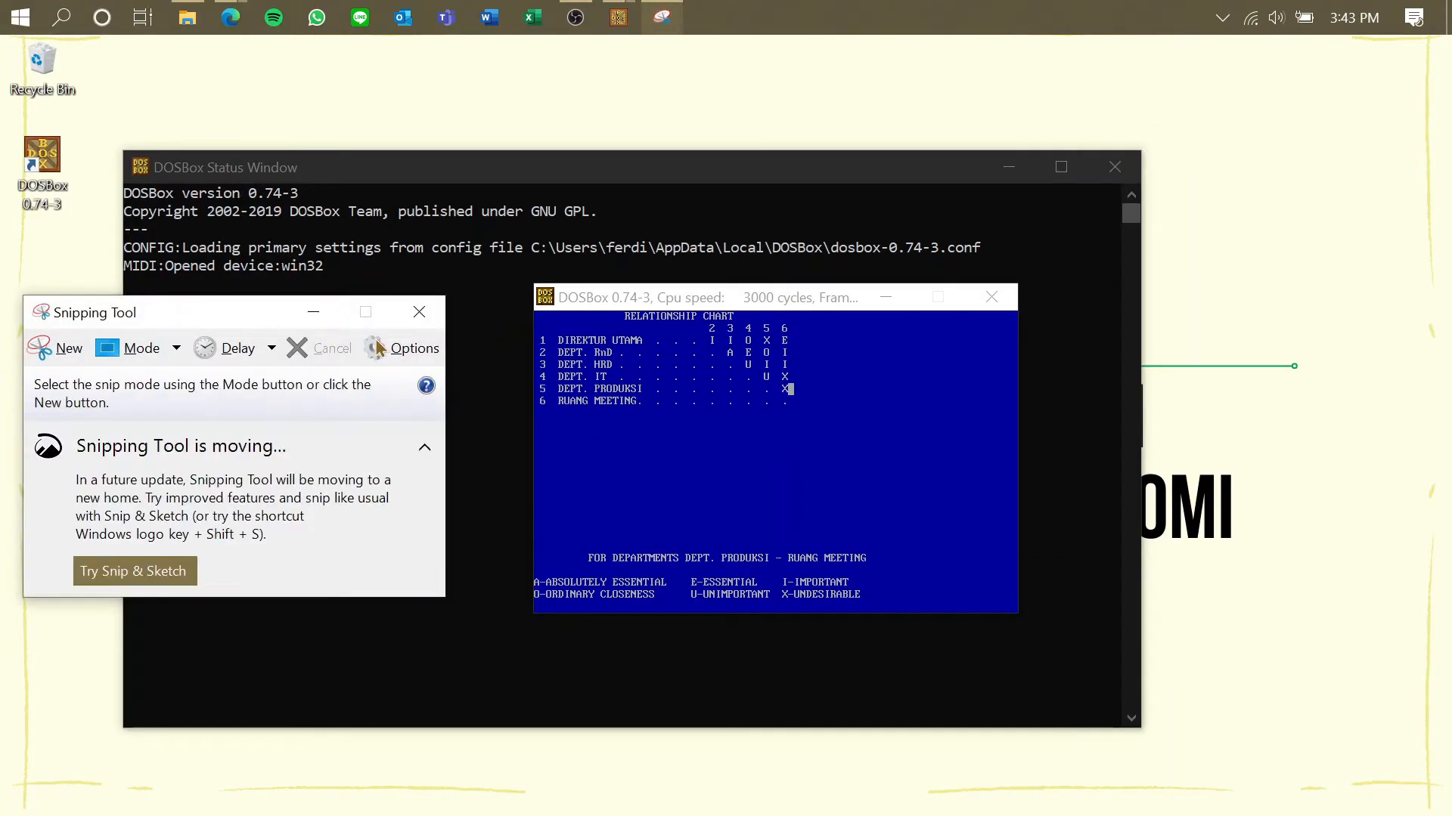
pyautogui.click(57, 349)
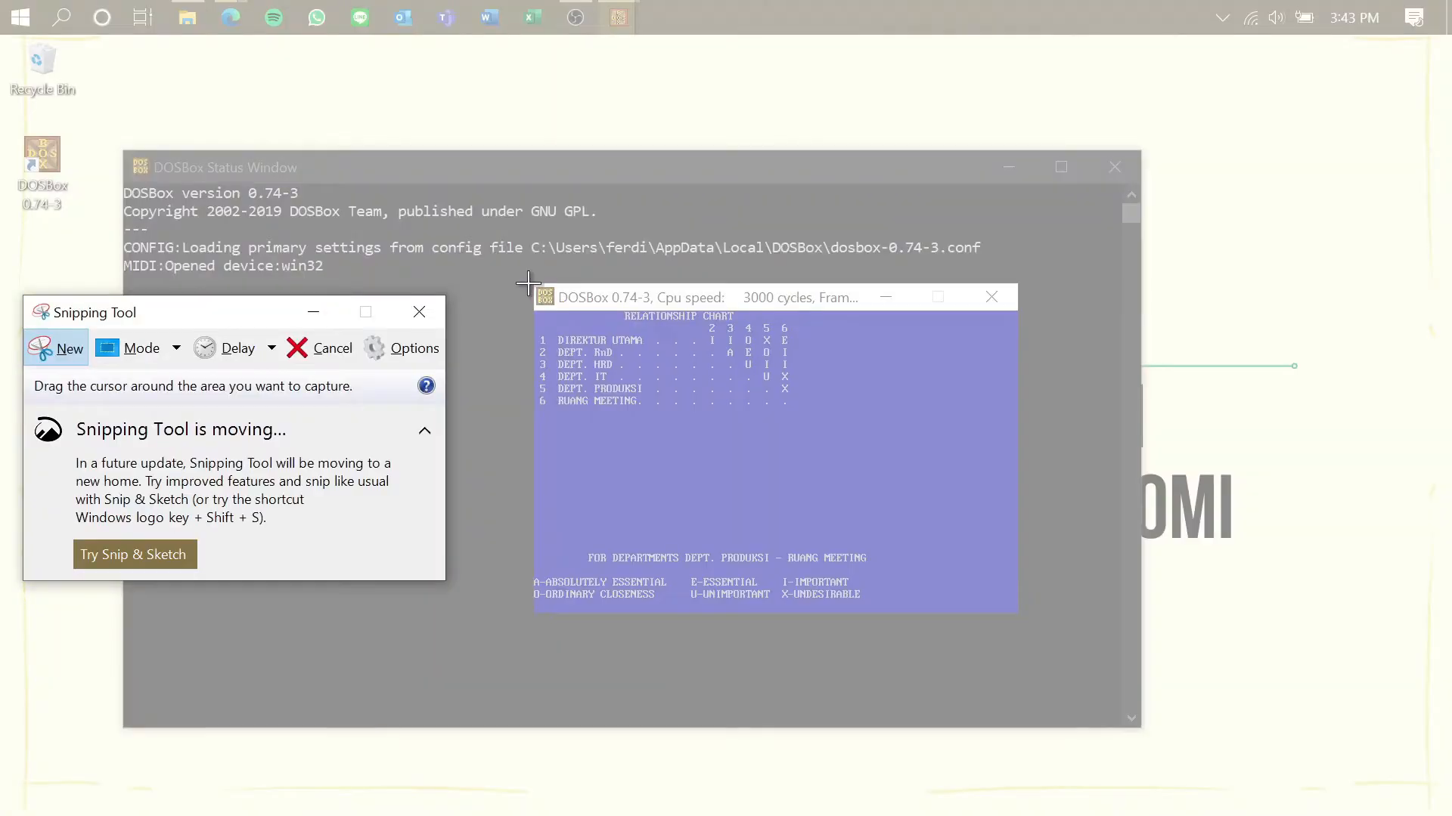
pyautogui.moveTo(528, 281); pyautogui.dragTo(1019, 616)
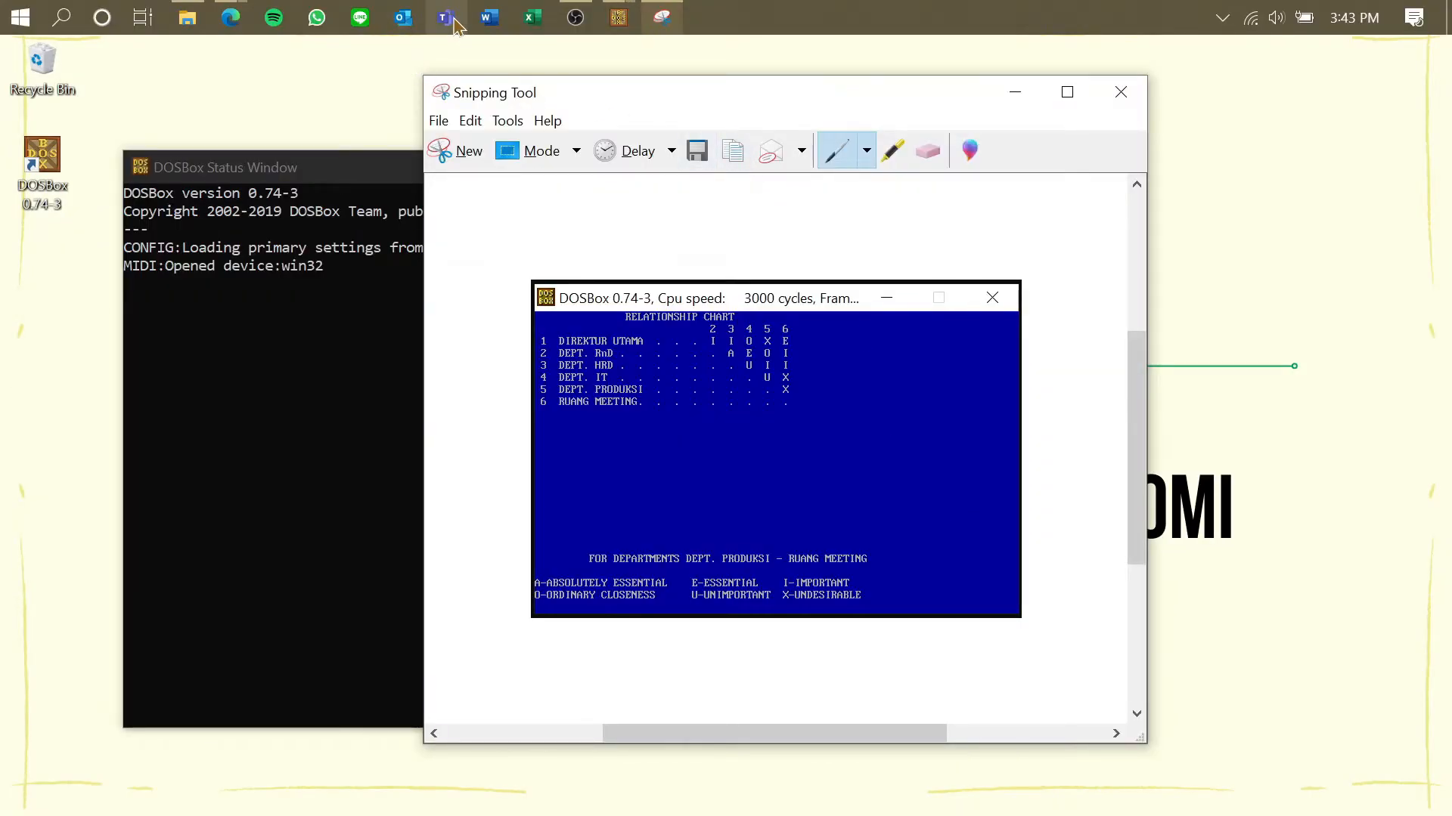
# Paste the relationship chart snip into a new Word document, then minimize Snipping Tool and Word to return to DOSBox
pyautogui.click(495, 18)
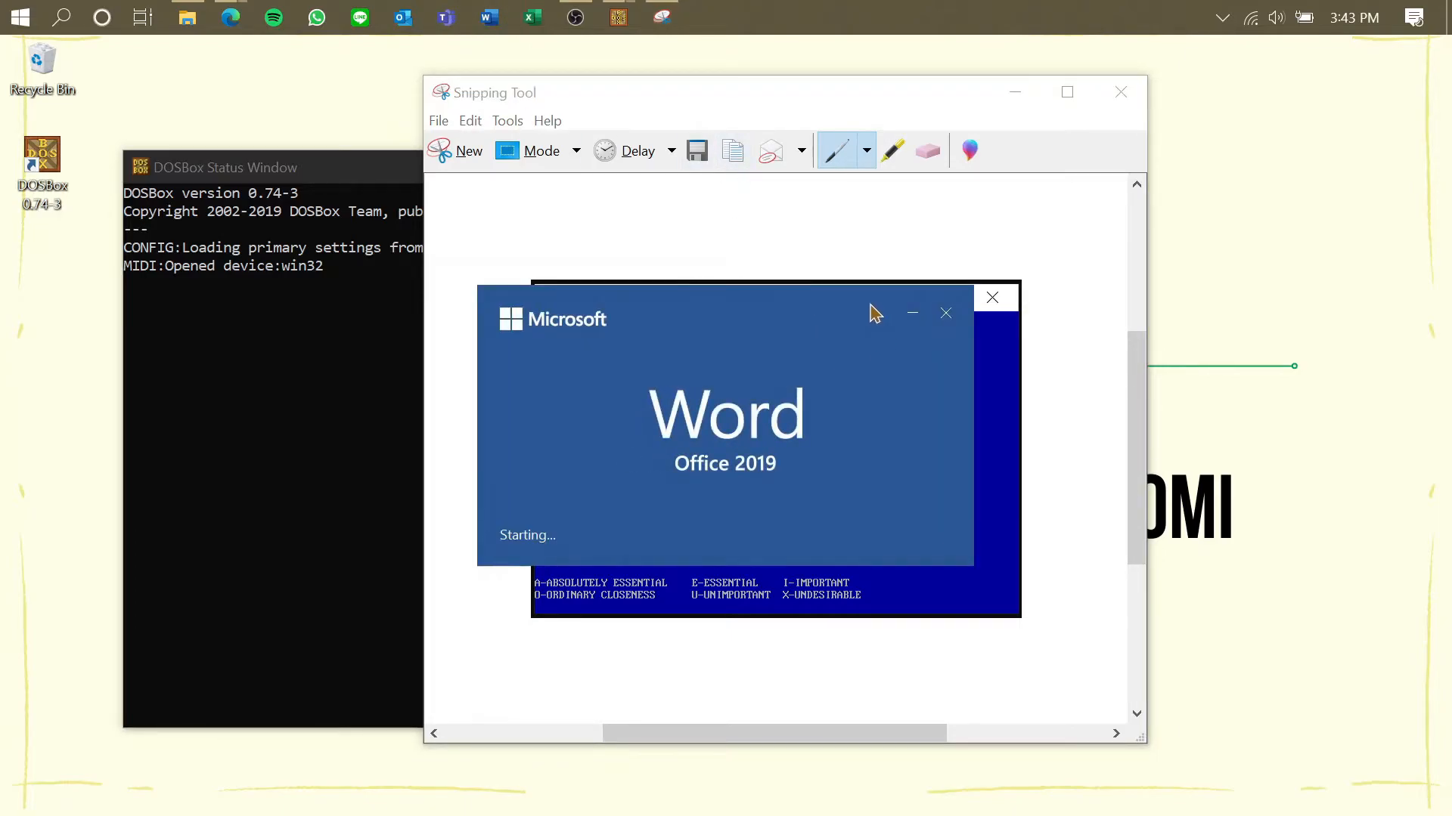
pyautogui.hotkey('ctrl', 'v')
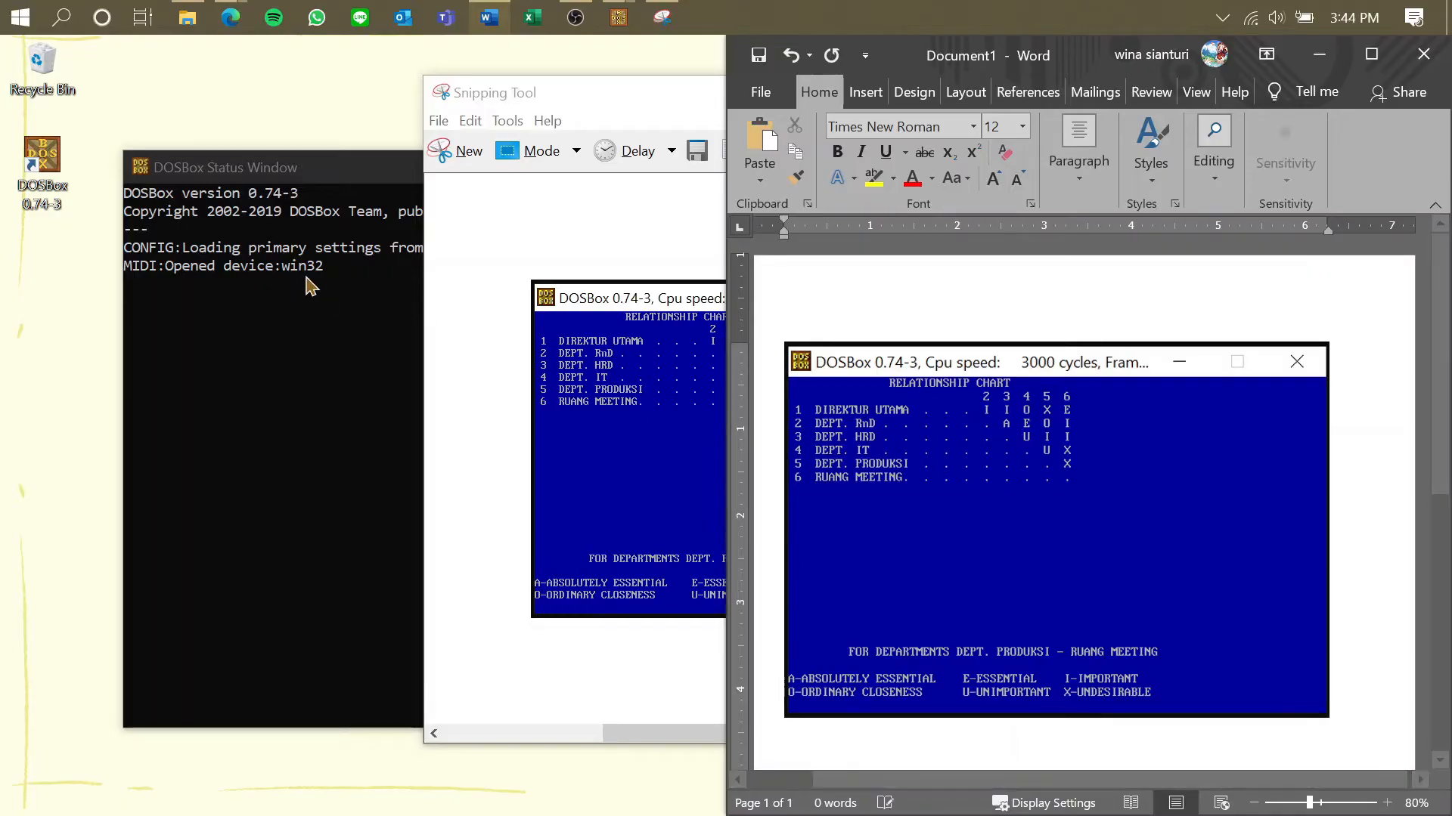
pyautogui.click(611, 111)
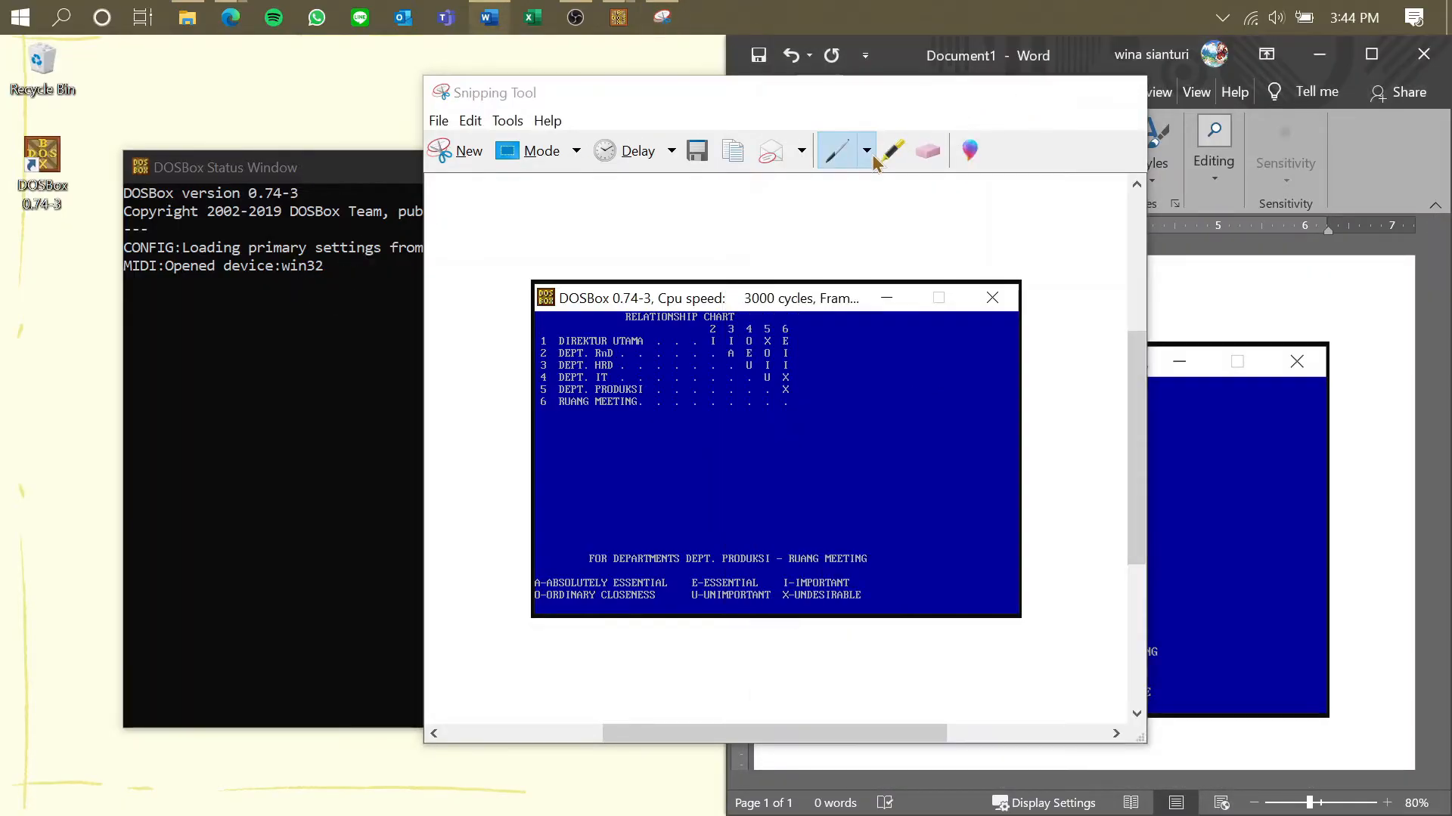
pyautogui.click(1005, 89)
pyautogui.click(624, 464)
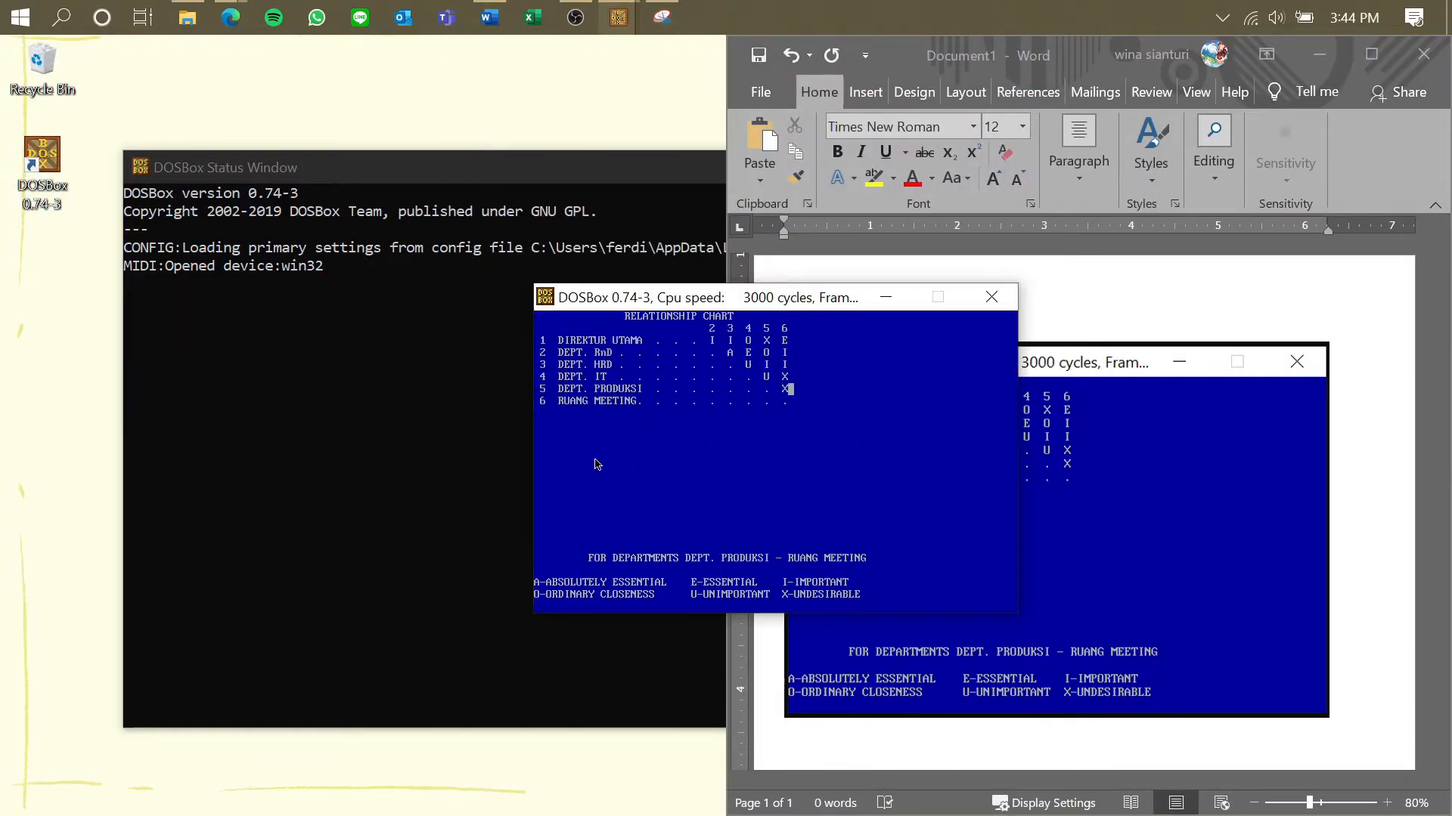
pyautogui.click(1319, 55)
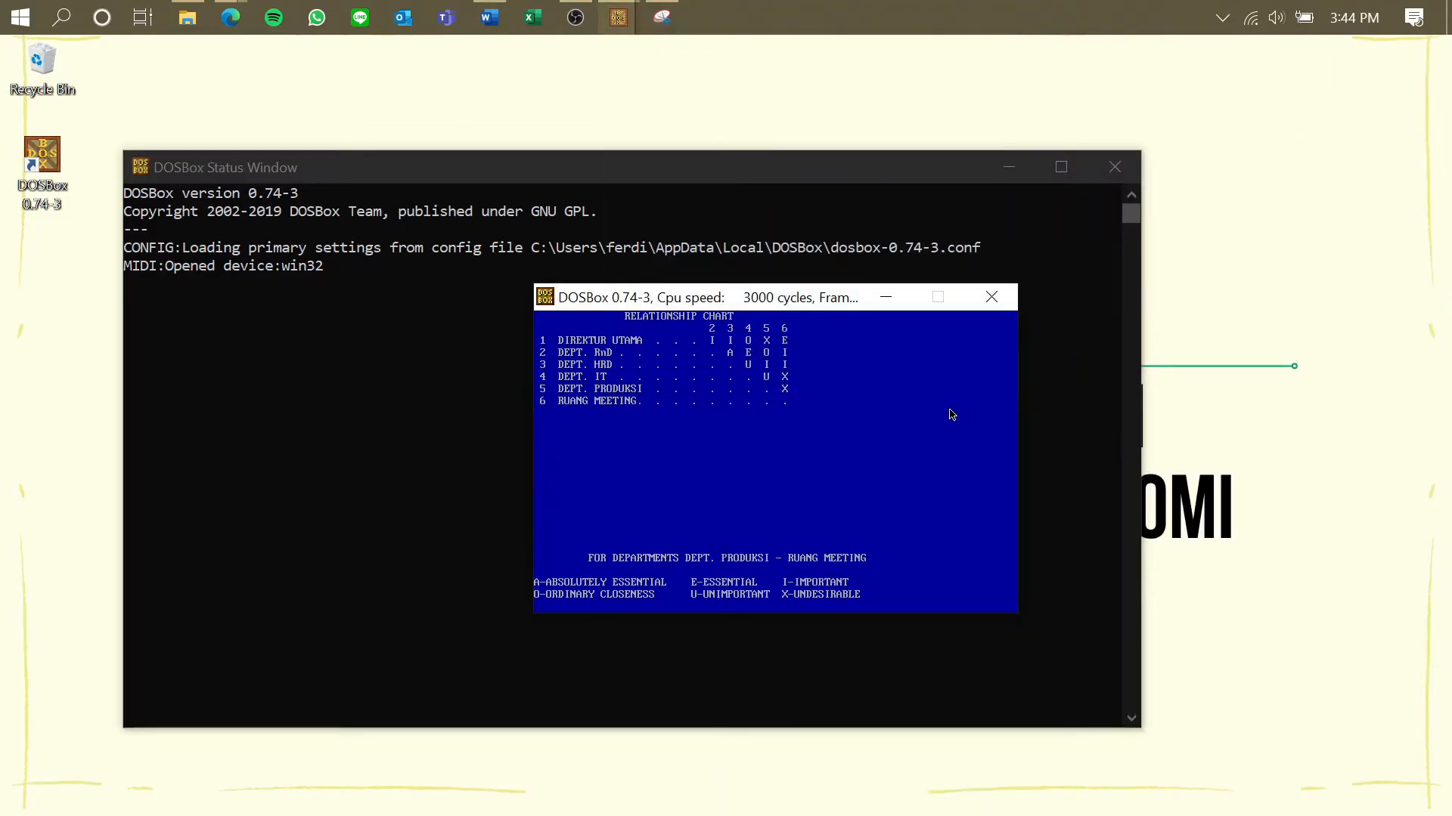
# Accept the last chart rating, then decline changes to both the relationship chart and the score vector
pyautogui.press('Return')
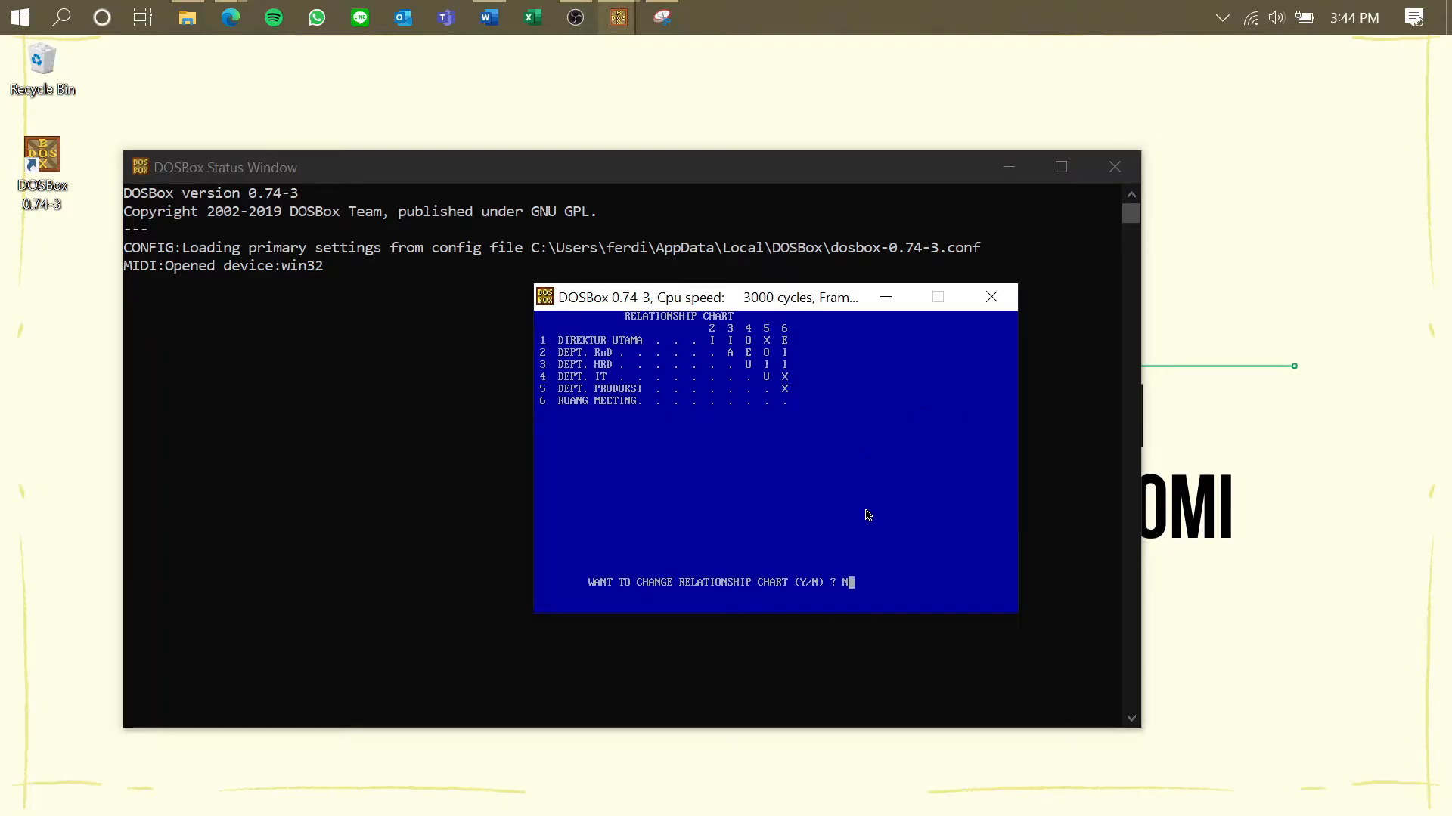
pyautogui.press('Return')
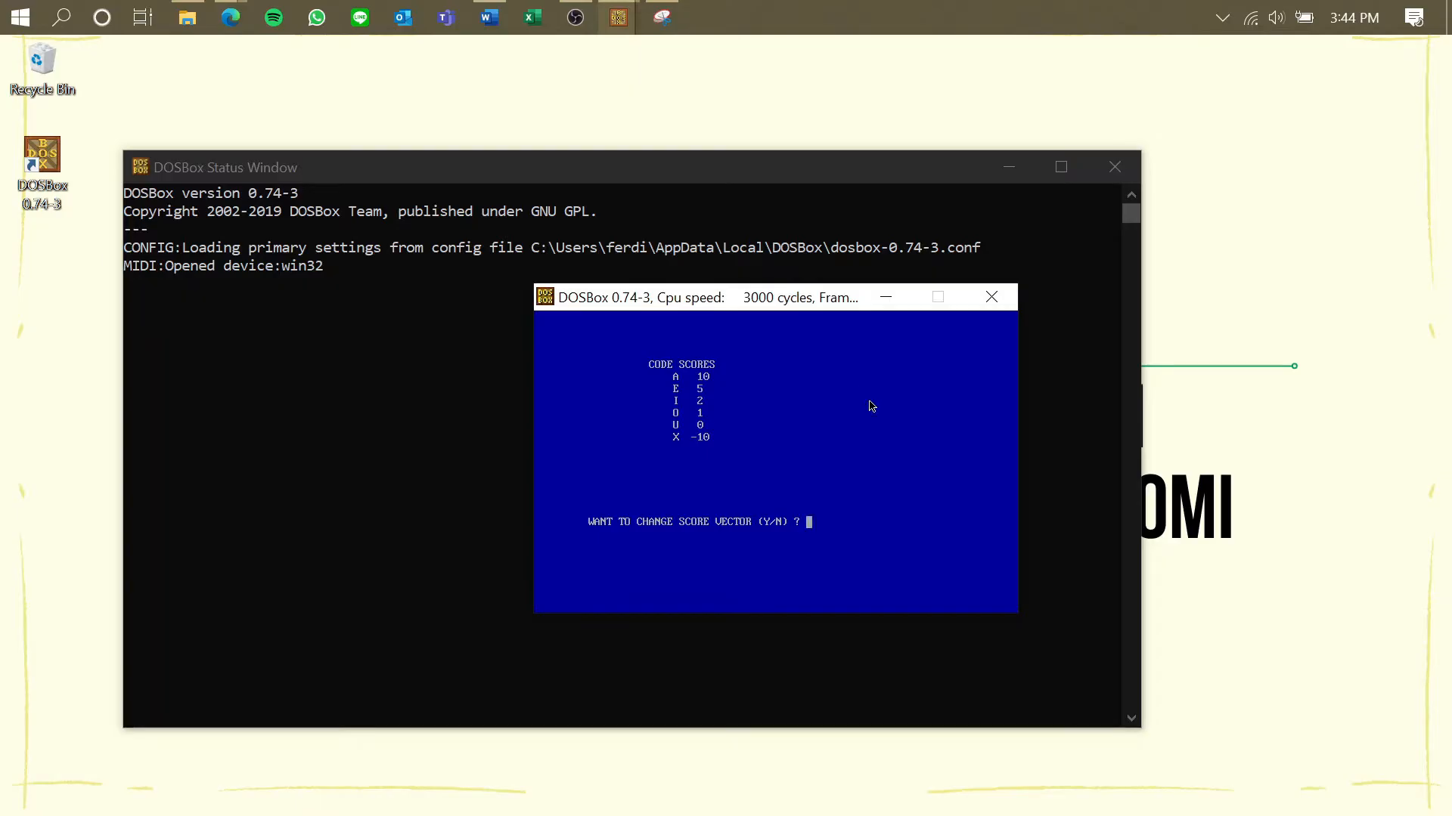
pyautogui.write('n')
pyautogui.press('Return')
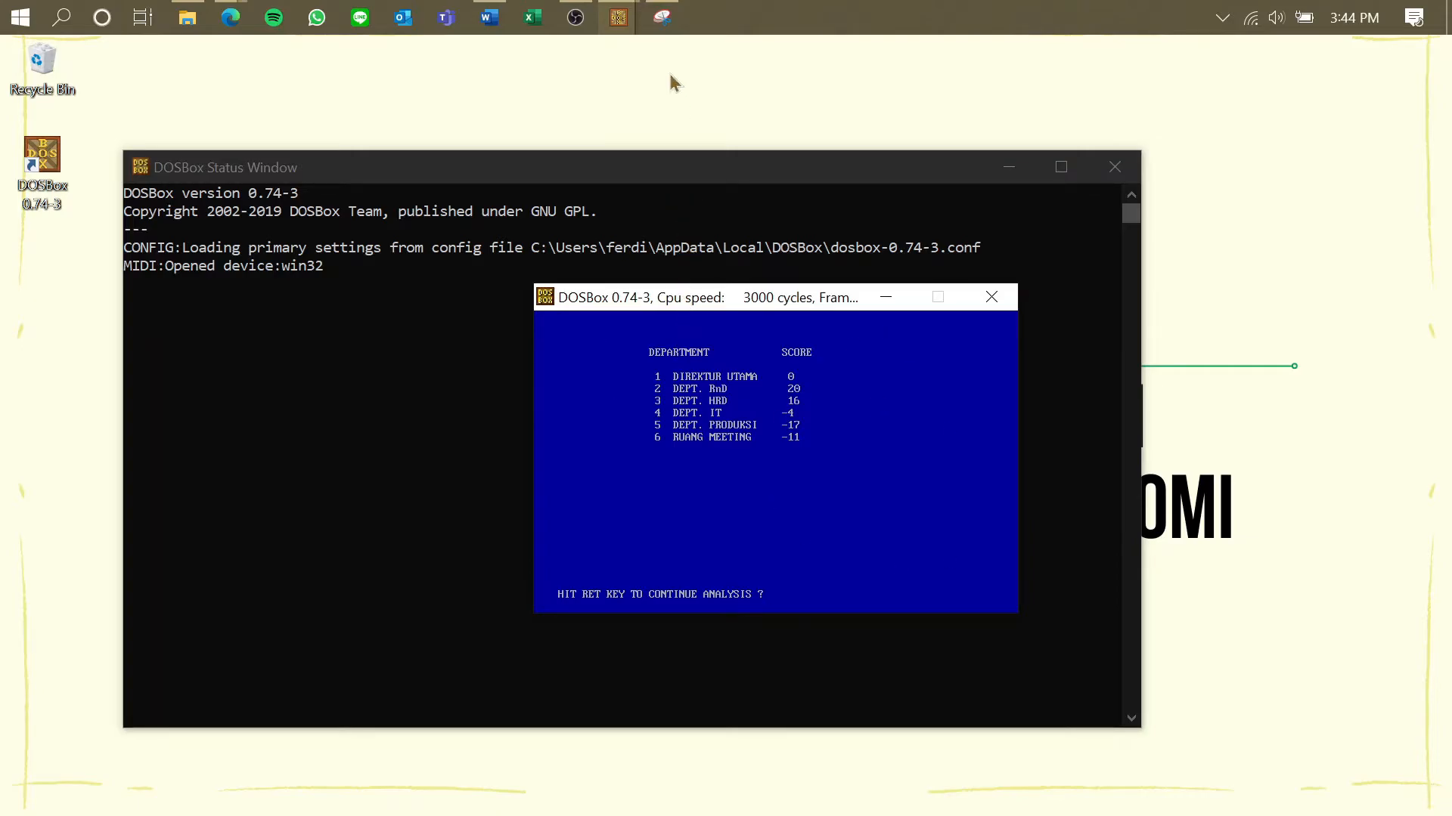
# Capture the DOSBox department score screen with Snipping Tool and paste it below the relationship chart in the Word document
pyautogui.click(662, 17)
pyautogui.moveTo(701, 88); pyautogui.dragTo(1000, 80)
pyautogui.click(768, 154)
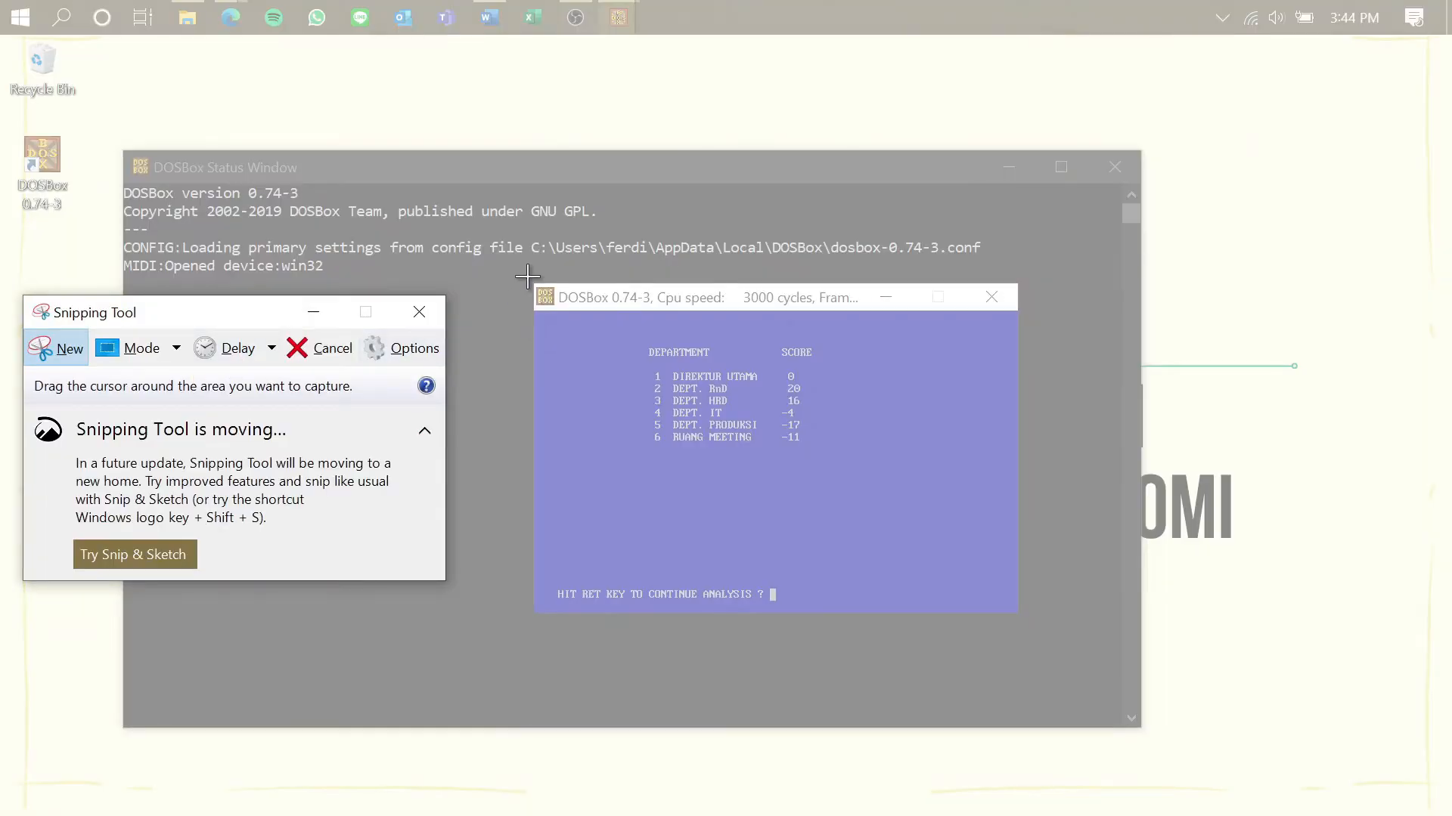
pyautogui.moveTo(531, 281)
pyautogui.mouseDown()
pyautogui.moveTo(727, 394)
pyautogui.moveTo(990, 629)
pyautogui.moveTo(1024, 619)
pyautogui.mouseUp()
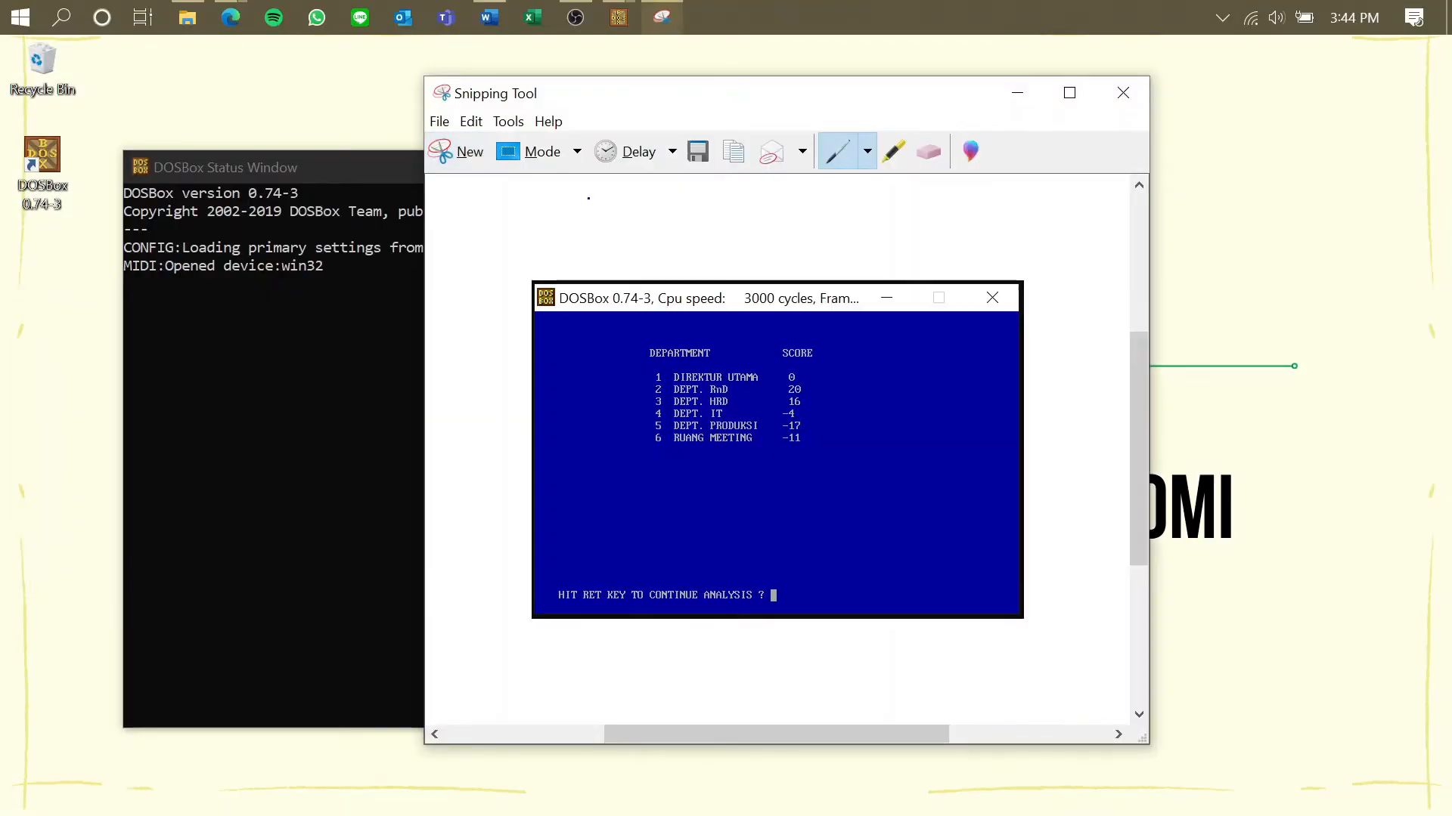
pyautogui.click(489, 19)
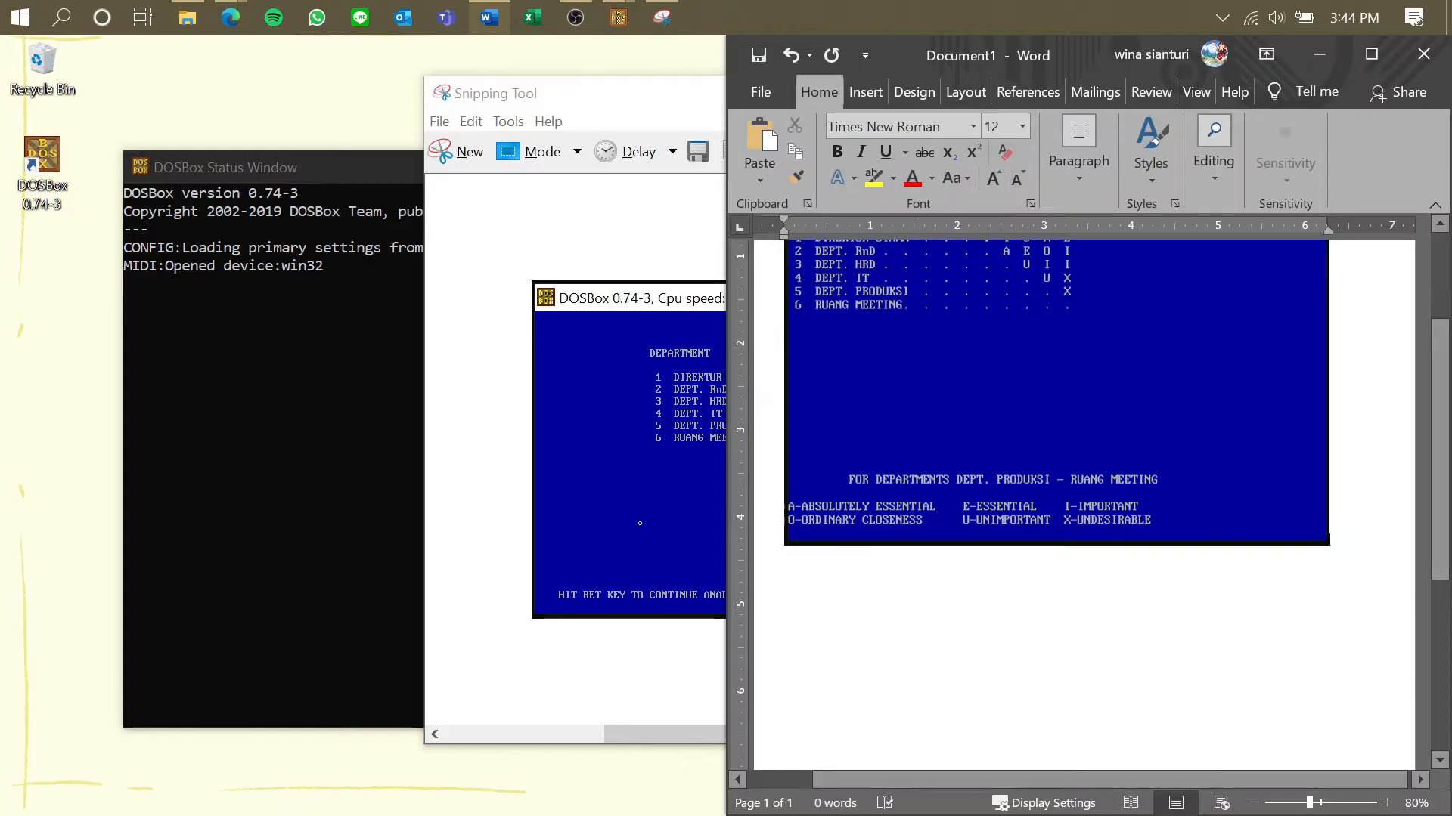
pyautogui.hotkey('ctrl', 'v')
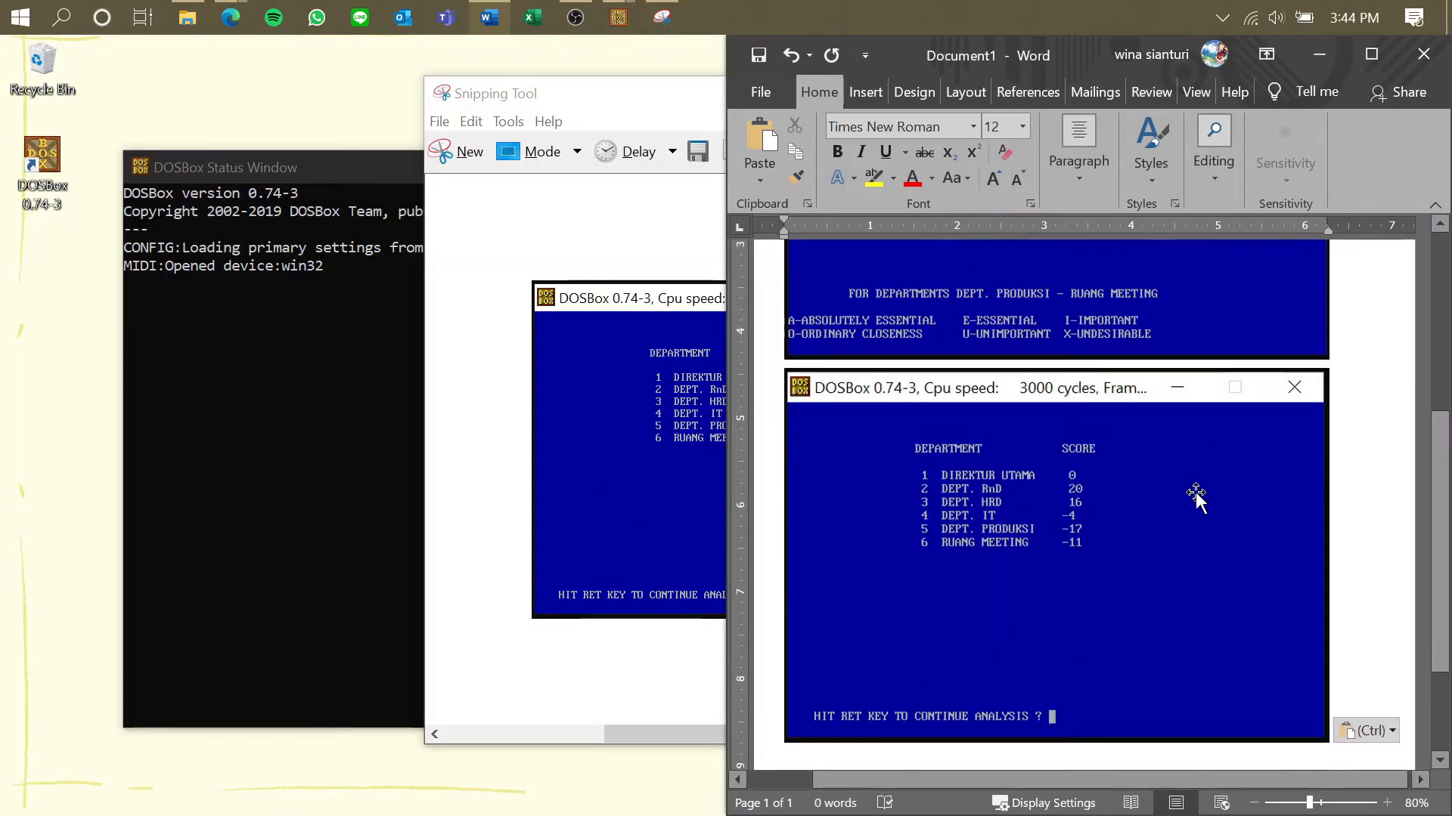
# Return to DOSBox, continue the analysis past the department scores, and enter selection 1 as the desired L/W ratio
pyautogui.click(1319, 53)
pyautogui.click(1023, 103)
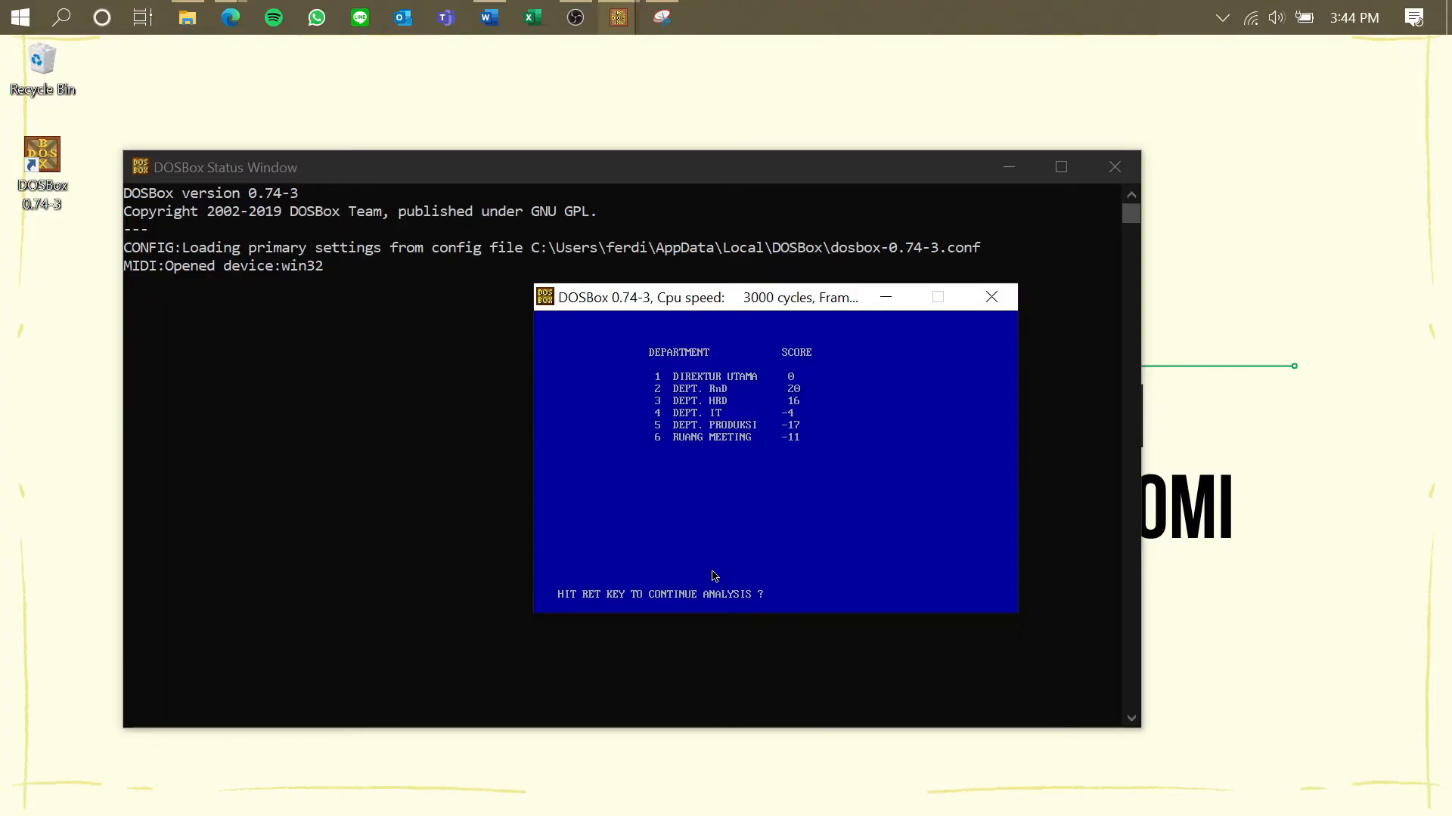
pyautogui.press('Return')
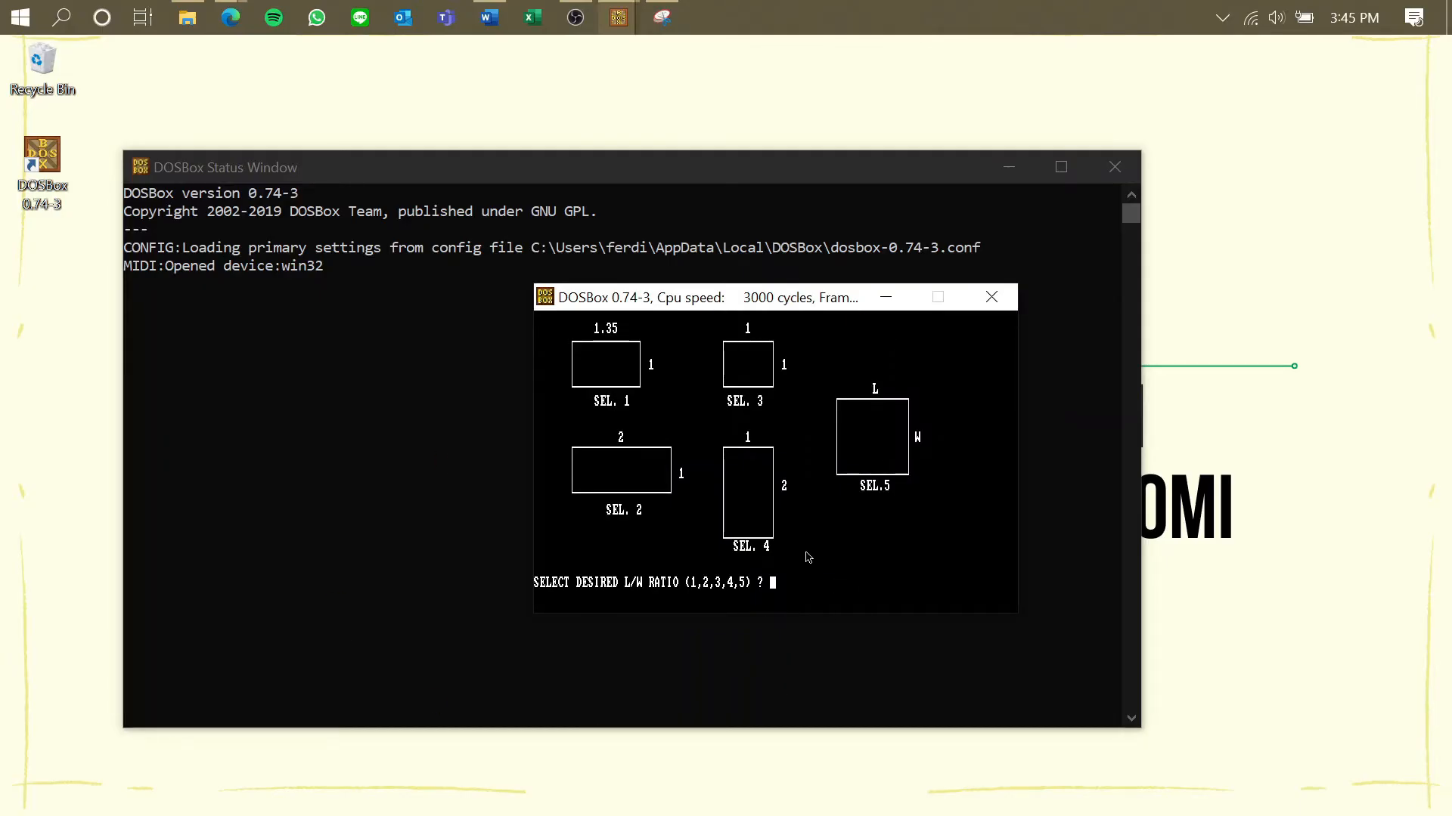
pyautogui.write('1')
# Capture the L/W ratio selection screen with Snipping Tool, paste it below the department scores in Word, and return to DOSBox
pyautogui.click(663, 19)
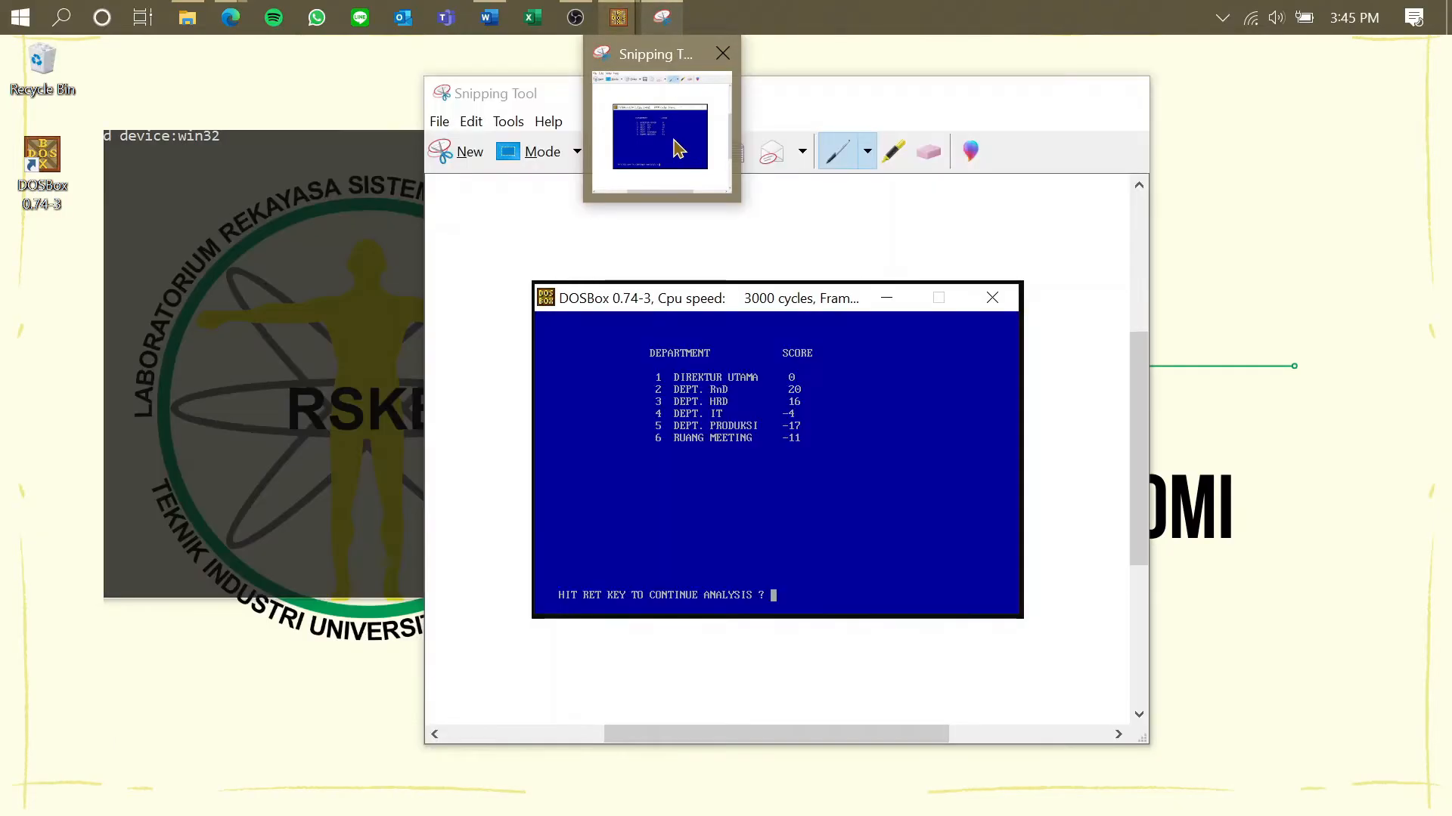
pyautogui.click(461, 154)
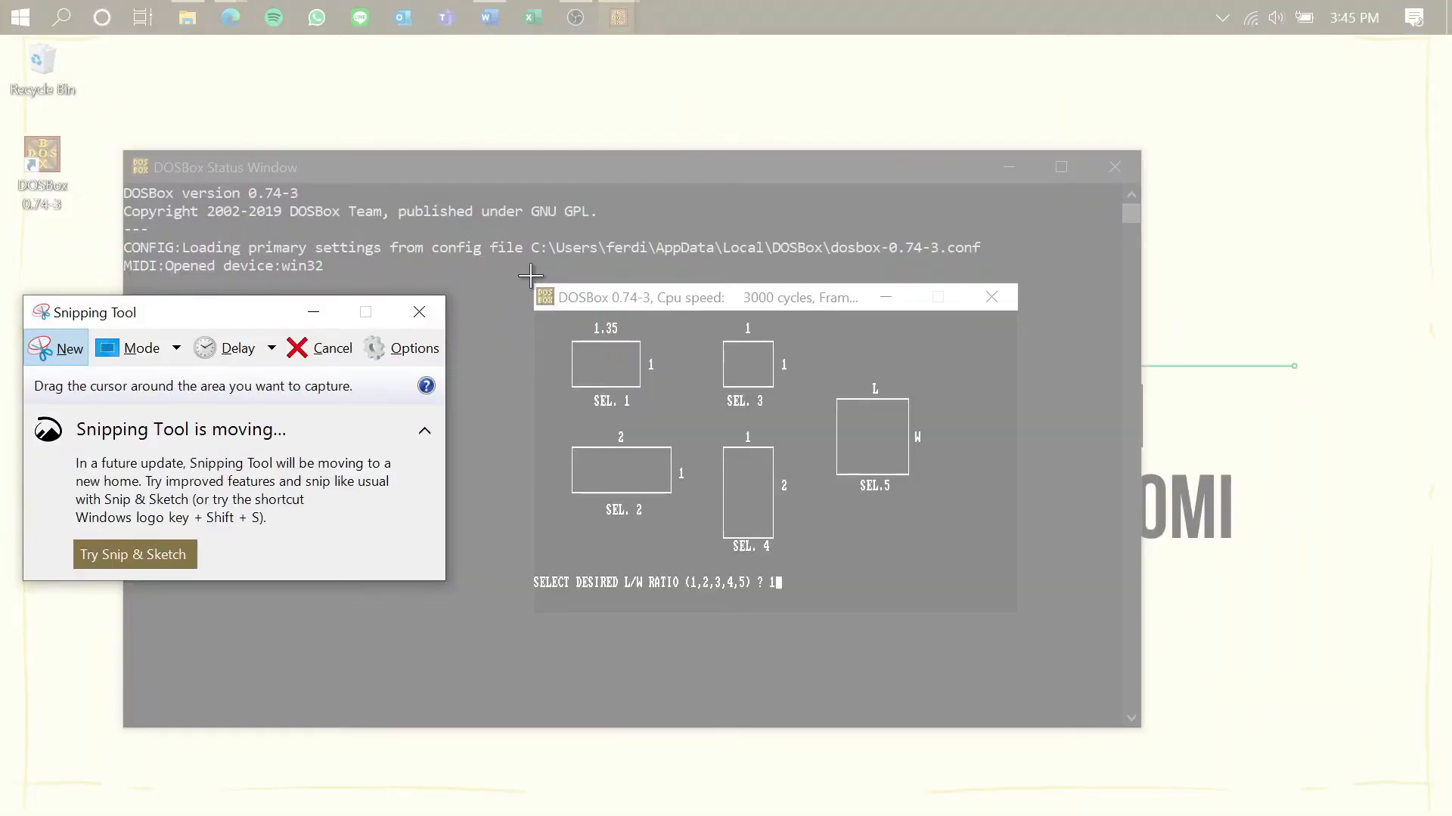
pyautogui.moveTo(530, 276); pyautogui.dragTo(1020, 613)
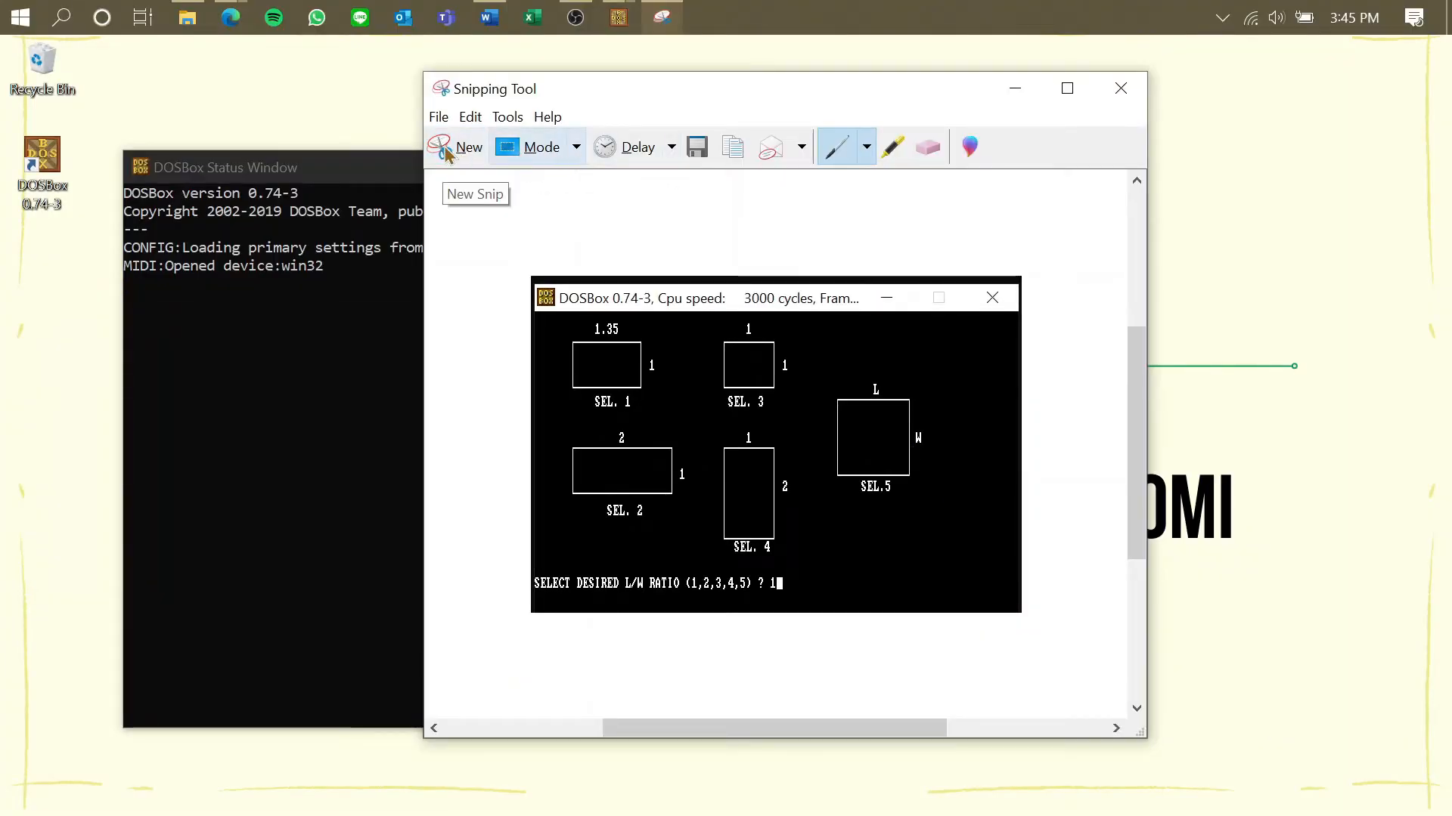
pyautogui.click(489, 16)
pyautogui.scroll(-3, 1137, 626)
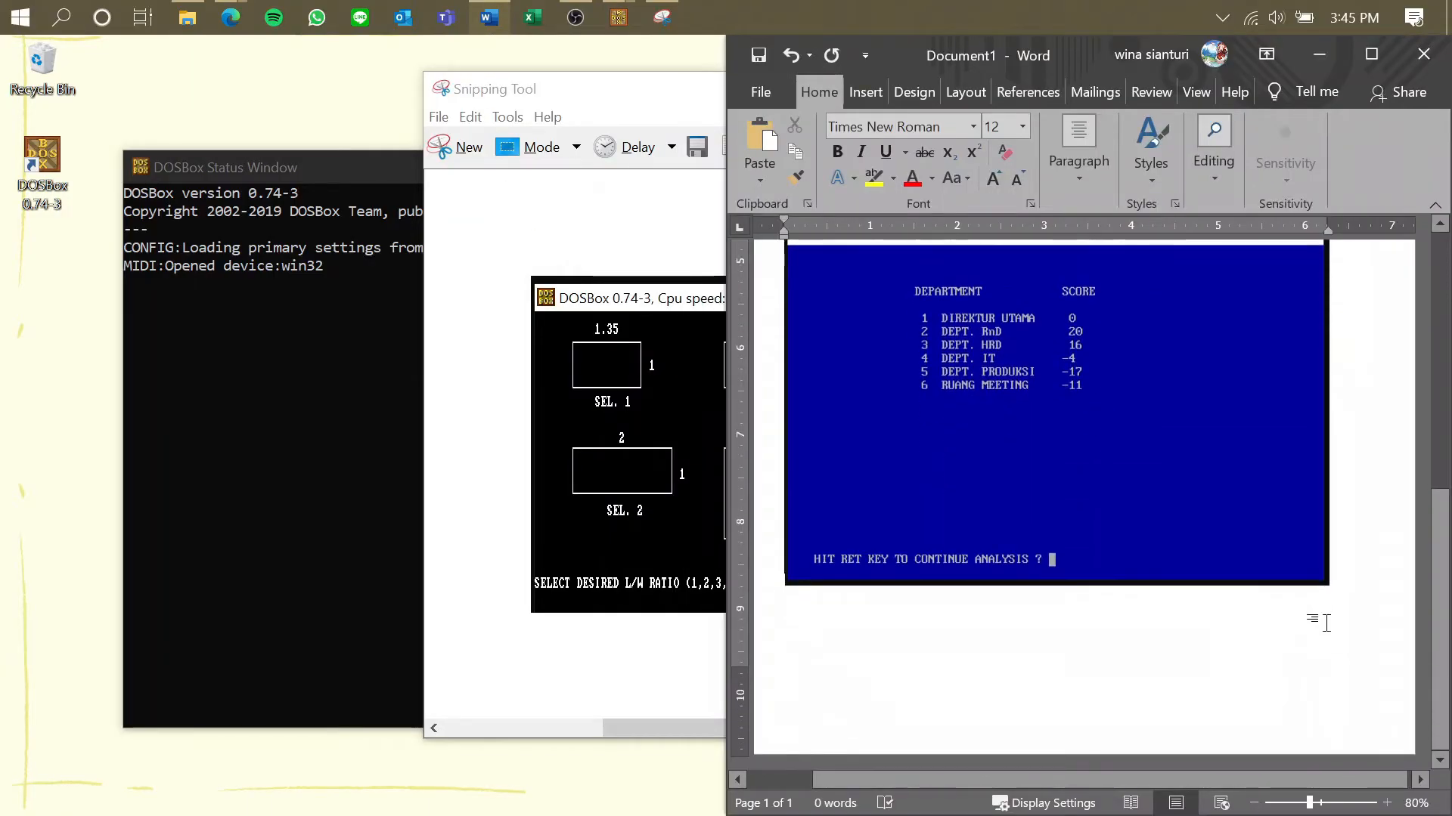
pyautogui.scroll(10, 1081, 291)
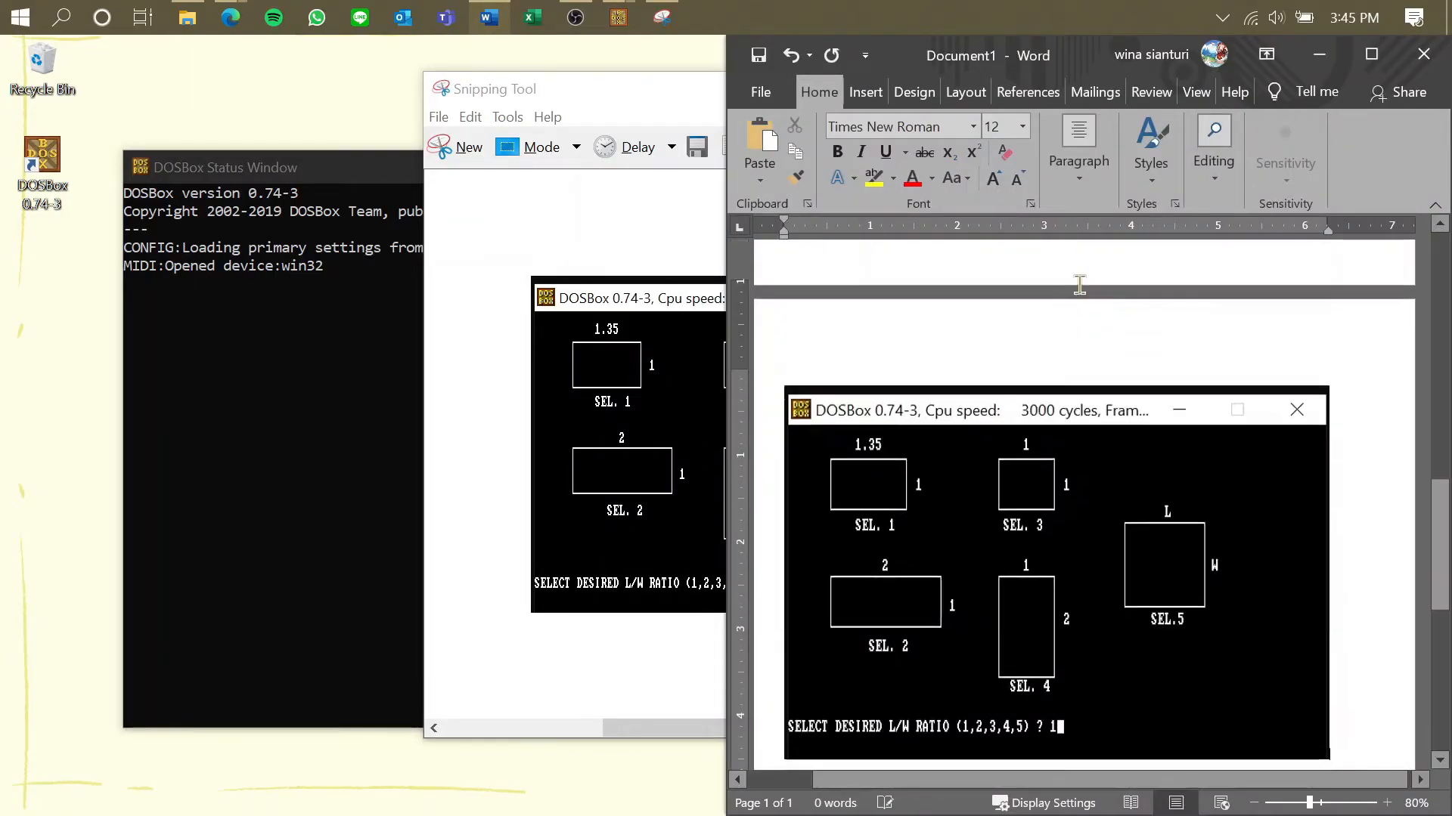
pyautogui.hotkey('alt', 'Tab')
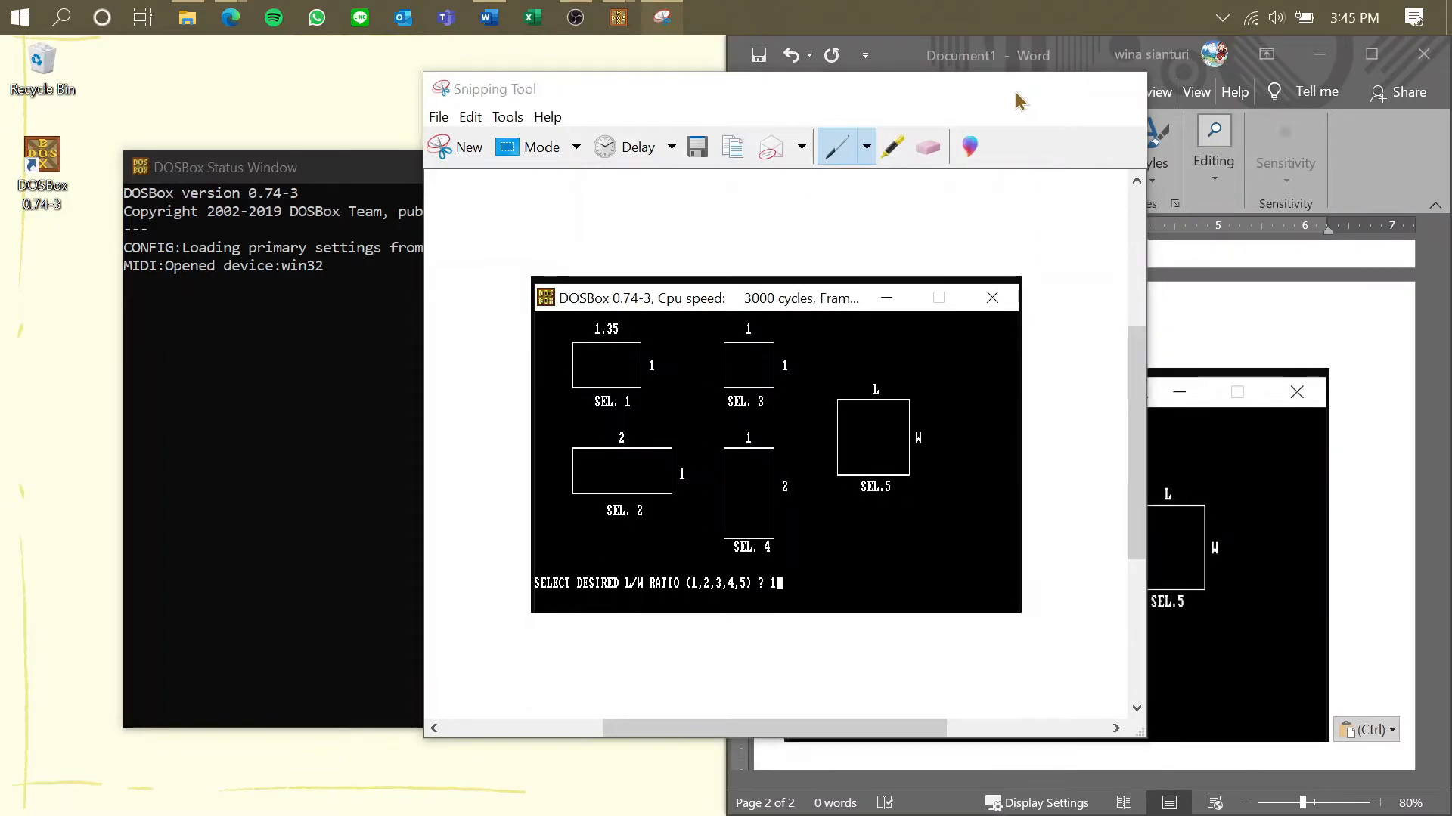
pyautogui.hotkey('alt', 'Tab')
pyautogui.click(672, 372)
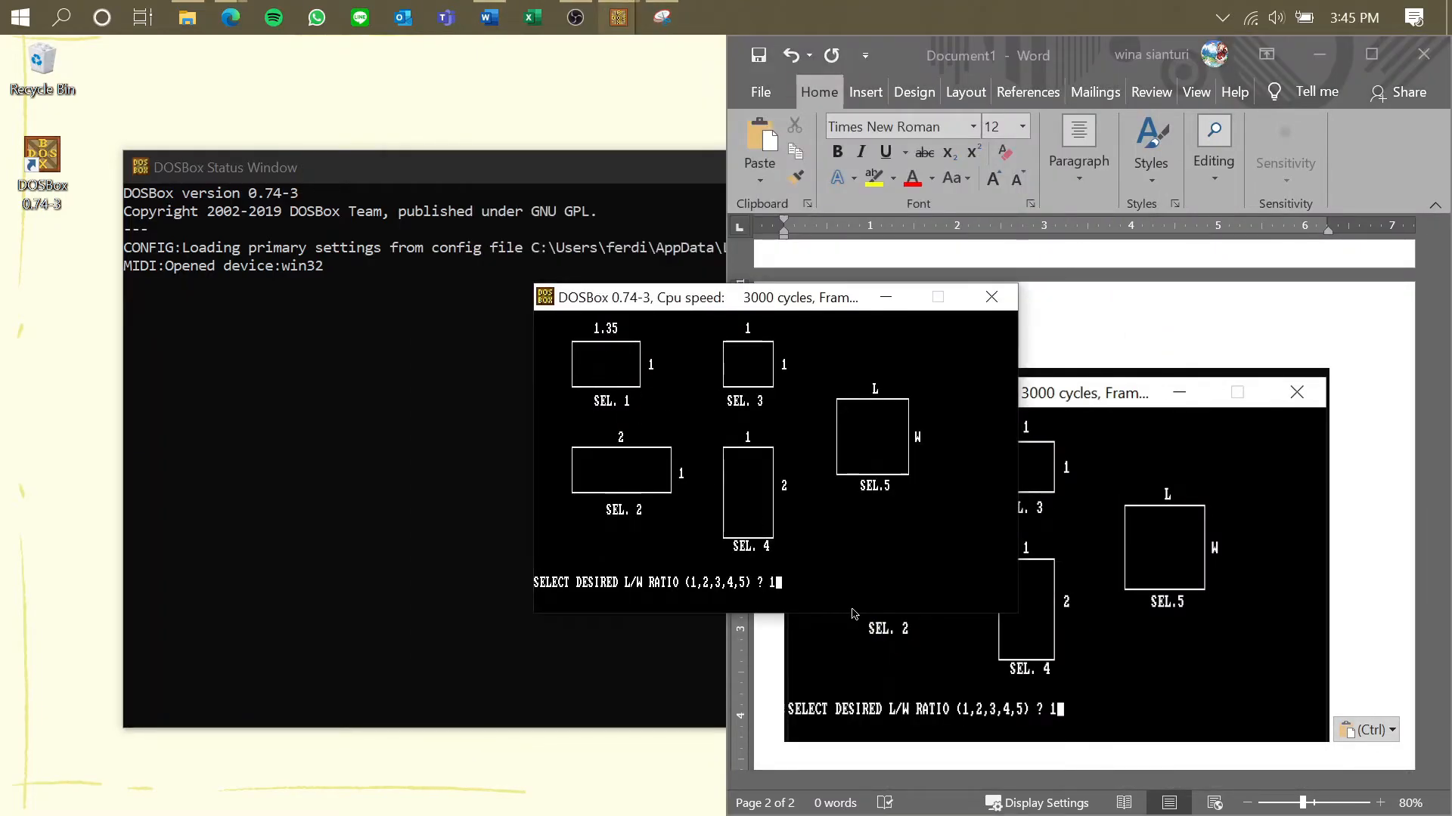
# Confirm the L/W ratio selection and decline to supply product information
pyautogui.press('Return')
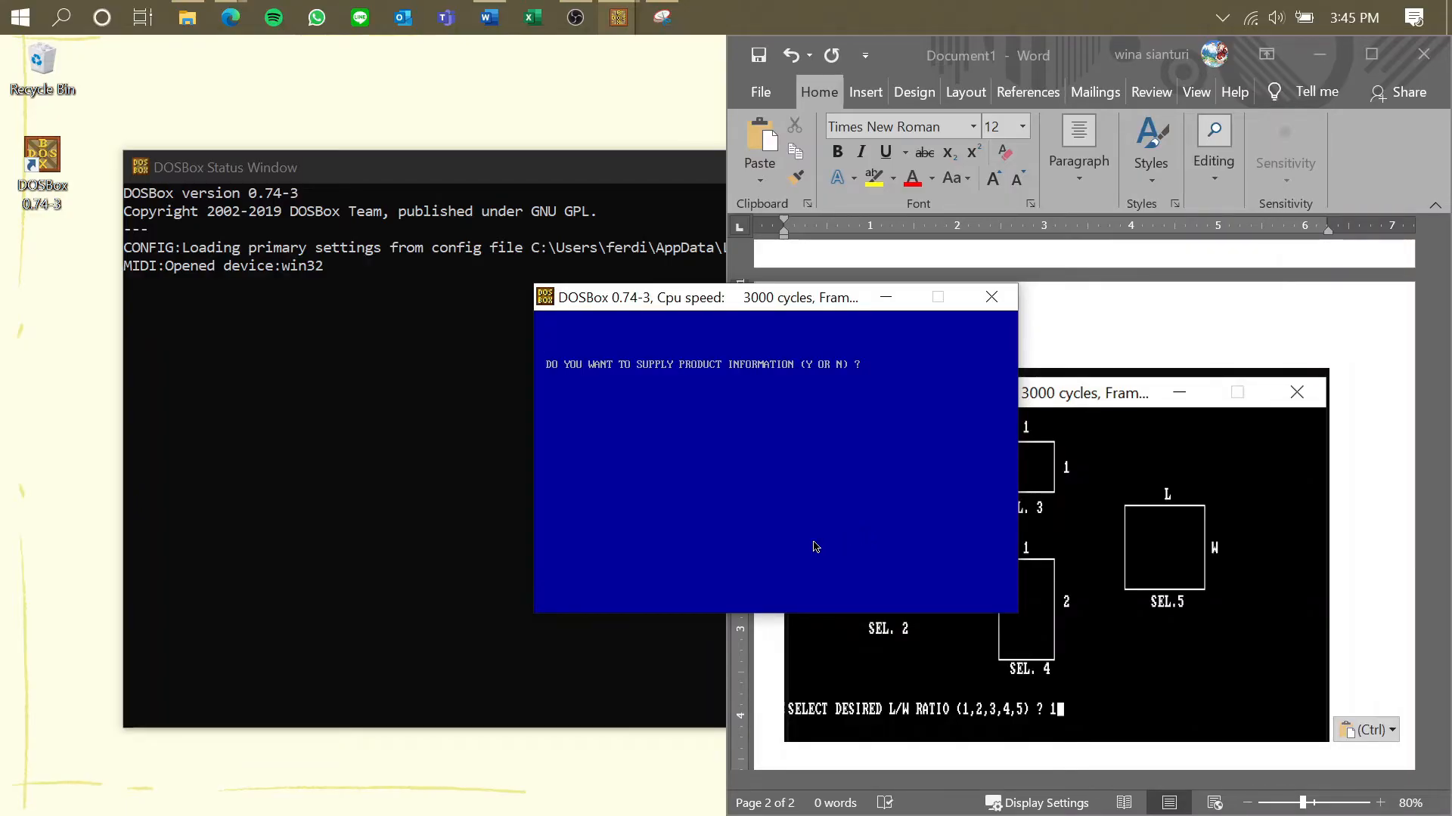
pyautogui.write('N')
pyautogui.press('Return')
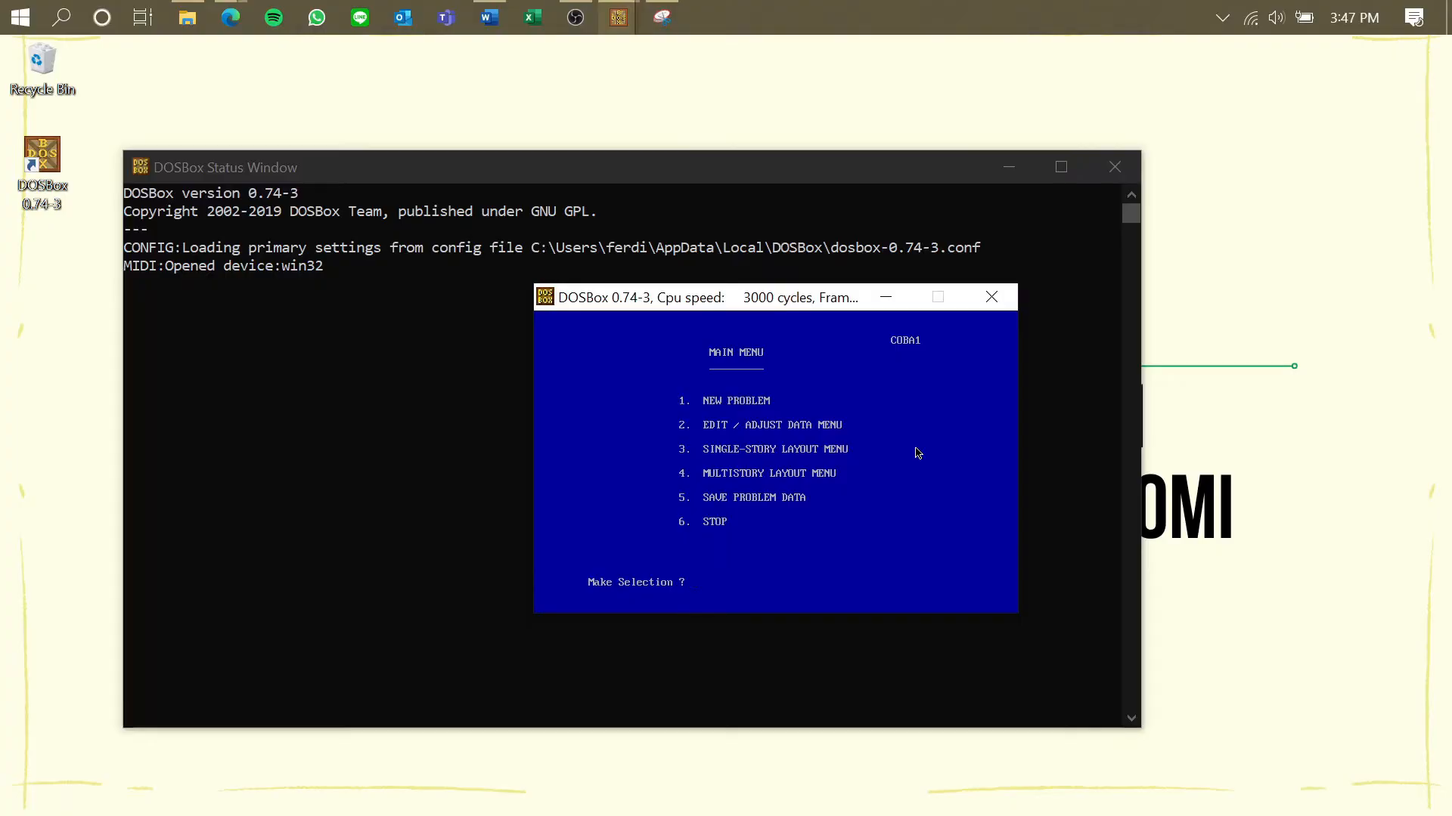
# Run an automatic search for 3 single-story layouts without manually locating any department
pyautogui.write('3')
pyautogui.press('Return')
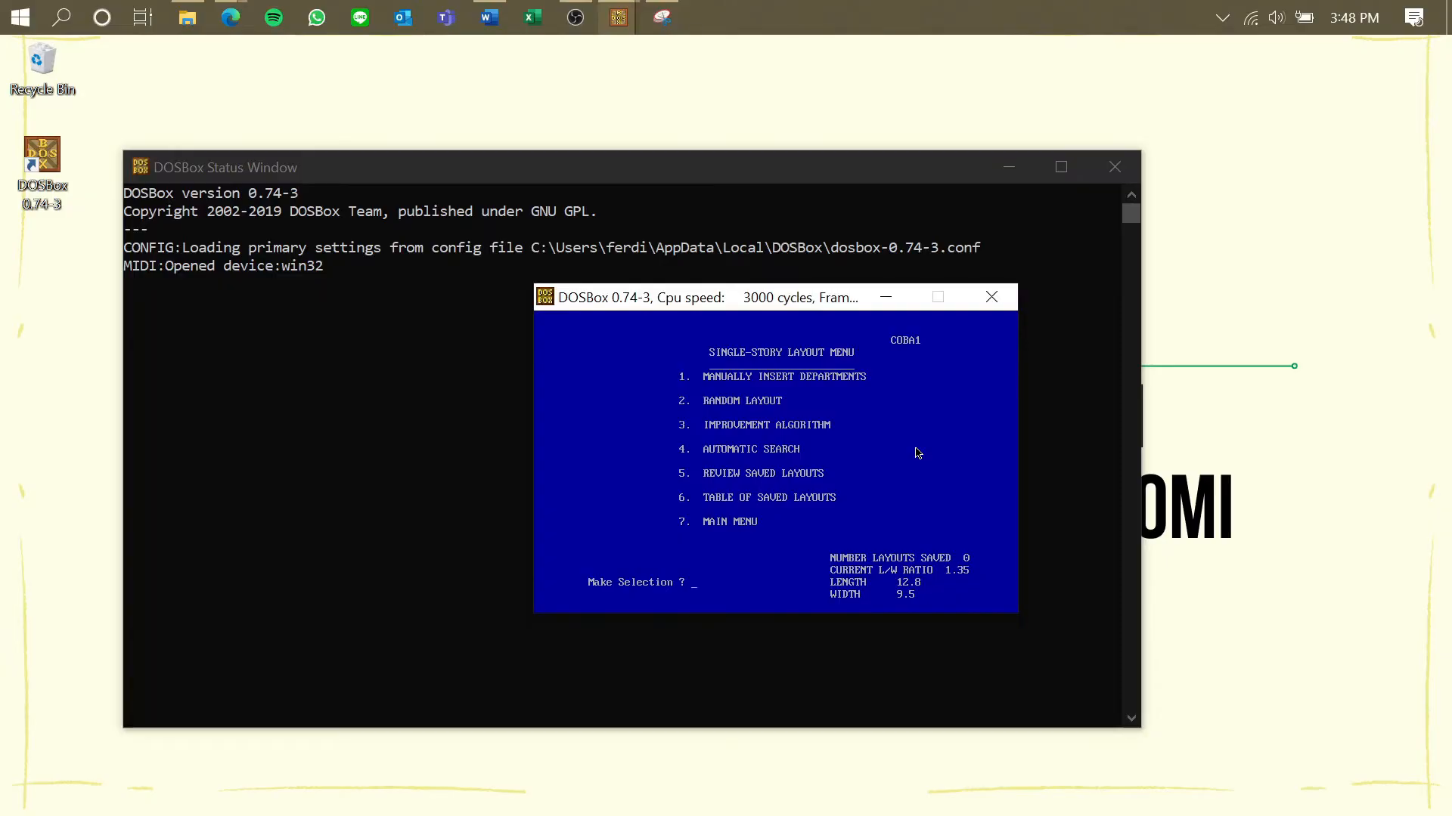
pyautogui.write('4')
pyautogui.press('Return')
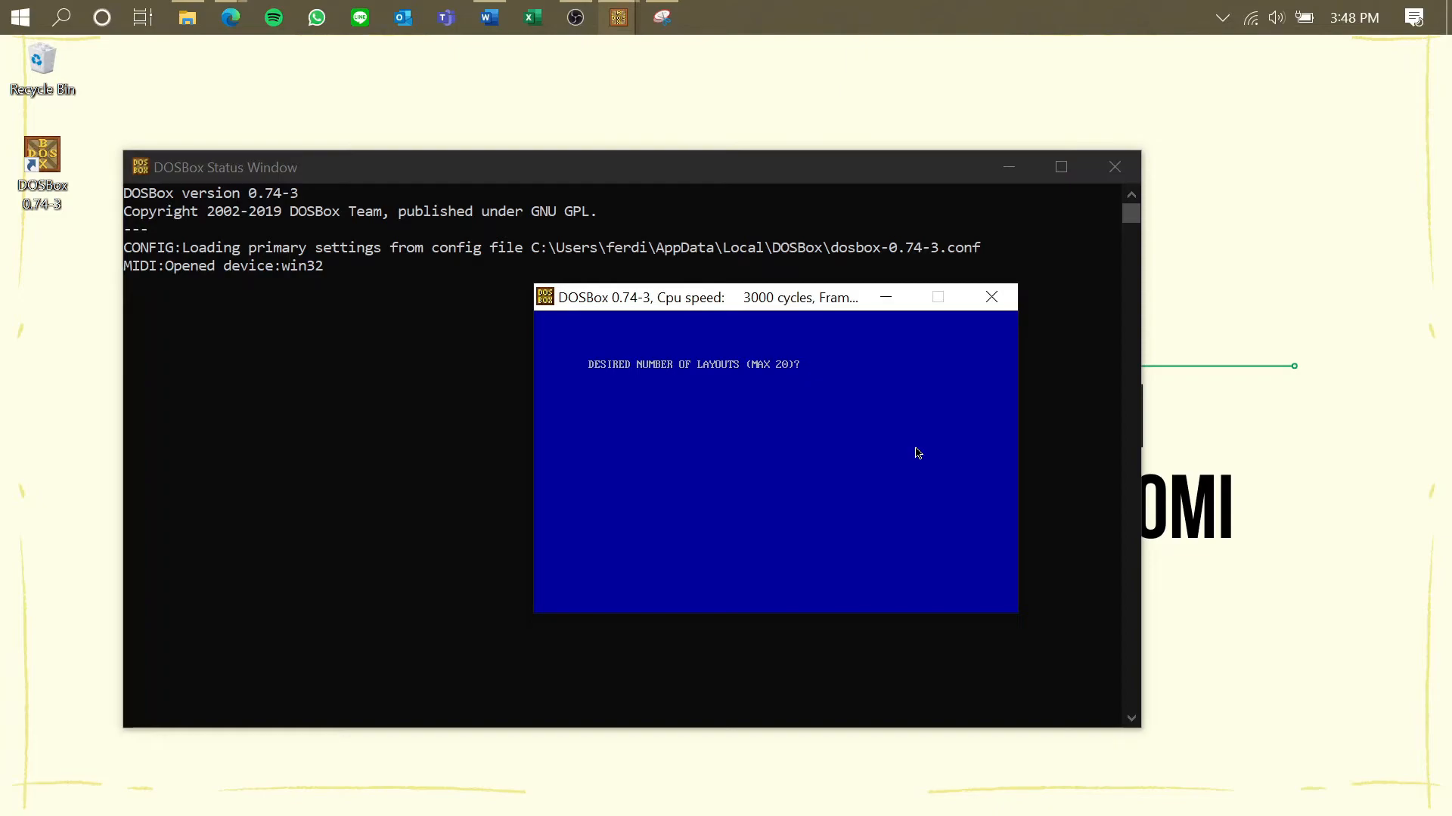
pyautogui.write('3')
pyautogui.press('Return')
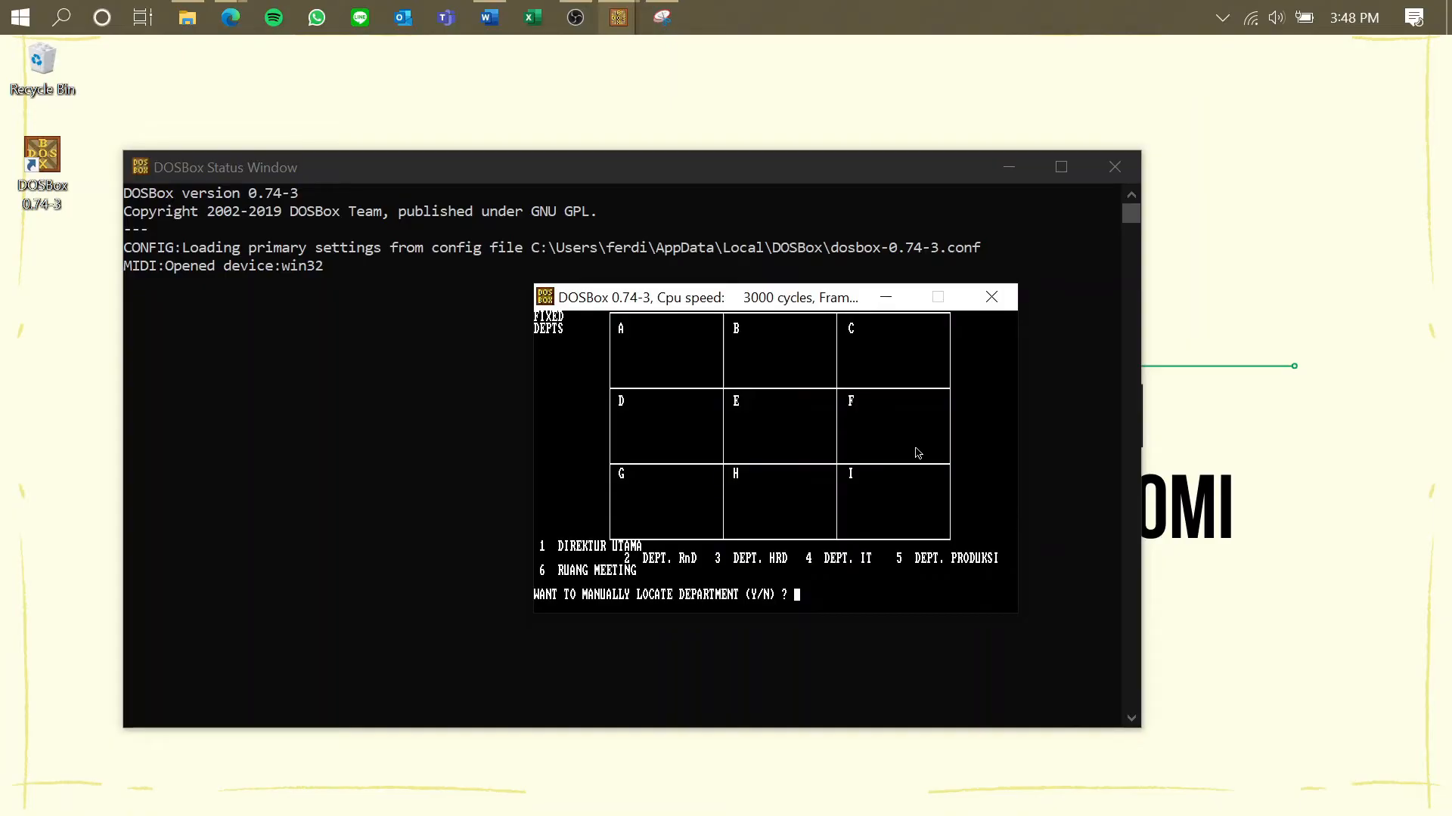
pyautogui.write('N')
pyautogui.press('Return')
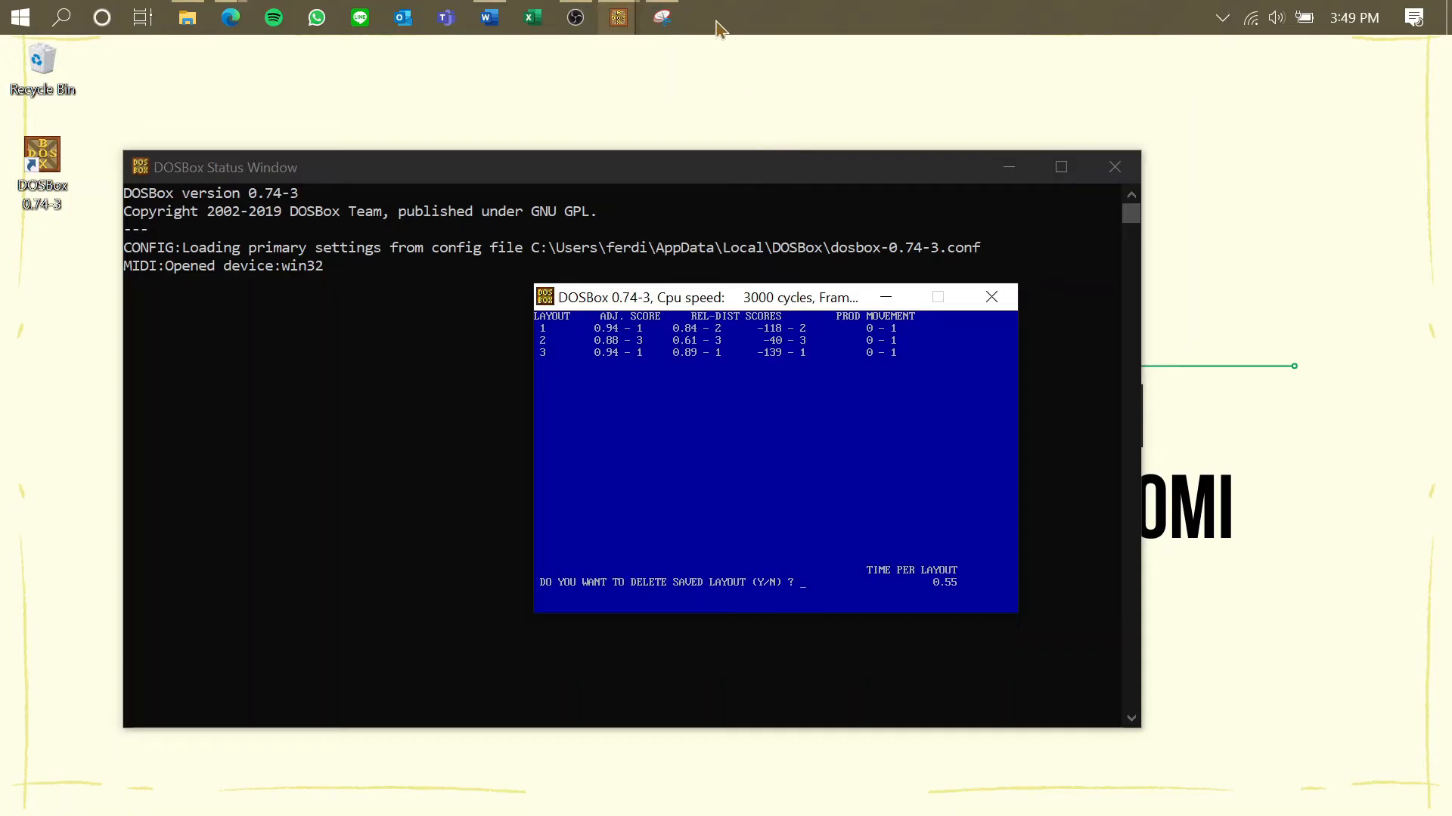
# Capture the layout score table with Snipping Tool, paste it below the ratio screen in Word, and minimize both windows
pyautogui.click(668, 16)
pyautogui.click(474, 164)
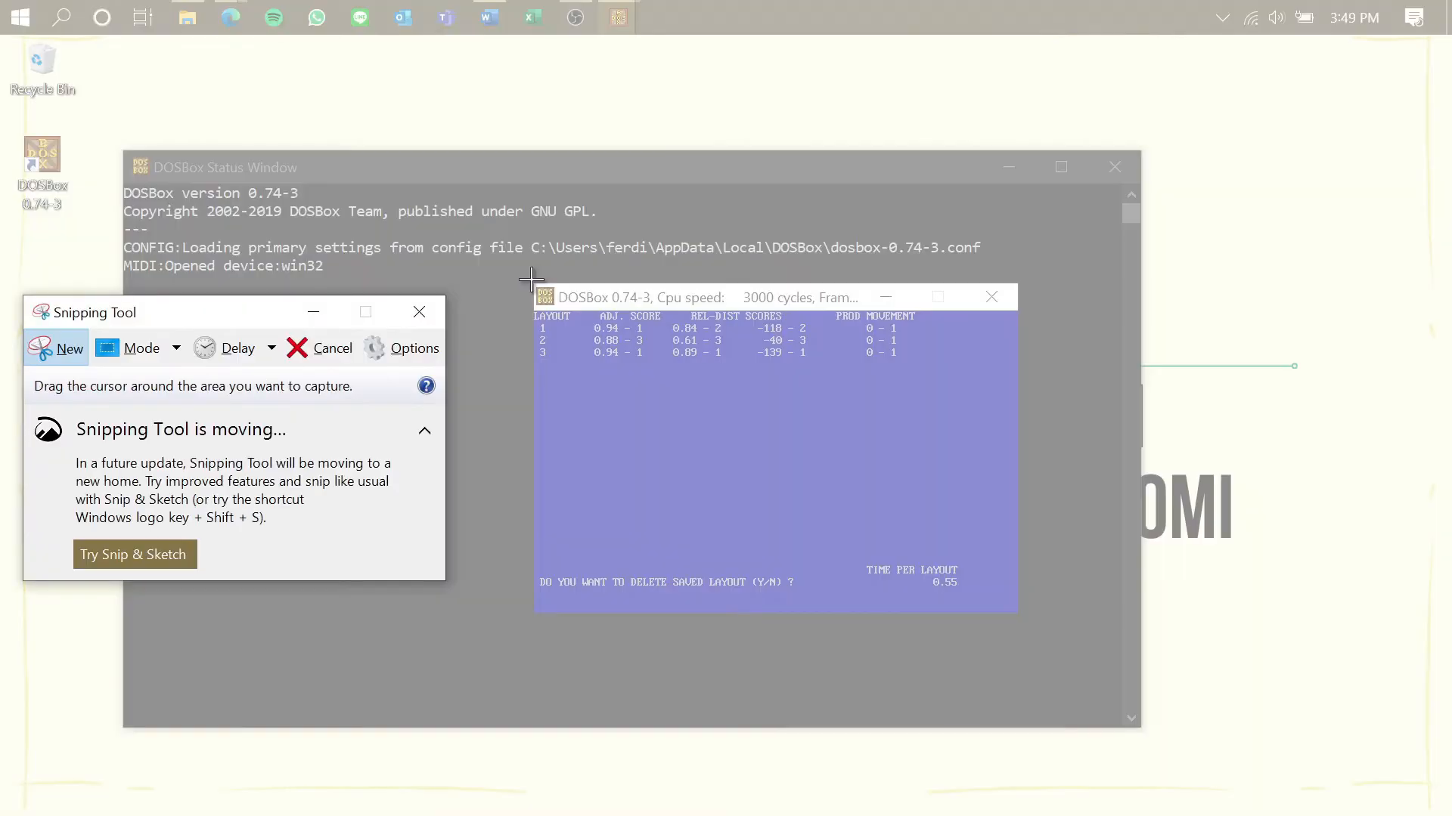
pyautogui.moveTo(532, 280); pyautogui.dragTo(1019, 613)
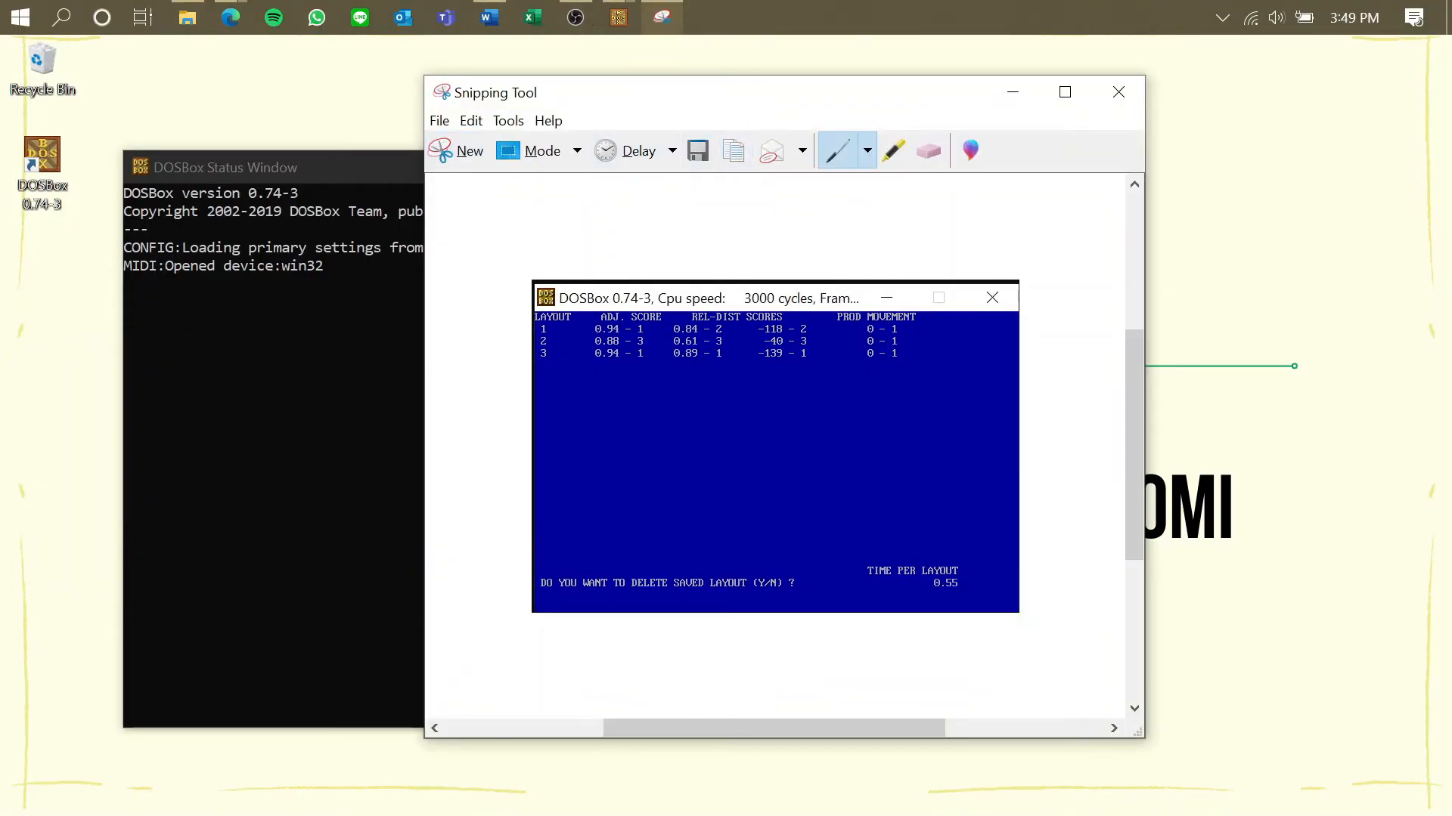
pyautogui.click(490, 17)
pyautogui.scroll(-3, 1289, 664)
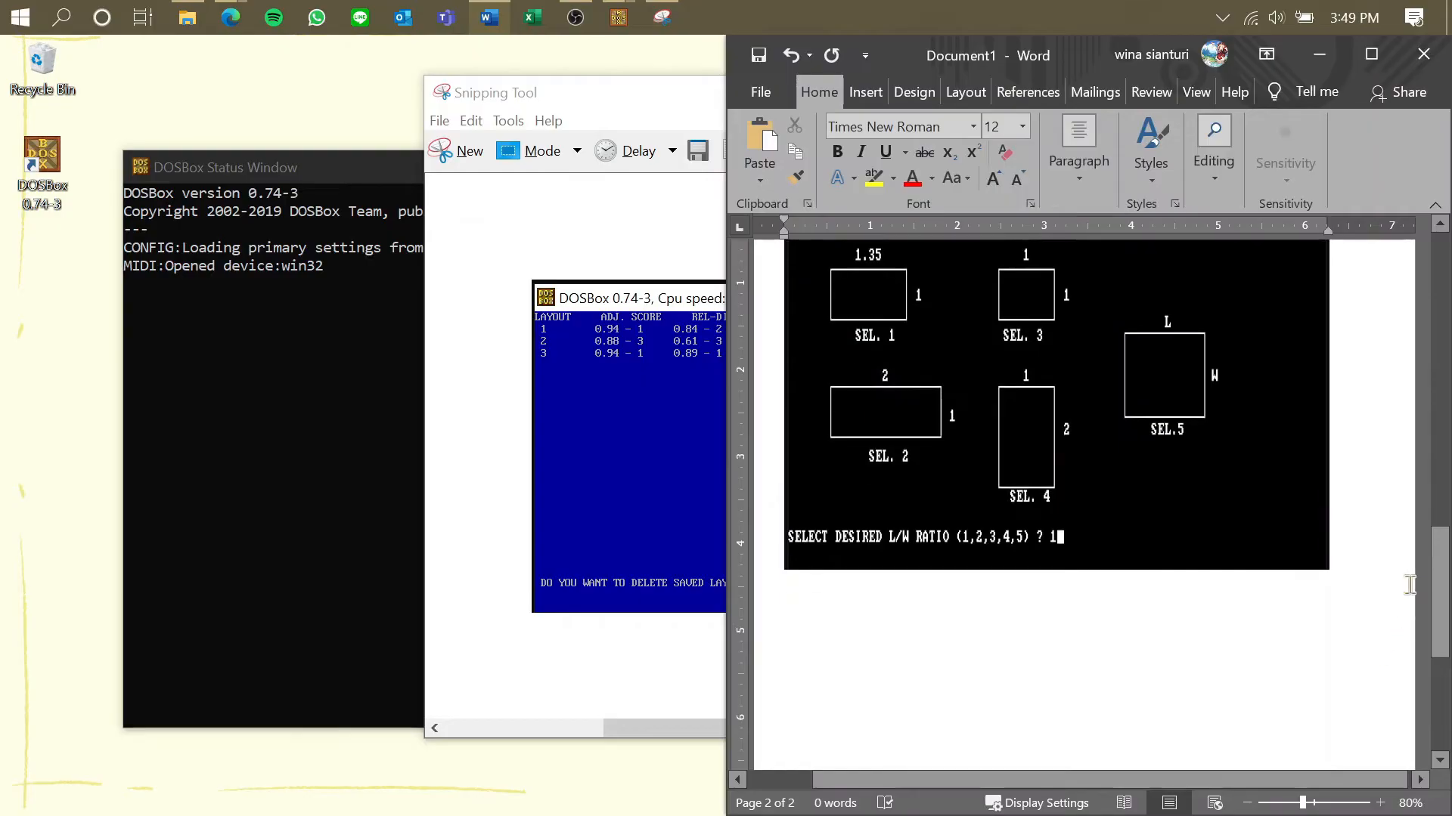
pyautogui.hotkey('ctrl', 'v')
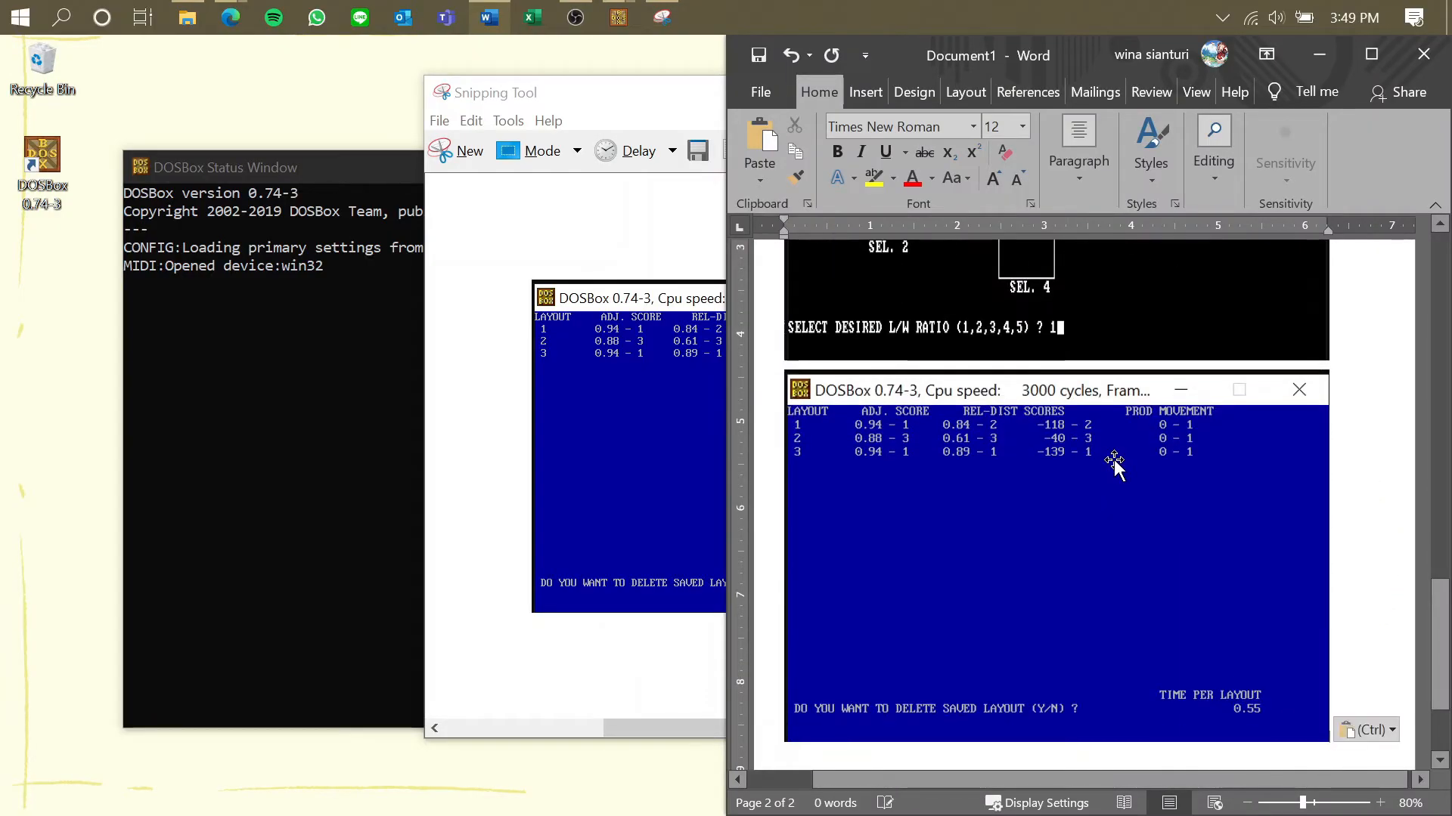
pyautogui.click(1319, 54)
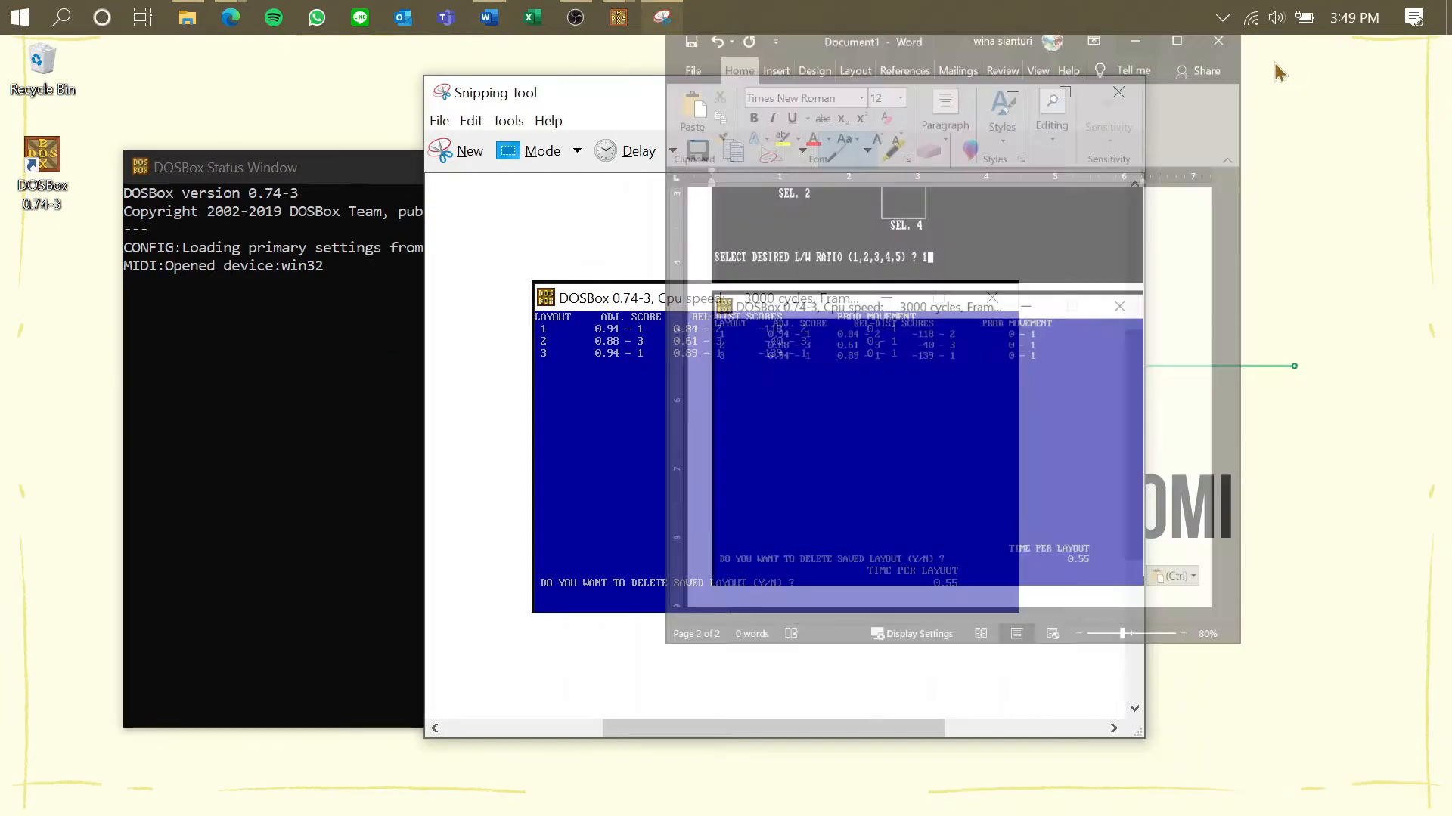
pyautogui.click(1014, 90)
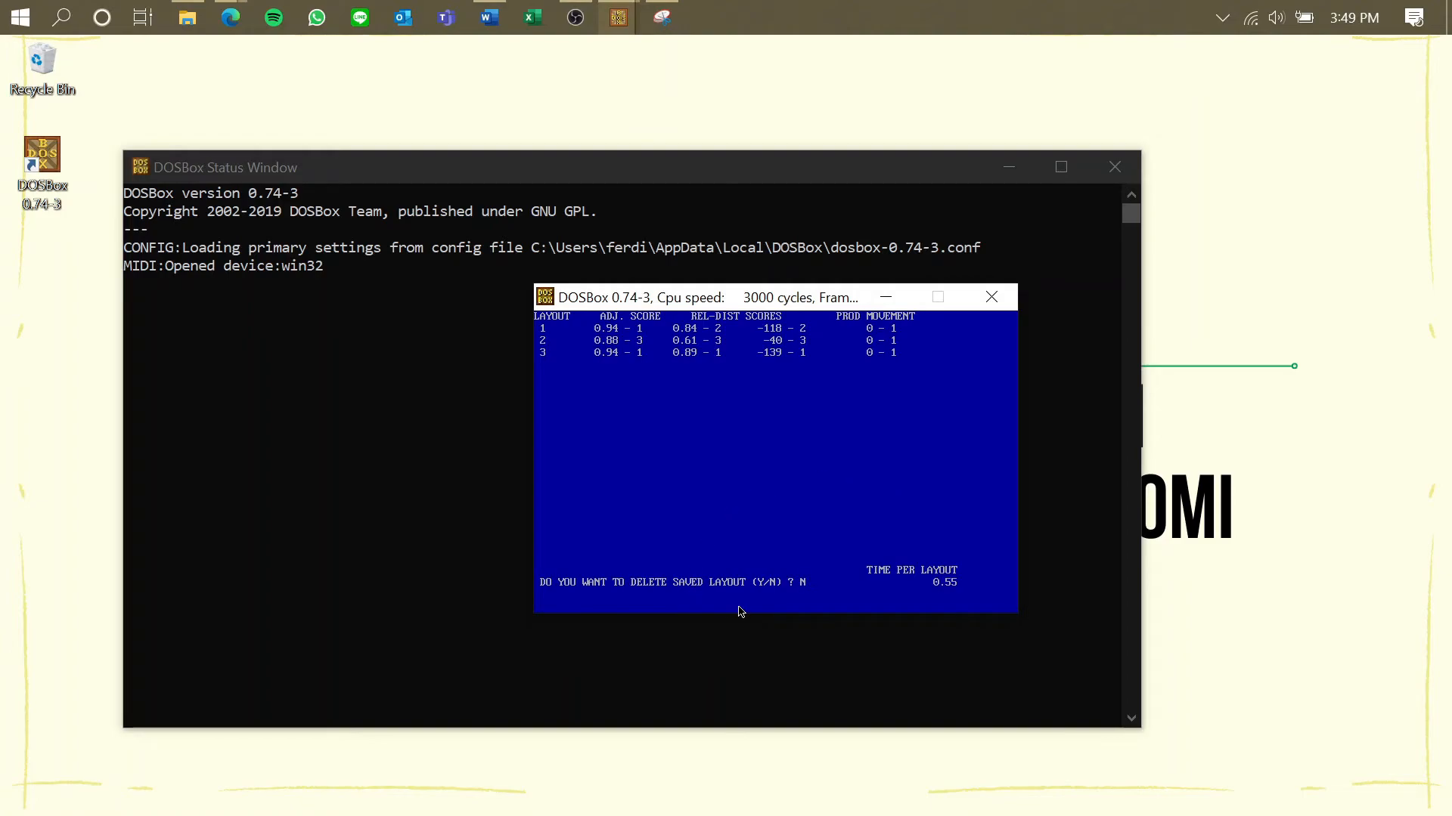
# Decline deleting a saved layout and review the saved layouts starting from layout 1
pyautogui.press('Return')
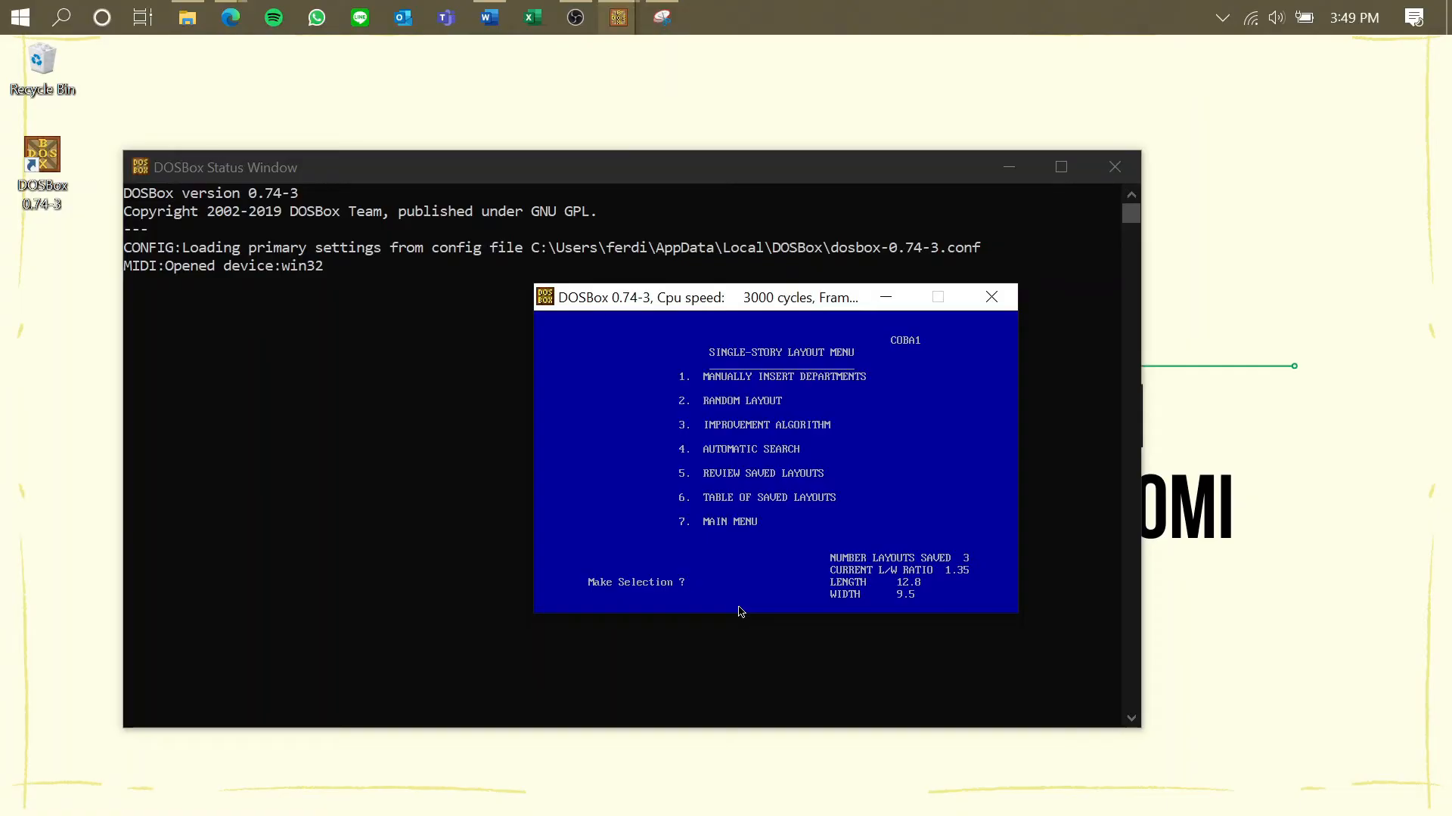
pyautogui.write('5')
pyautogui.press('Return')
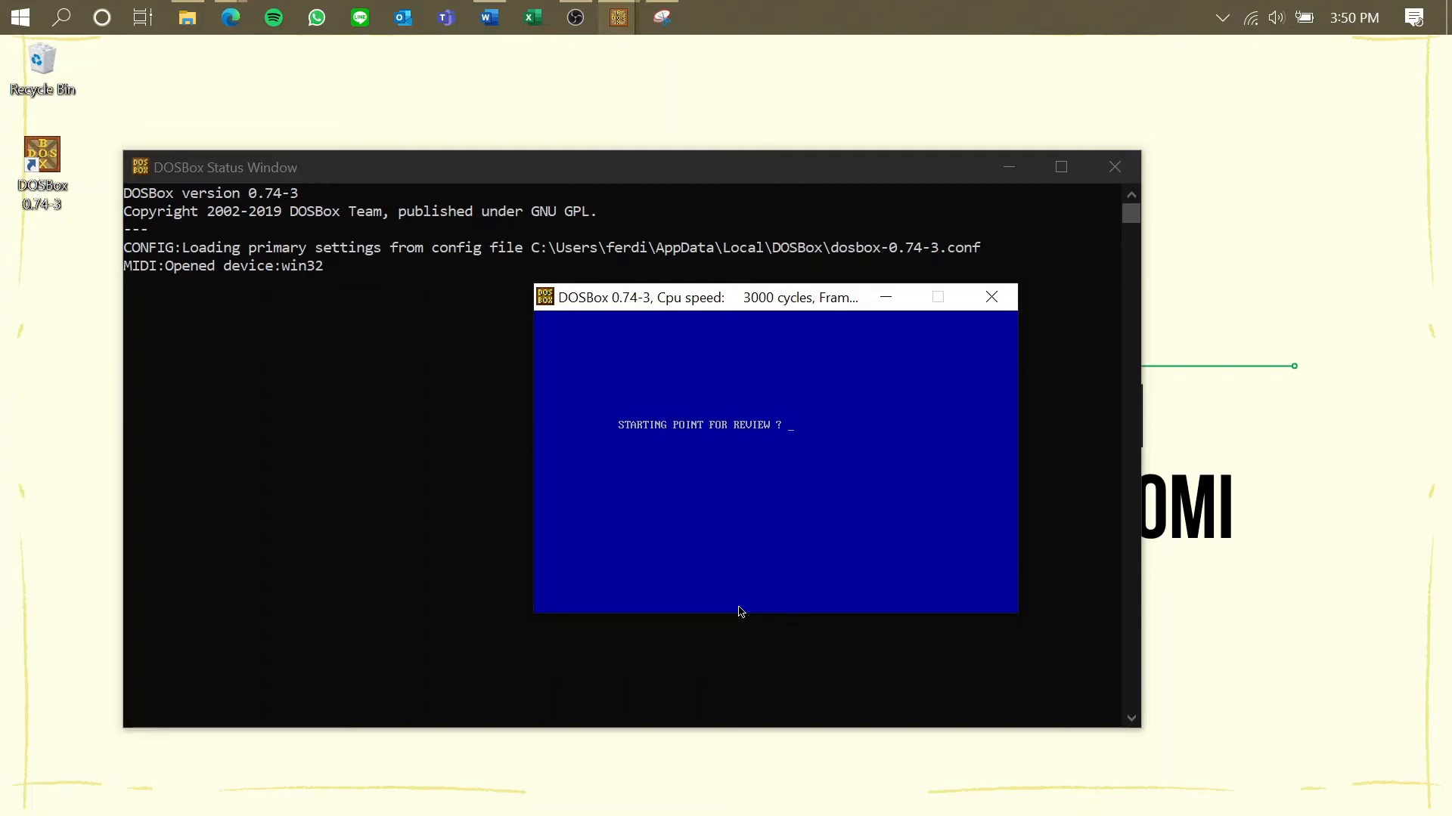
pyautogui.press('Return')
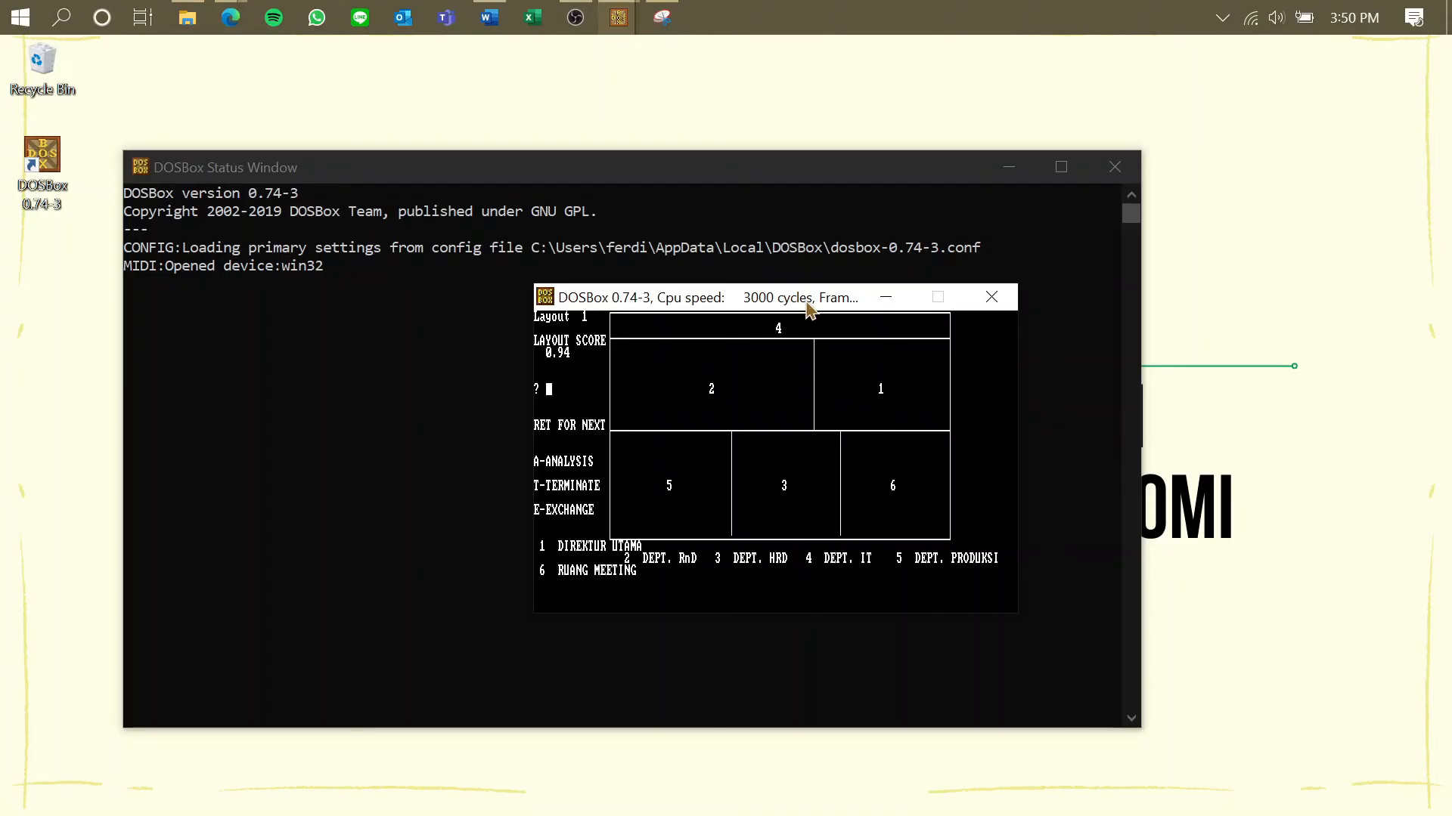
# Capture the Layout 1 drawing with Snipping Tool, paste it after the score table in Word, and return to DOSBox
pyautogui.click(659, 17)
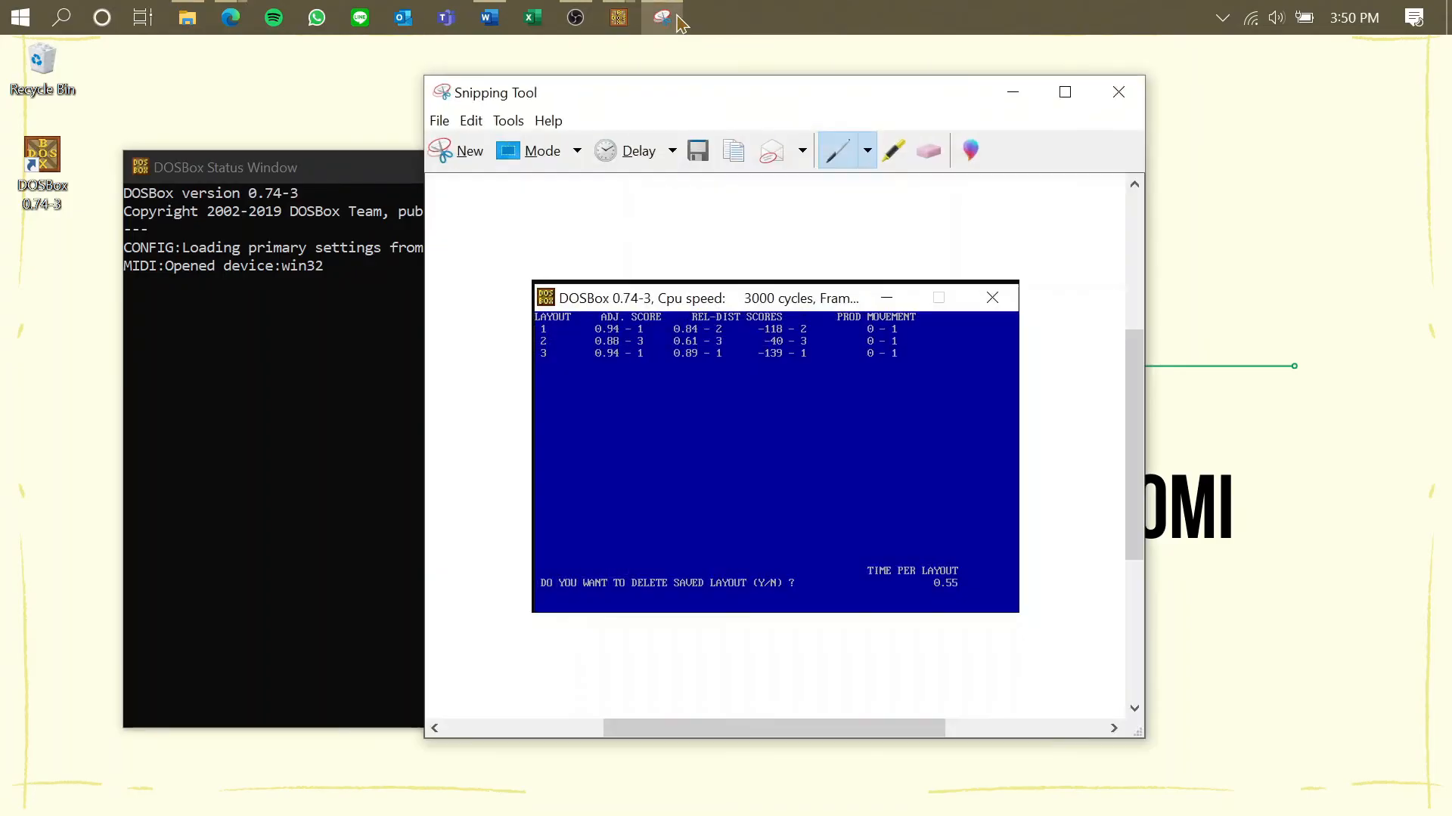
pyautogui.click(472, 155)
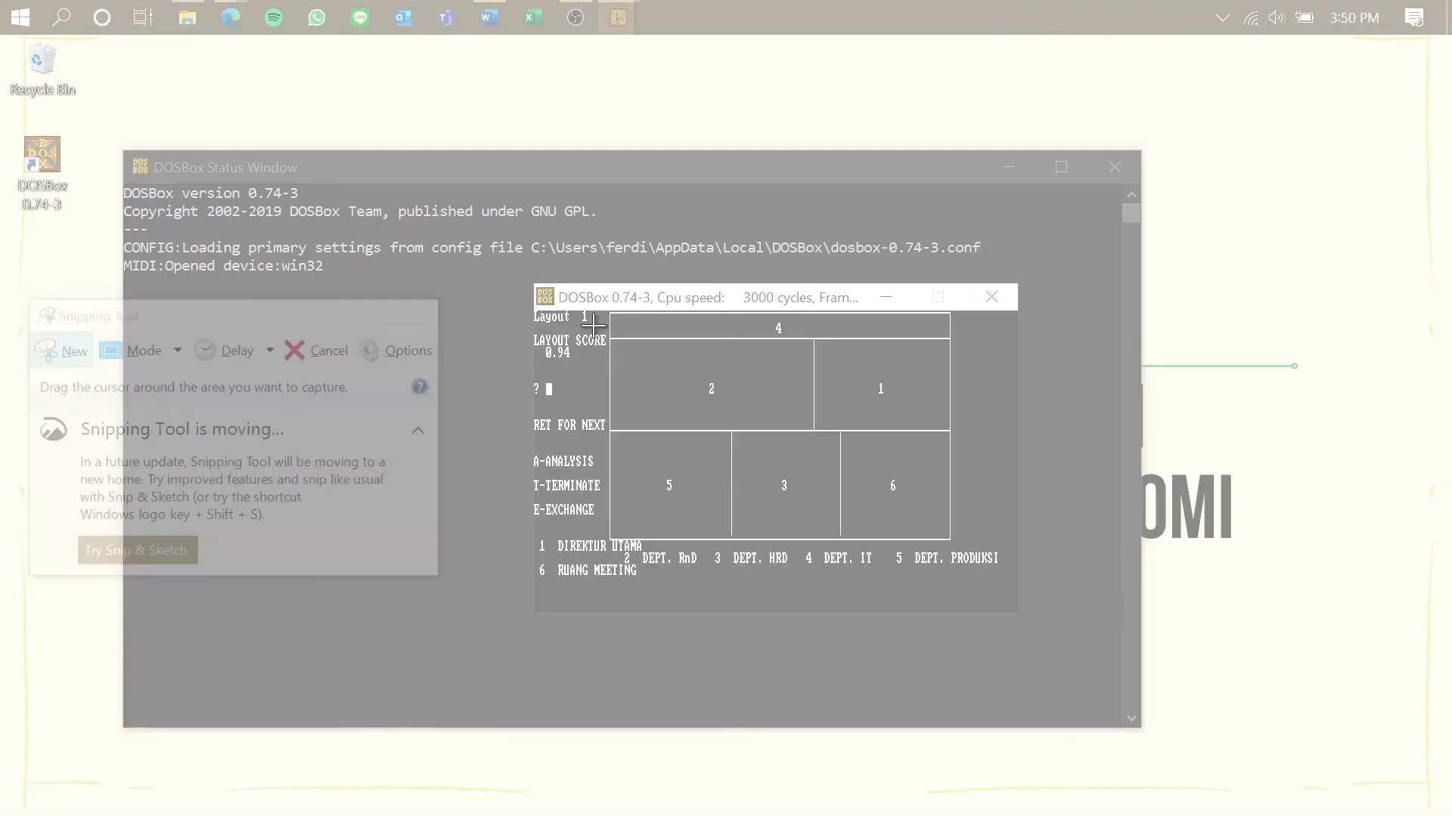
pyautogui.moveTo(530, 283); pyautogui.dragTo(1022, 621)
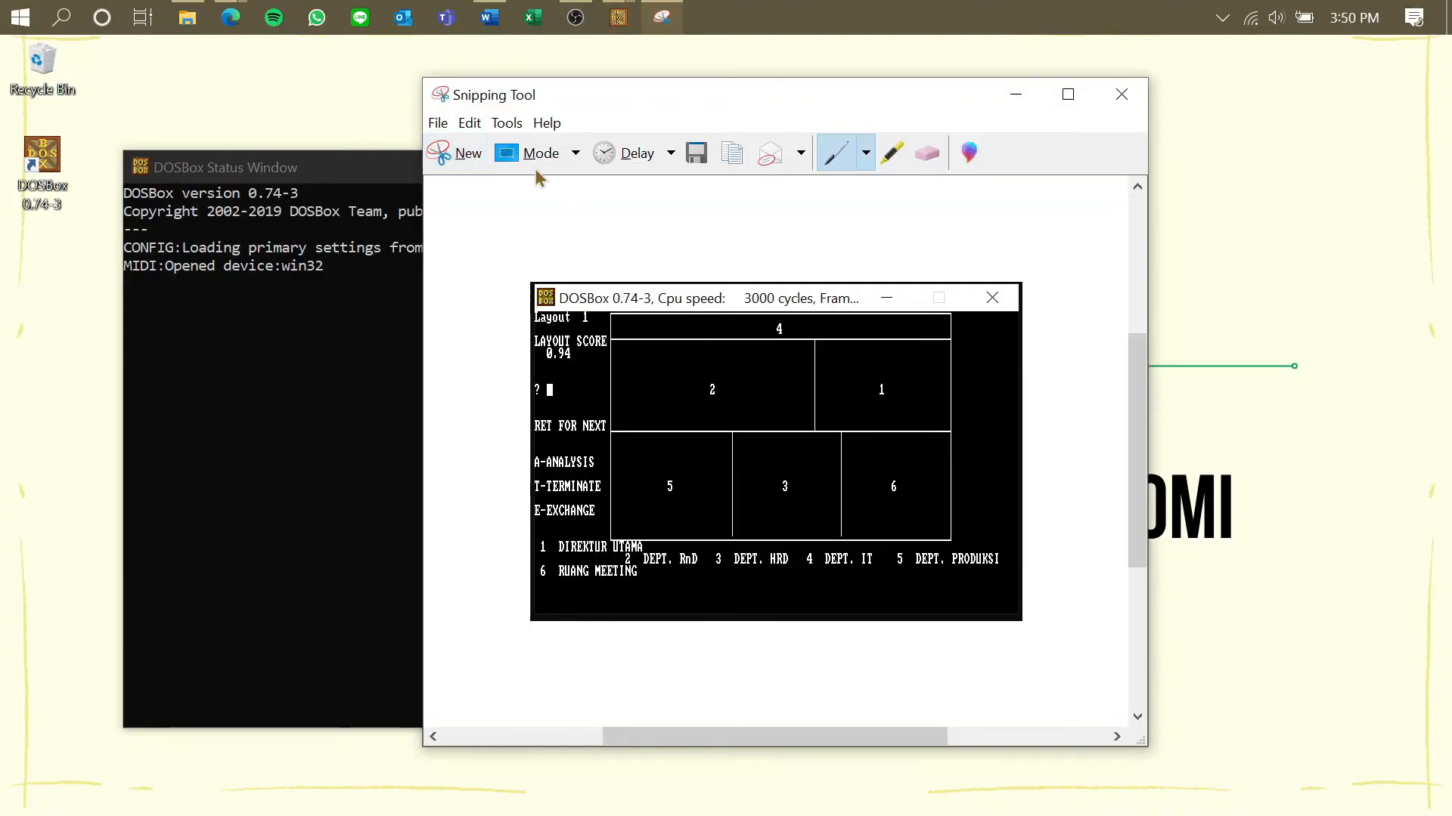
pyautogui.click(730, 154)
pyautogui.click(489, 16)
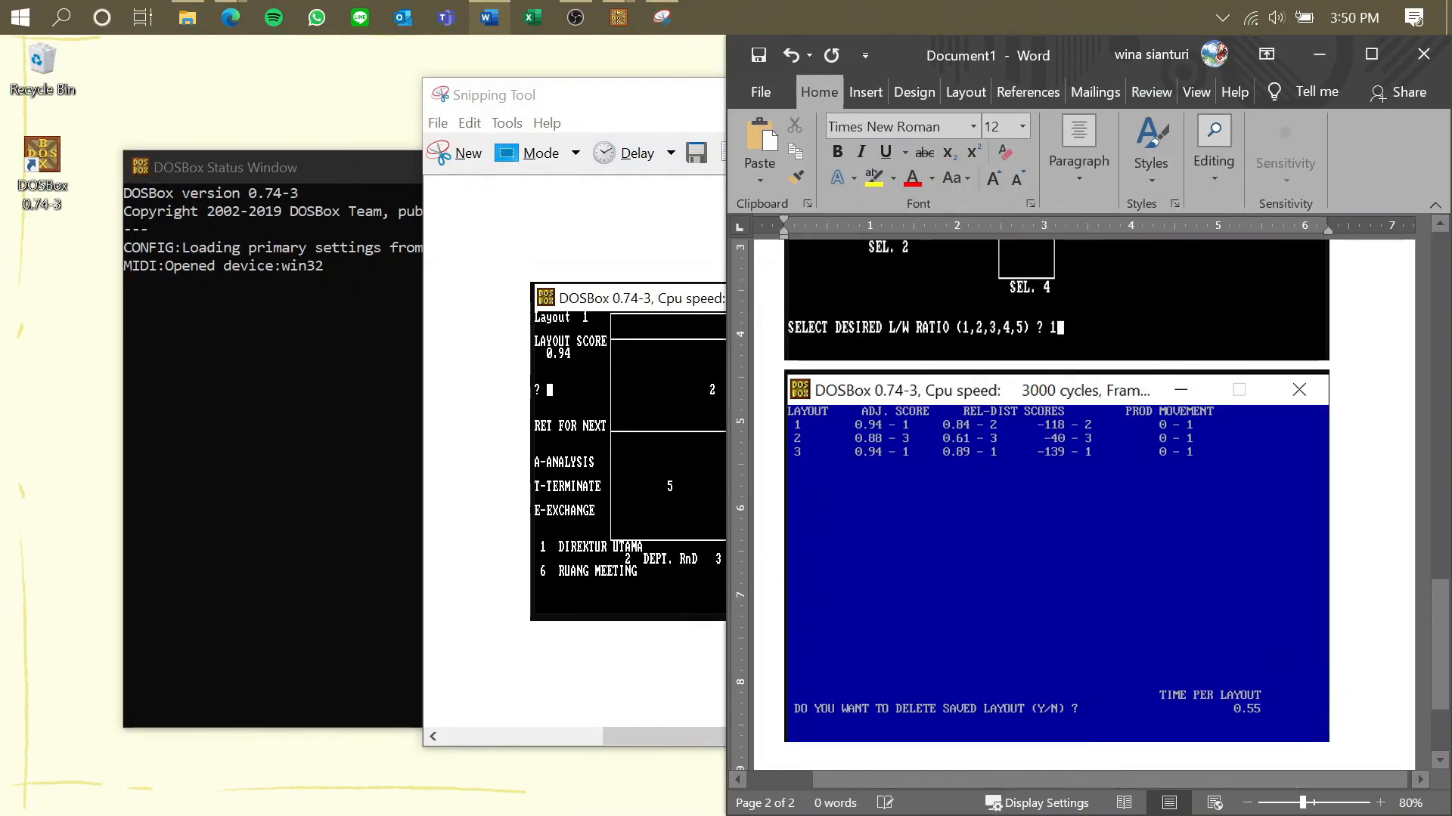
pyautogui.hotkey('ctrl', 'v')
pyautogui.click(440, 392)
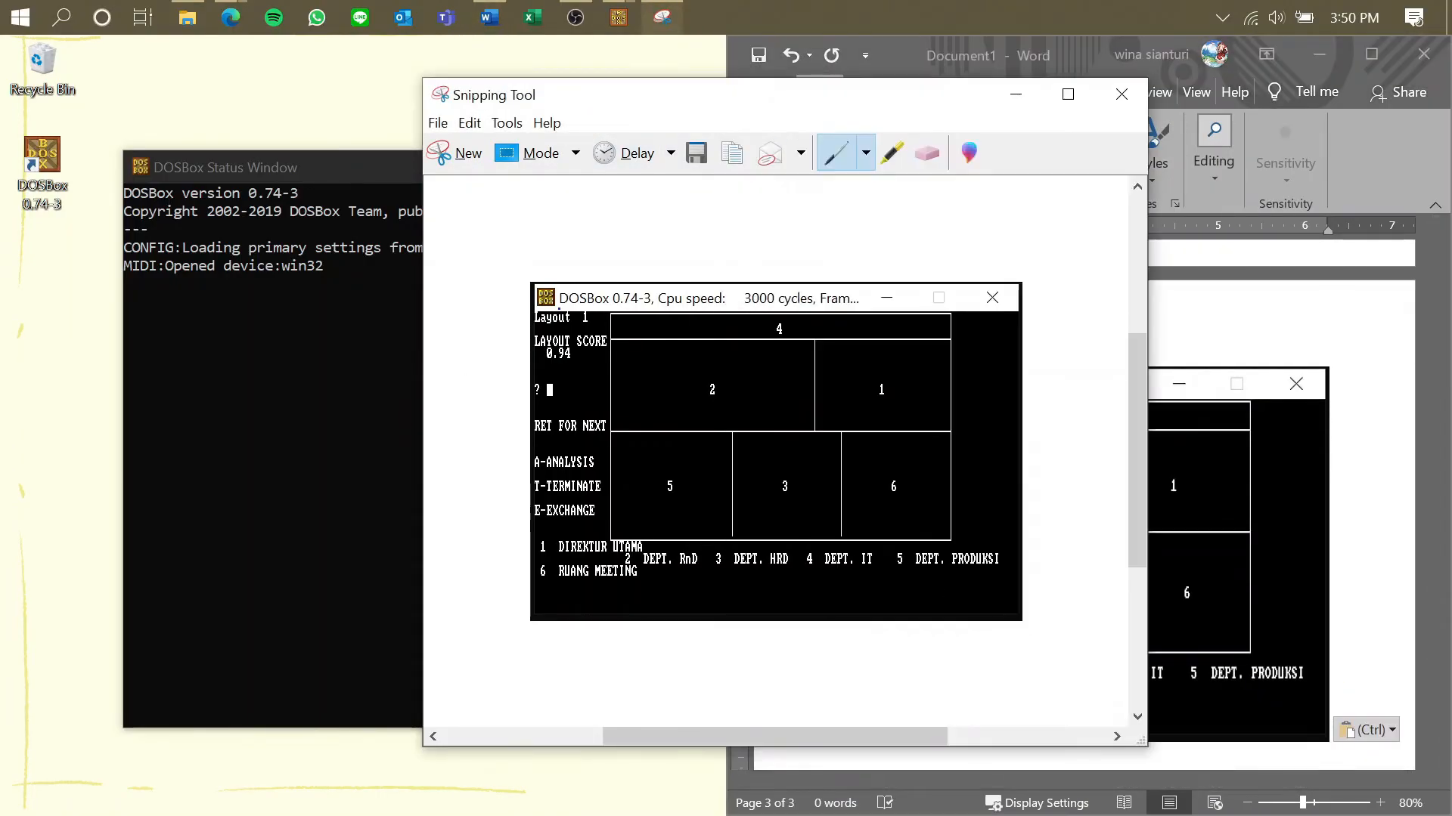
pyautogui.click(1017, 94)
pyautogui.click(428, 480)
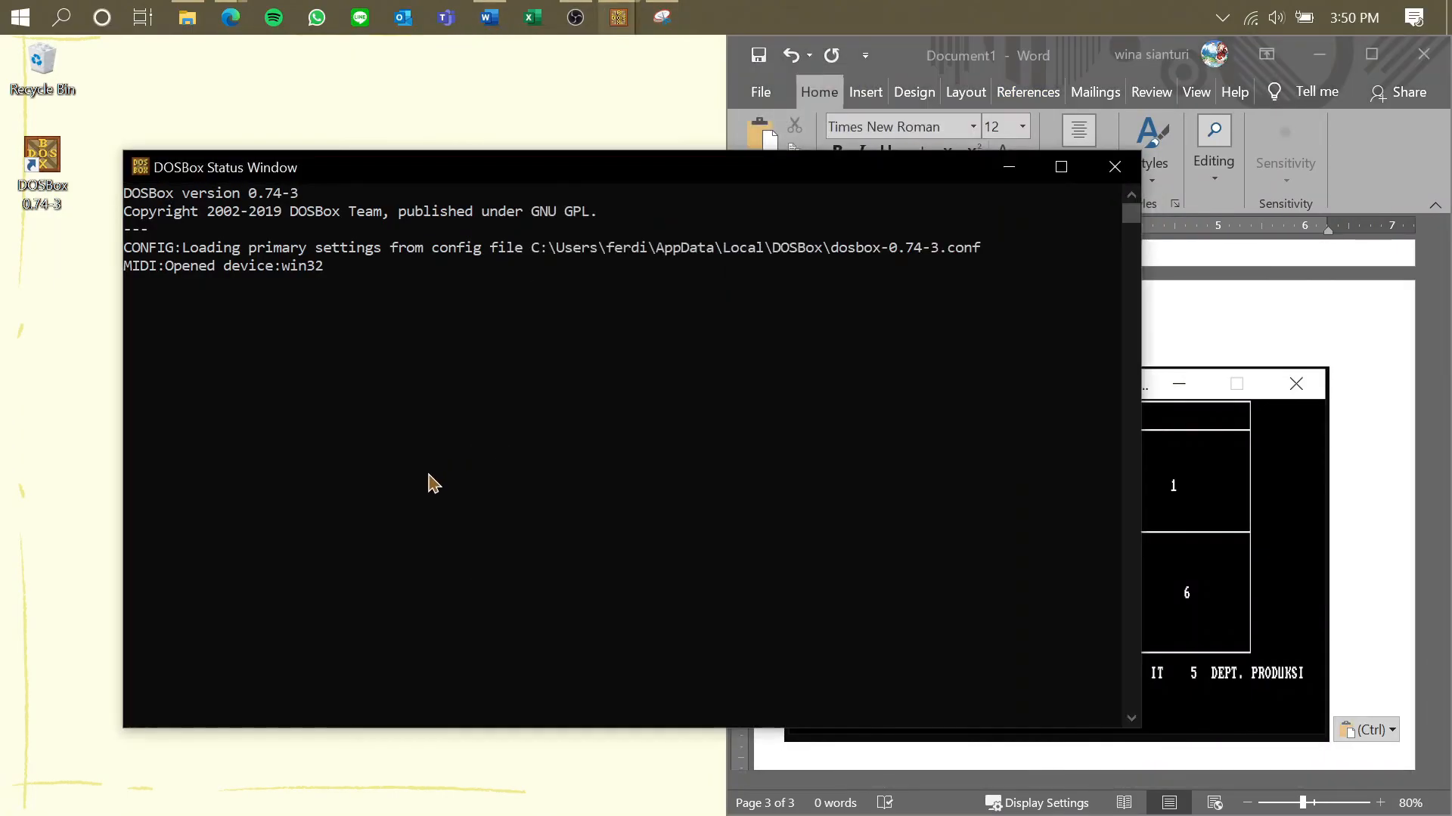
pyautogui.moveTo(619, 17)
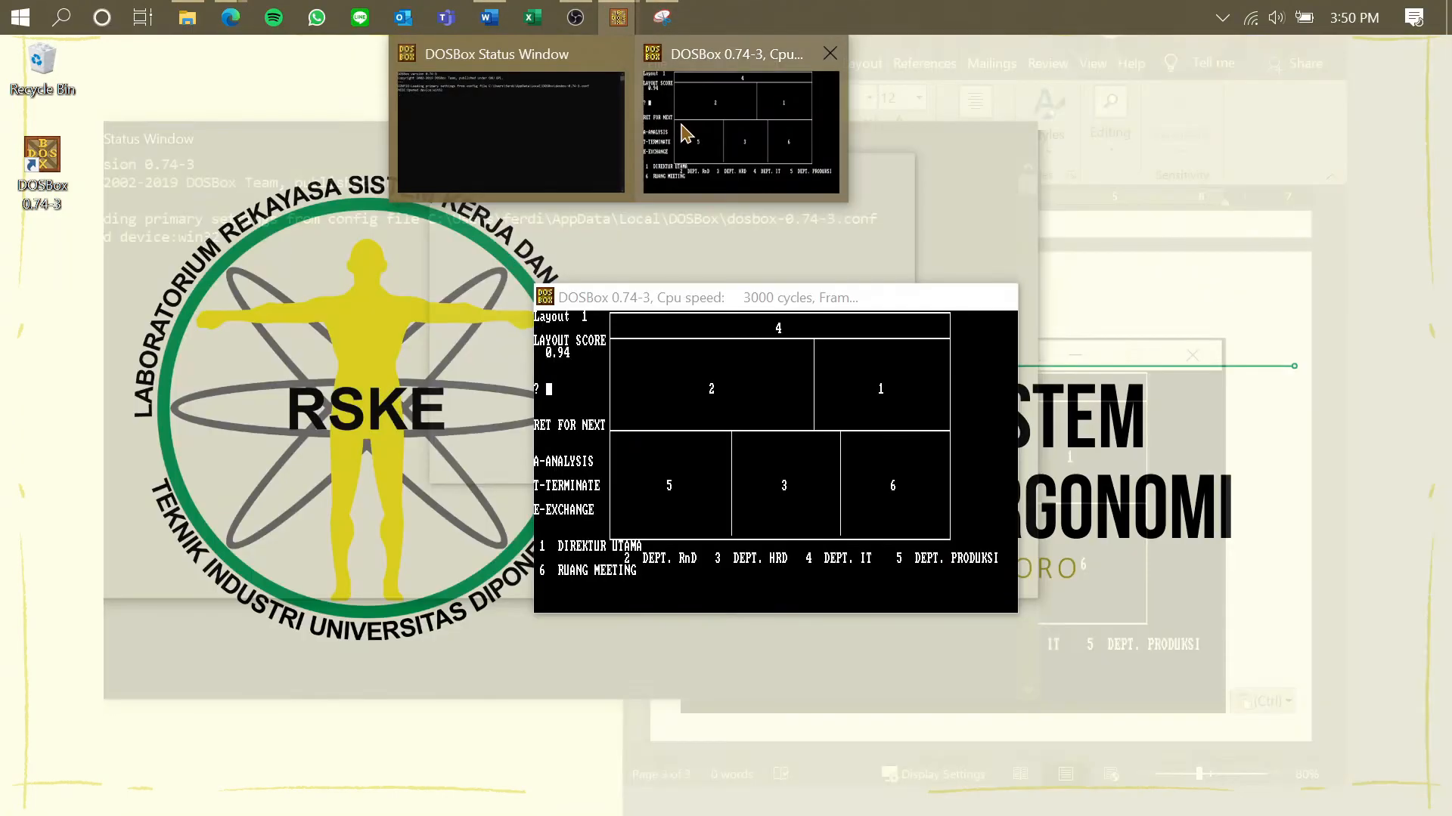
pyautogui.click(670, 123)
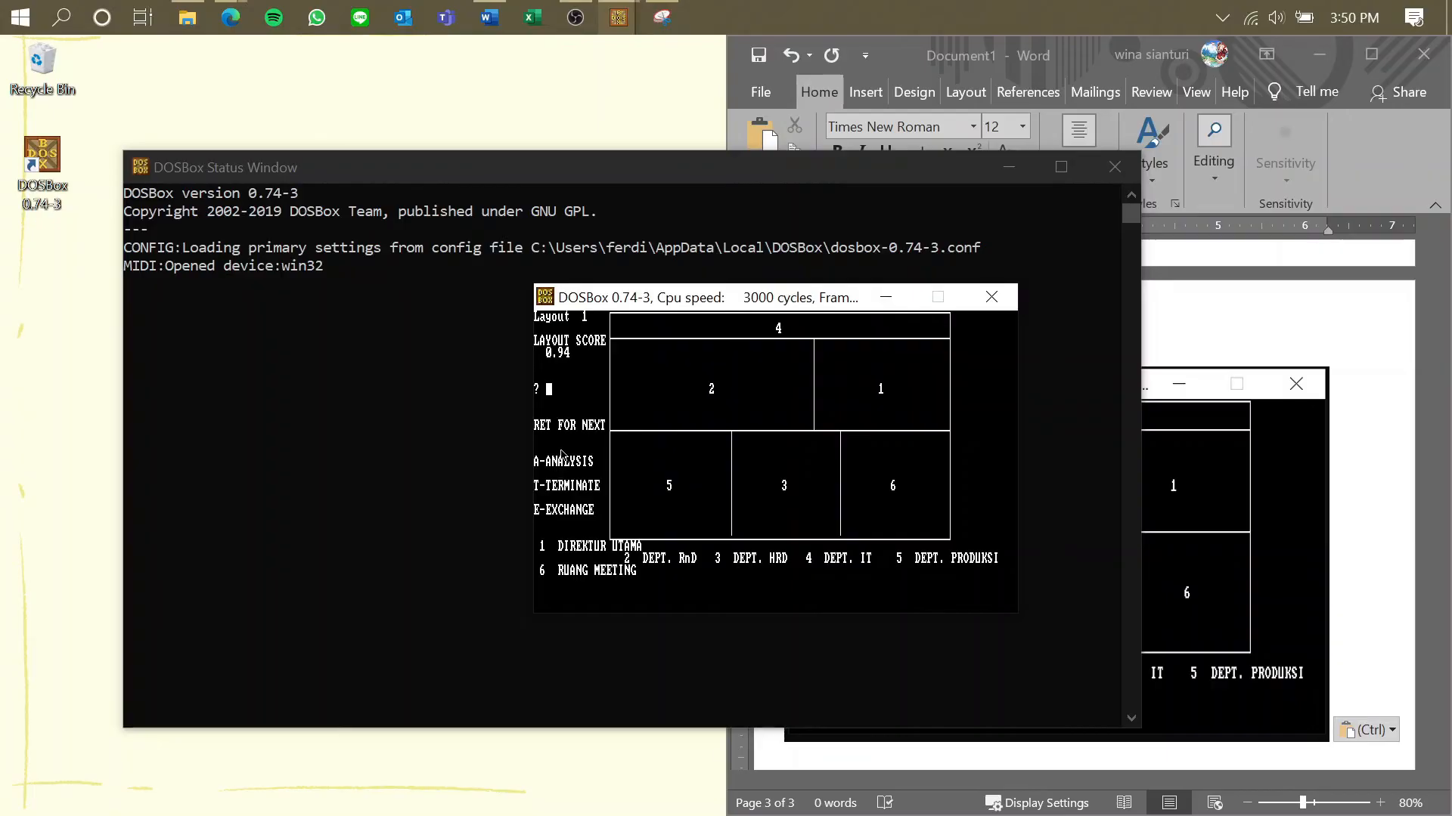
# Advance to Layout 2, capture its drawing with Snipping Tool, paste it below Layout 1 in Word, and minimize both windows
pyautogui.press('Return')
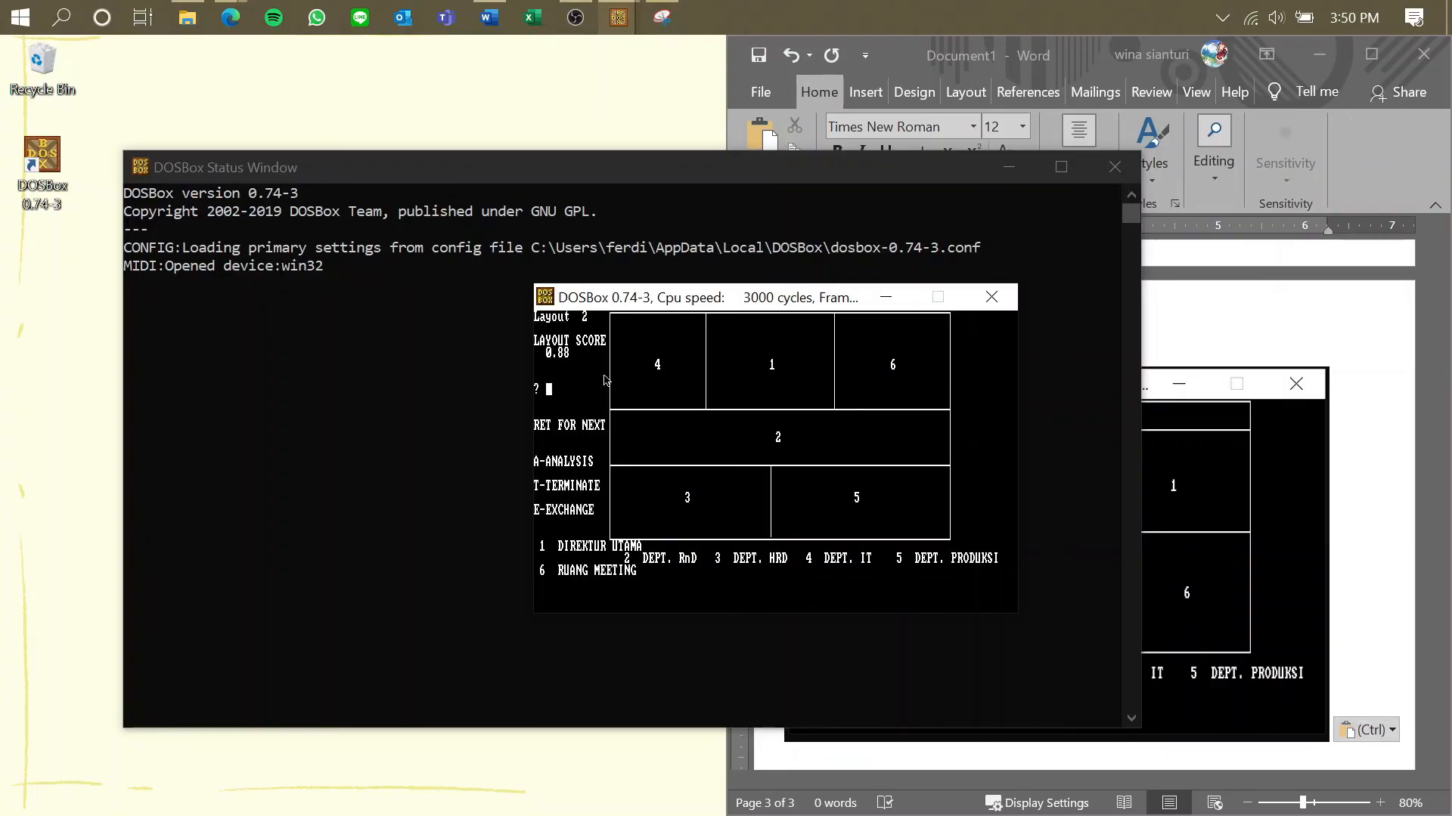
pyautogui.moveTo(660, 19)
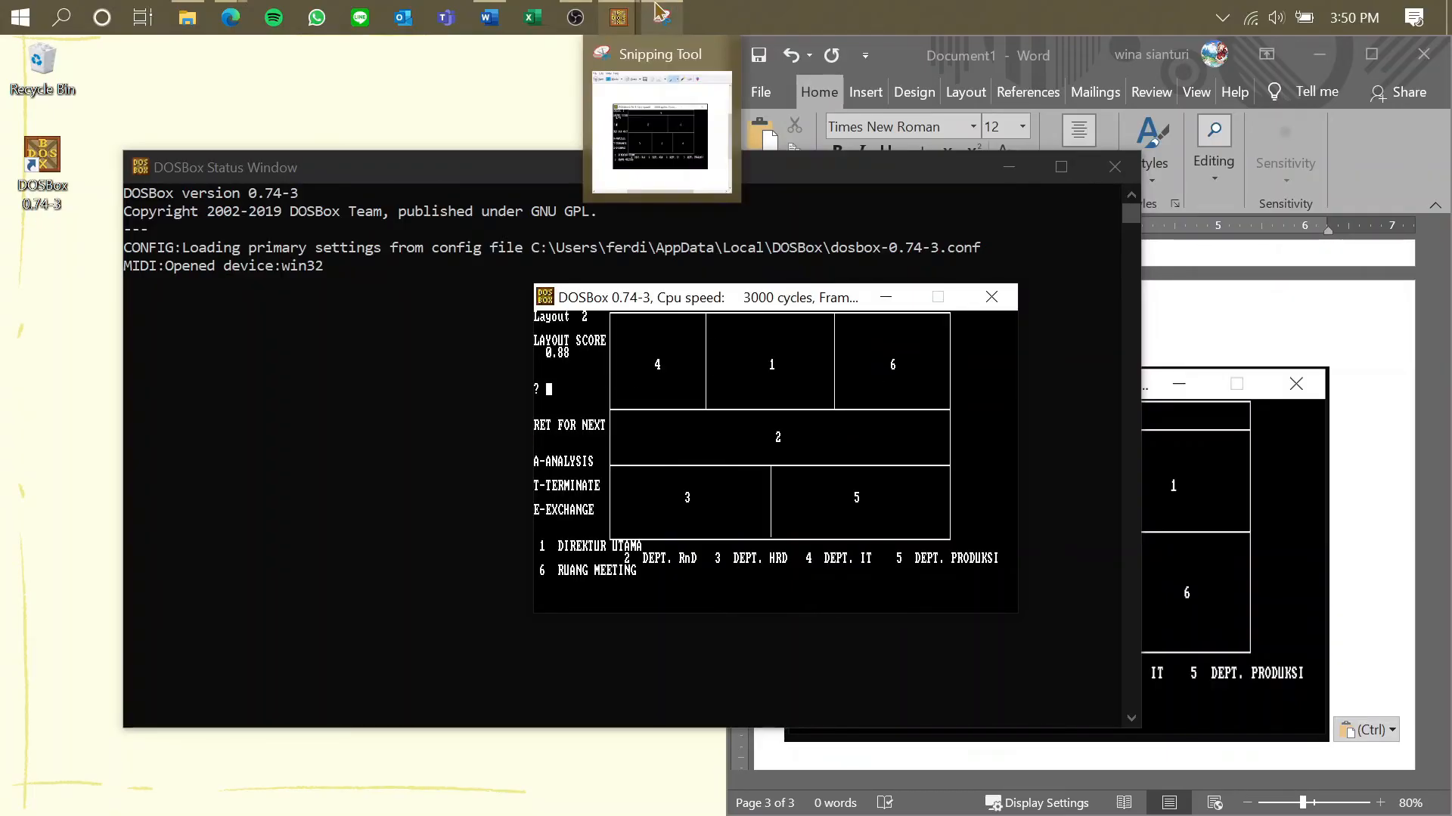
pyautogui.click(648, 96)
pyautogui.click(470, 161)
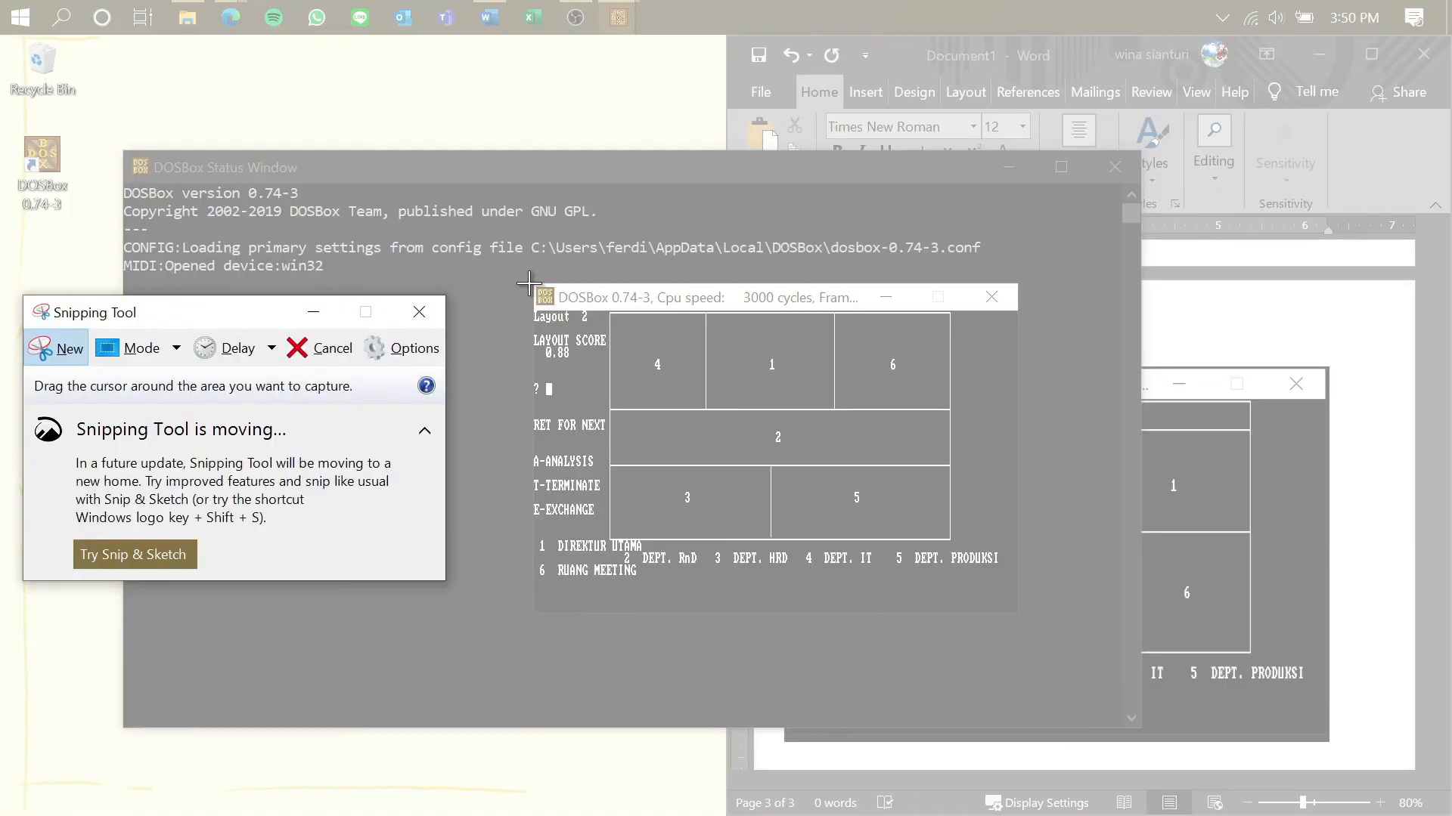
pyautogui.moveTo(529, 284); pyautogui.dragTo(1017, 607)
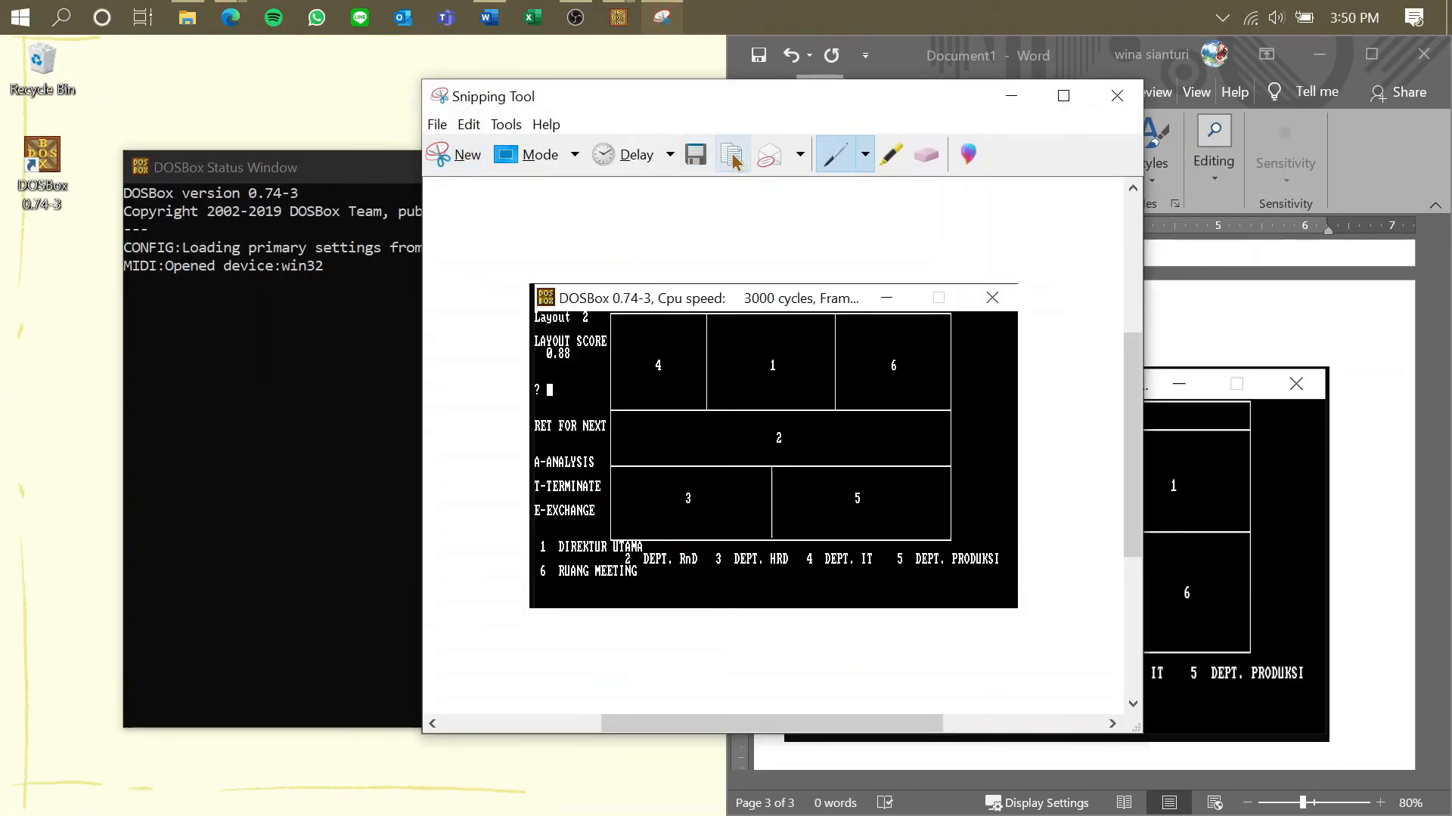
pyautogui.click(1349, 643)
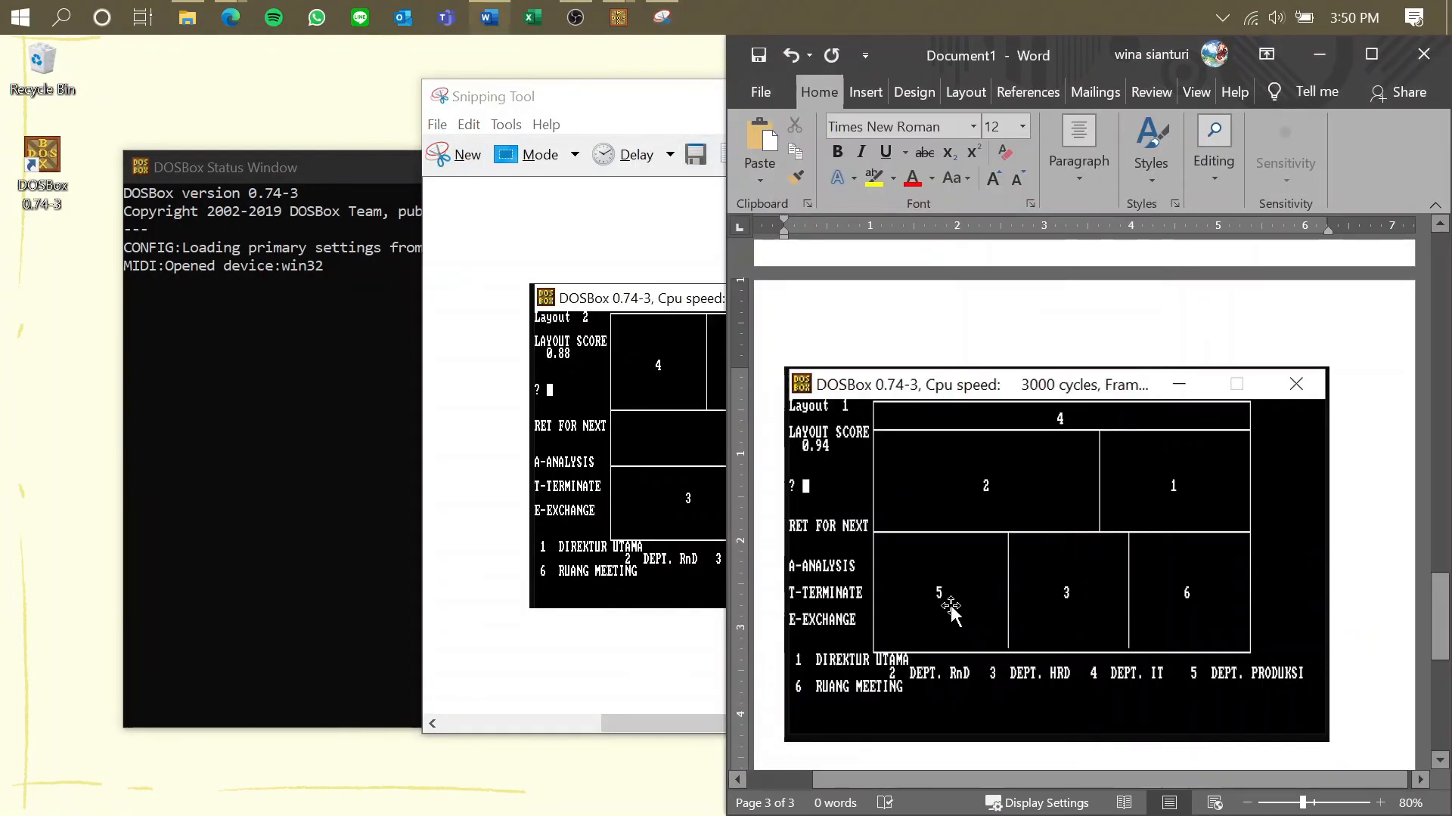
pyautogui.hotkey('ctrl', 'v')
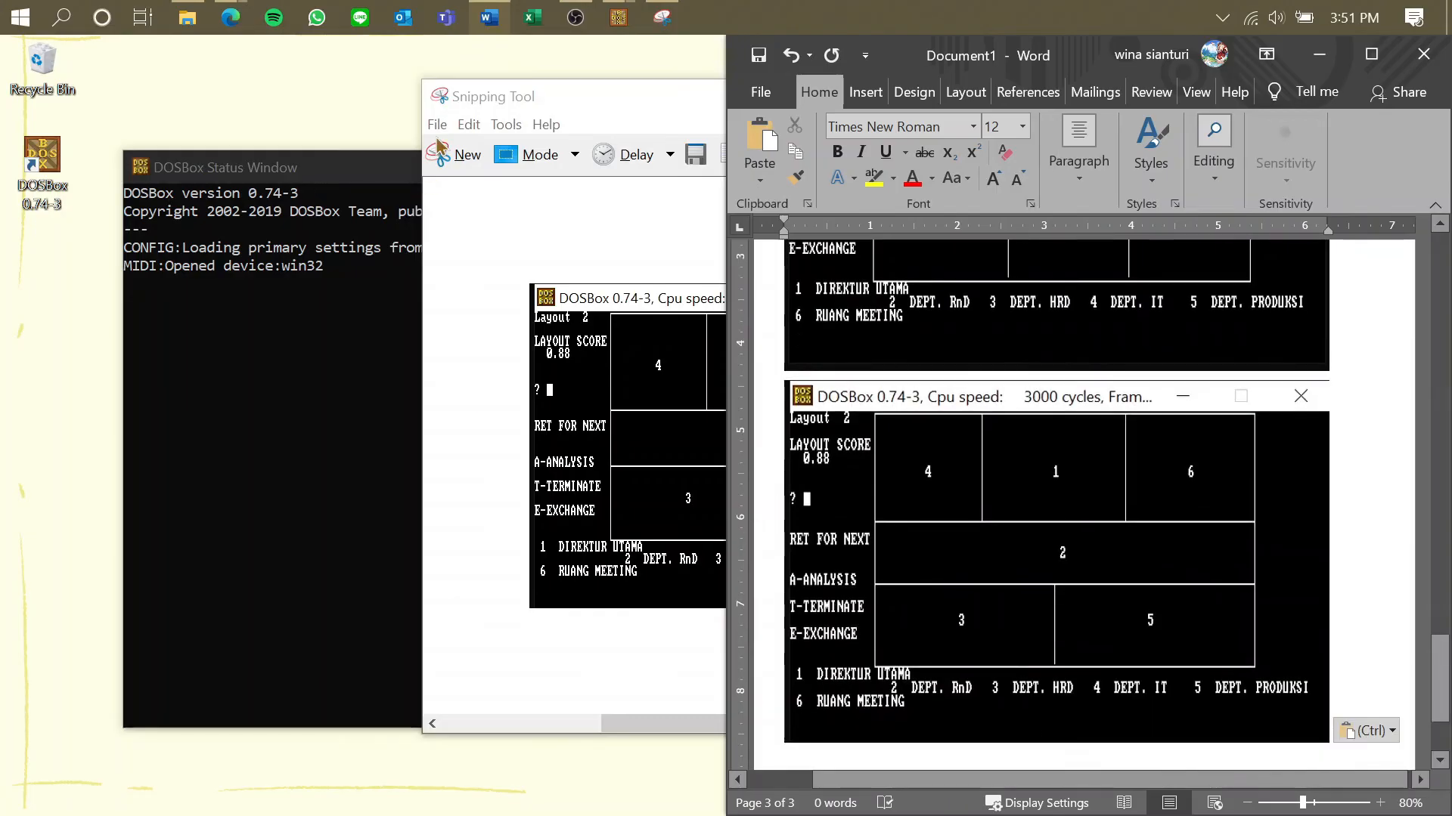
pyautogui.click(1320, 54)
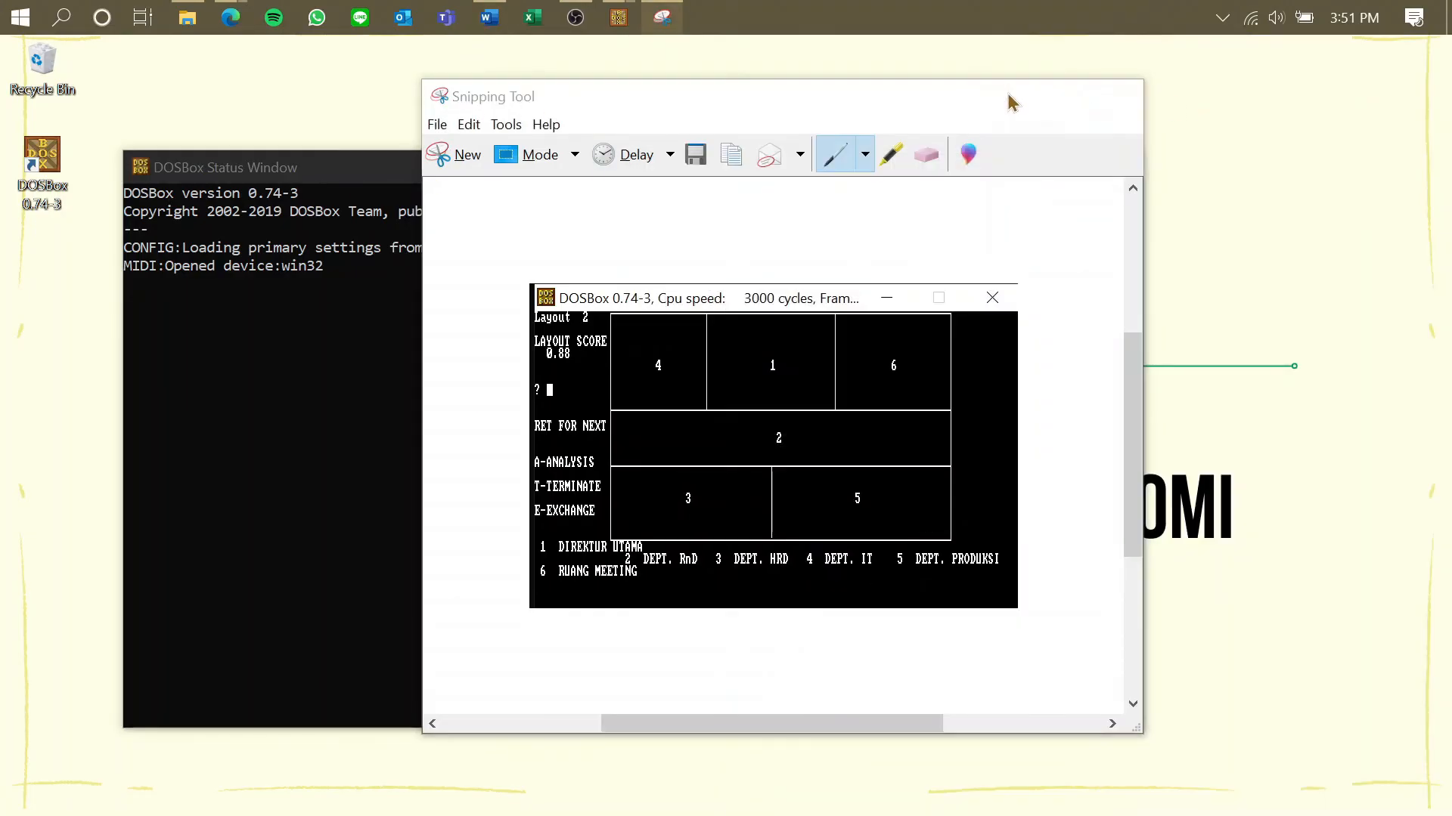
pyautogui.click(1011, 97)
# Advance to Layout 3, capture its drawing with Snipping Tool, paste it after Layout 2 in Word, and minimize both windows
pyautogui.press('Return')
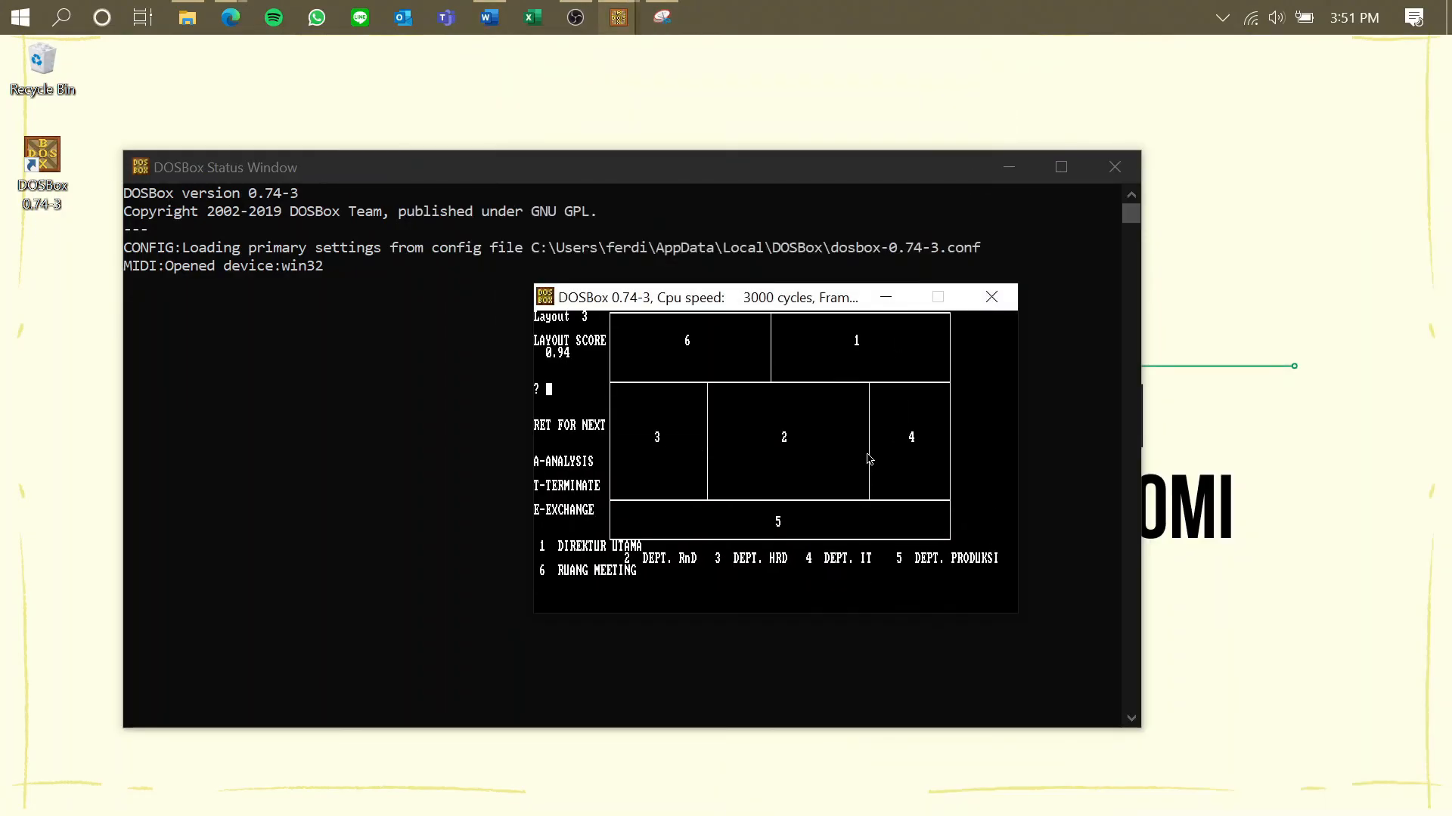
pyautogui.click(661, 16)
pyautogui.click(456, 155)
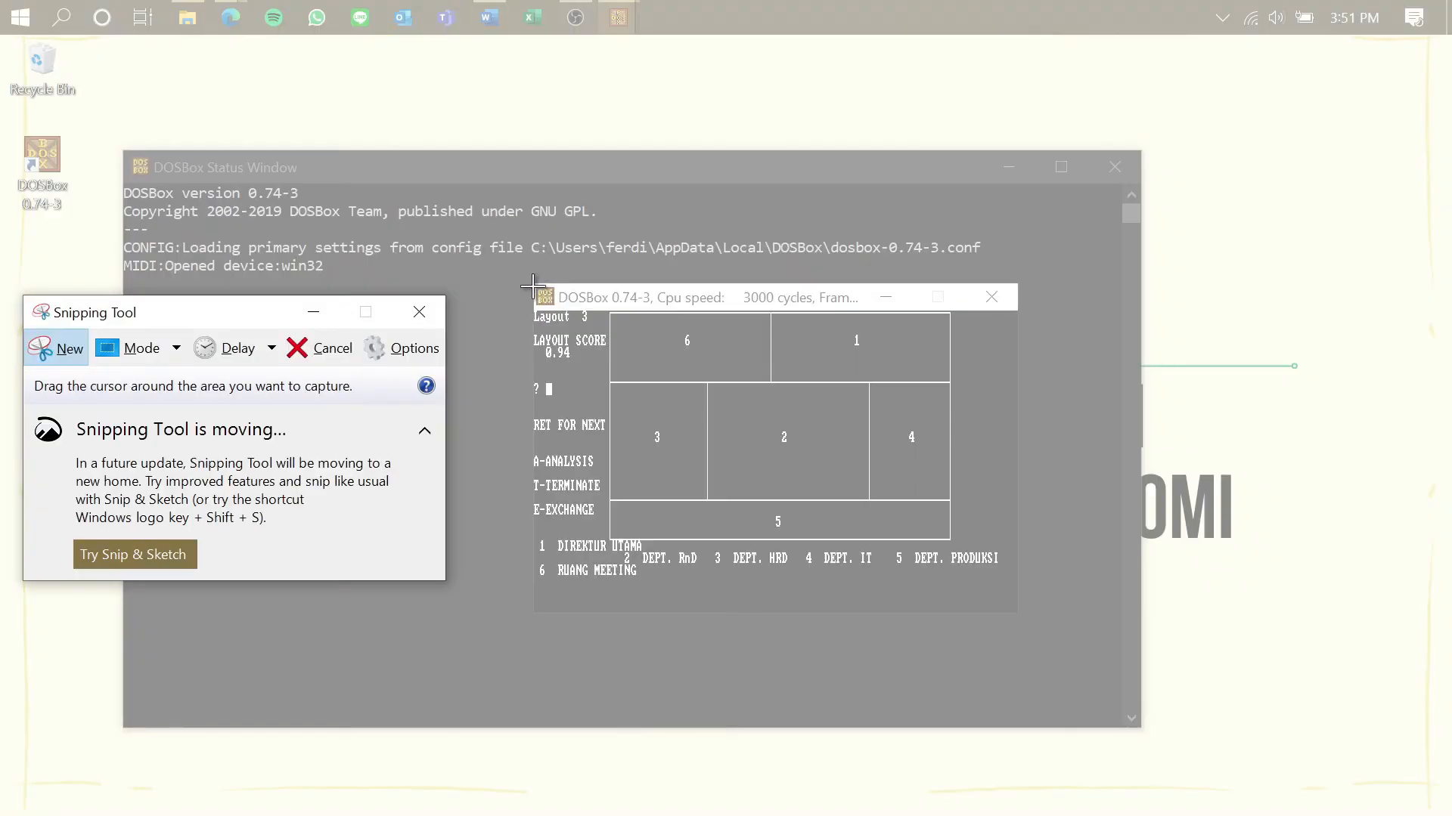
pyautogui.moveTo(530, 279); pyautogui.dragTo(1024, 573)
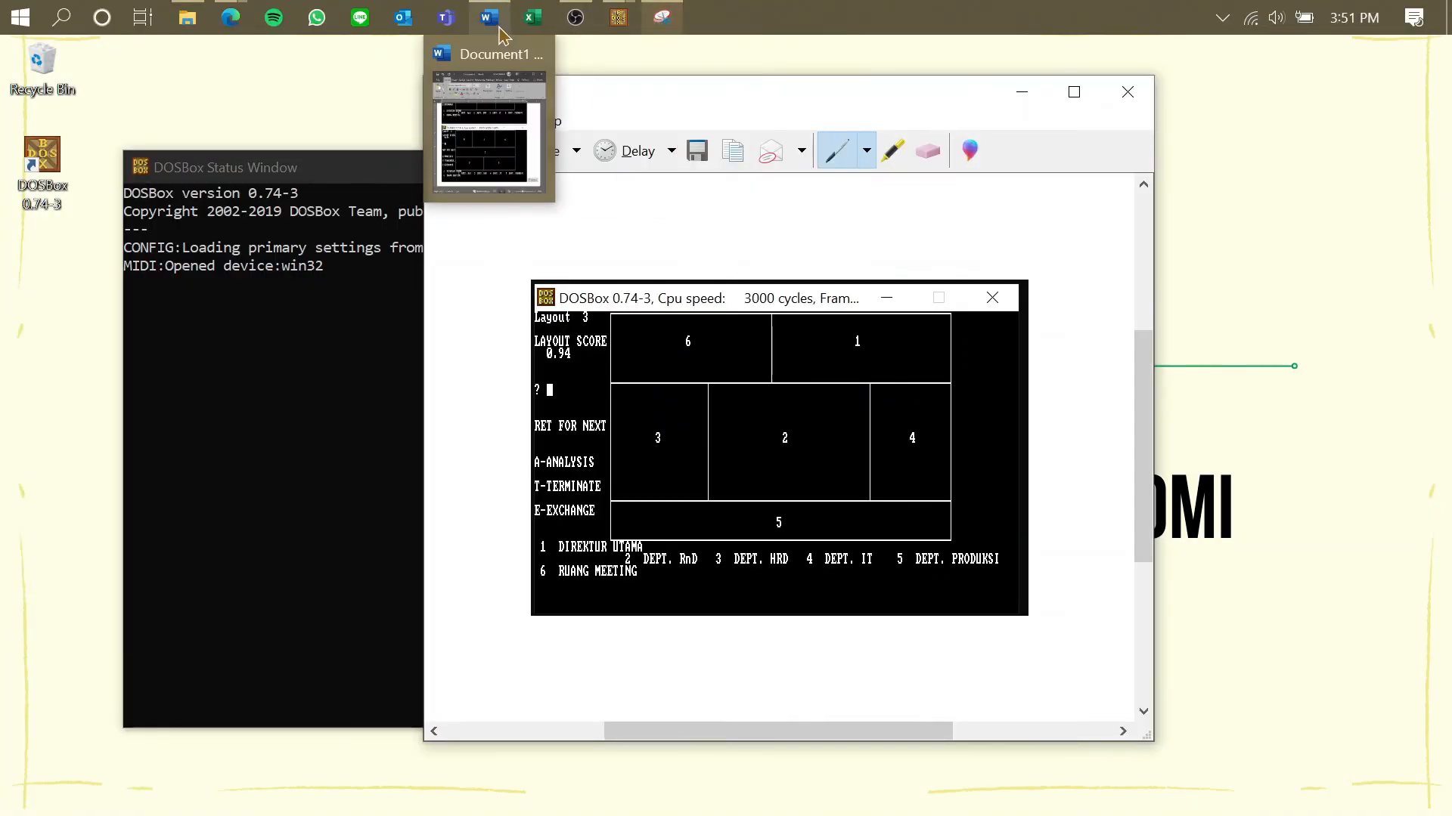
pyautogui.click(532, 83)
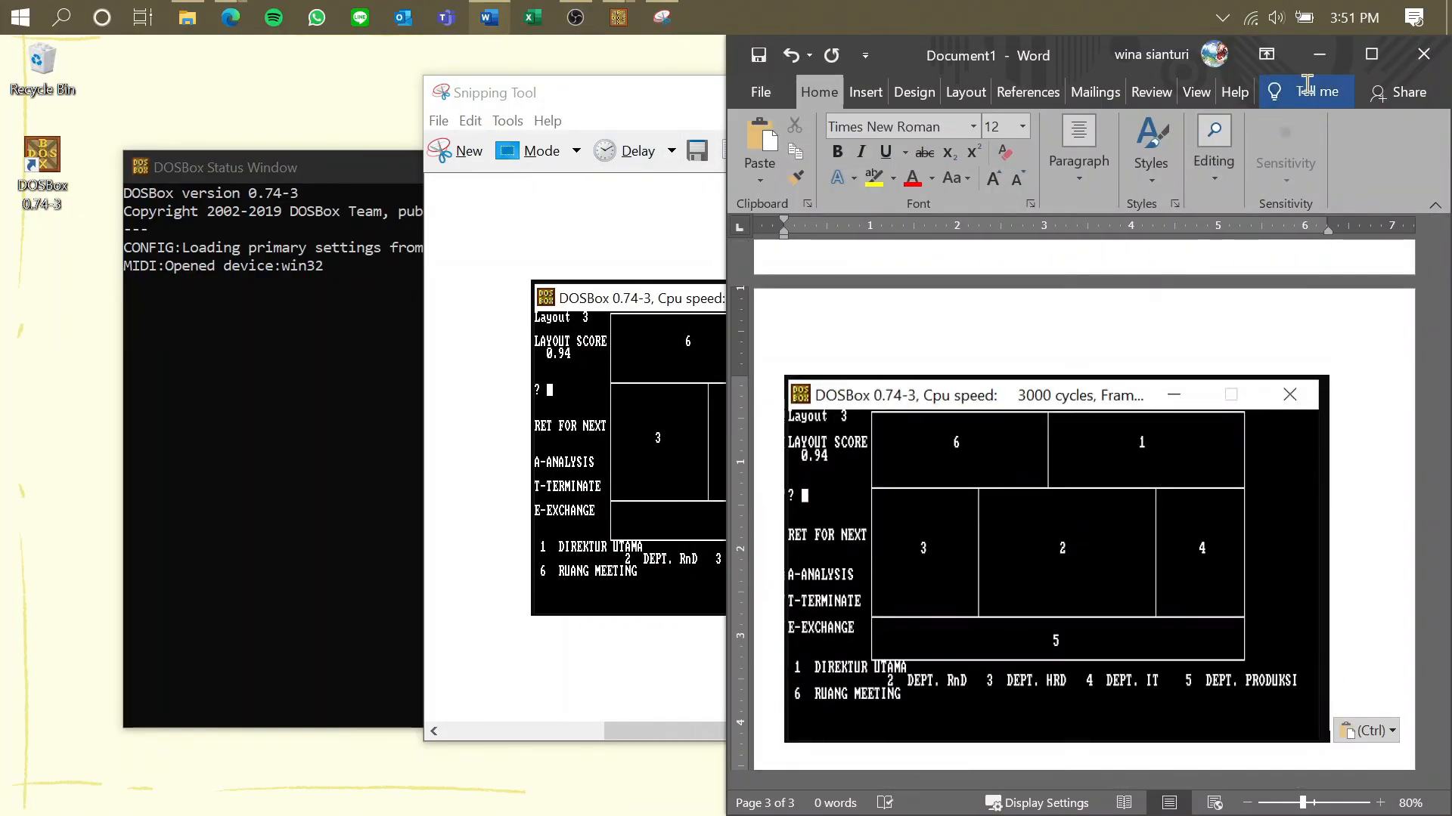
pyautogui.click(1319, 55)
pyautogui.click(1021, 92)
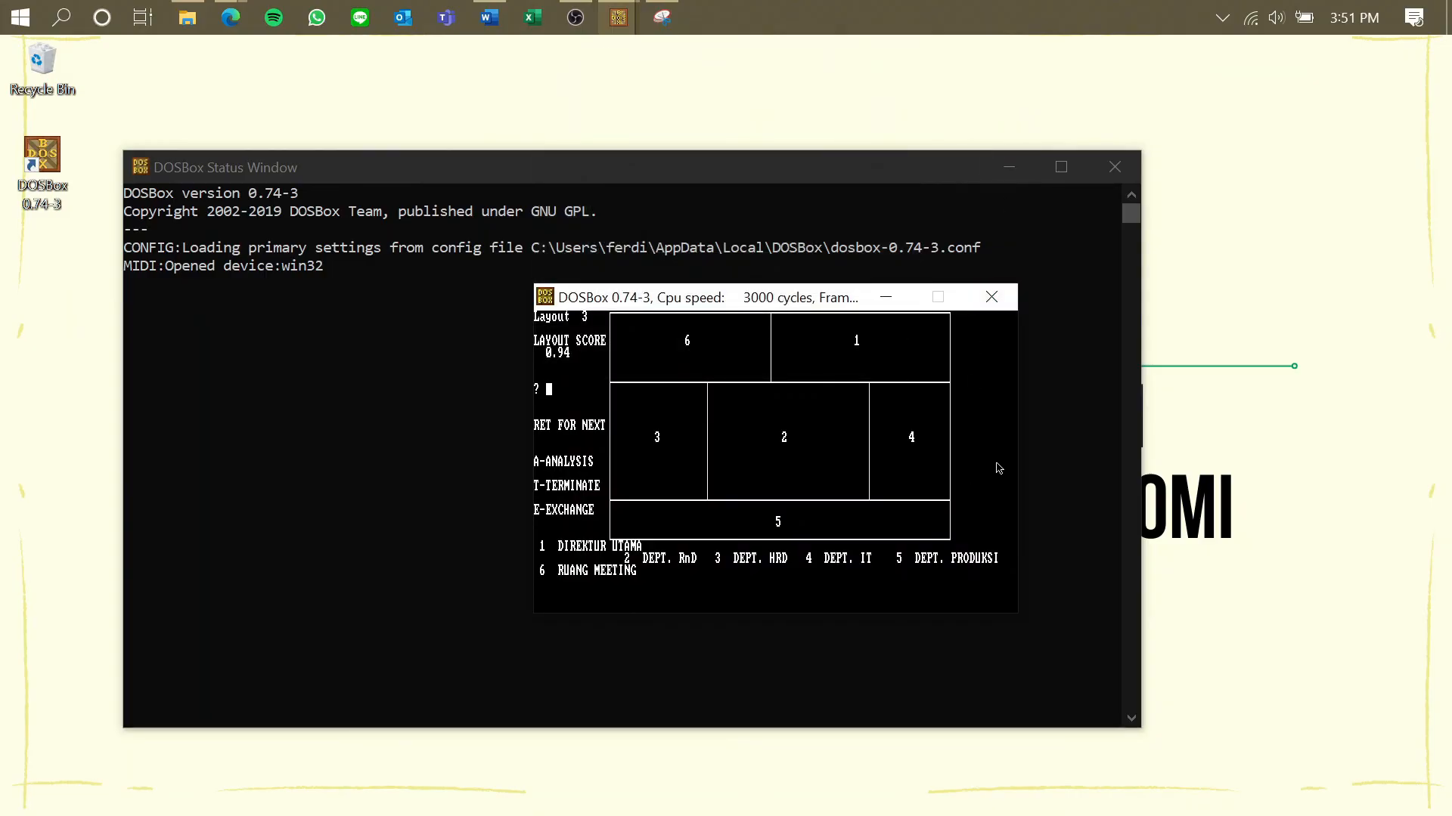
# Finish the saved layout review and start reviewing the saved layouts again from layout 2
pyautogui.press('Return')
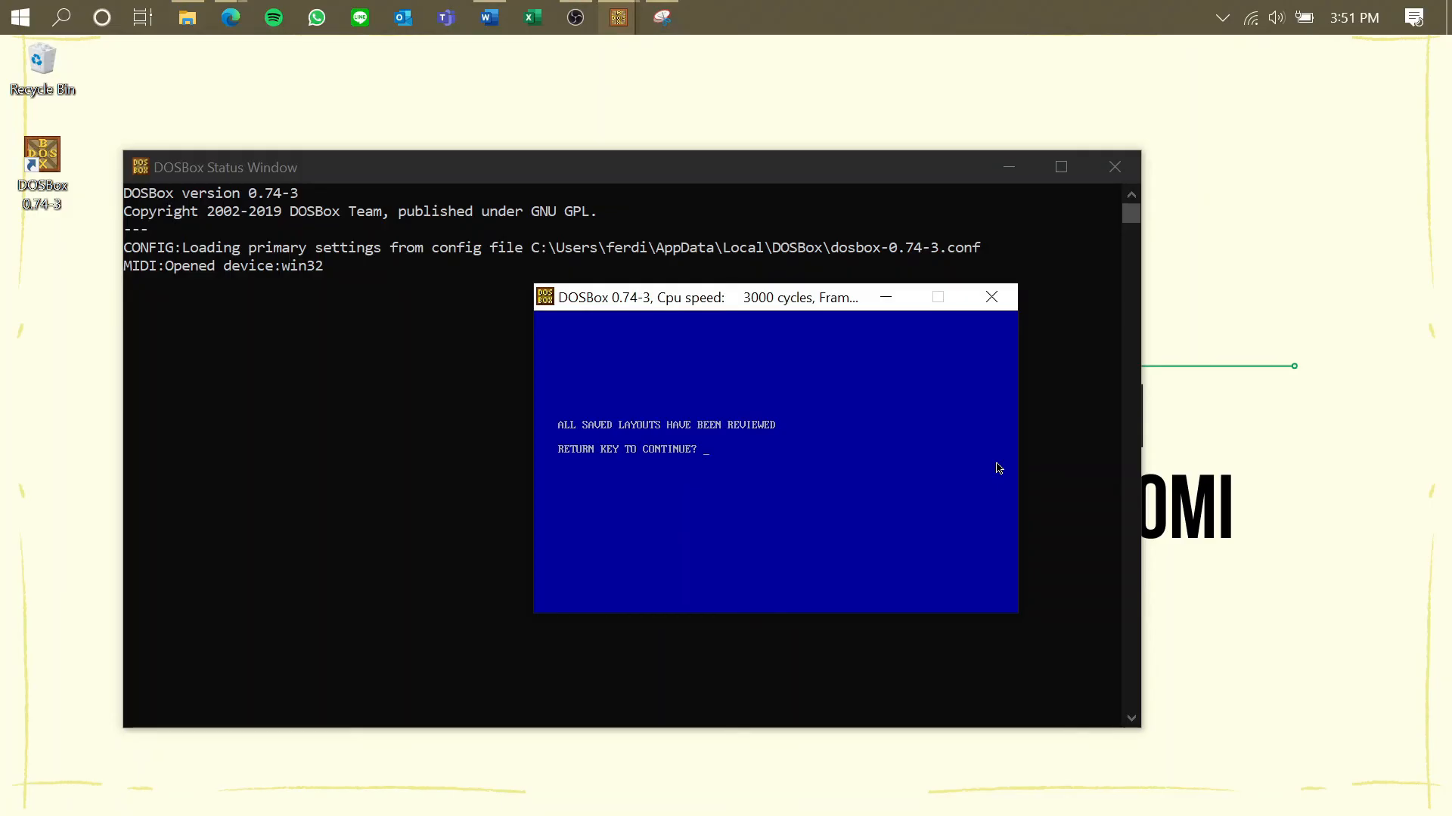
pyautogui.press('Return')
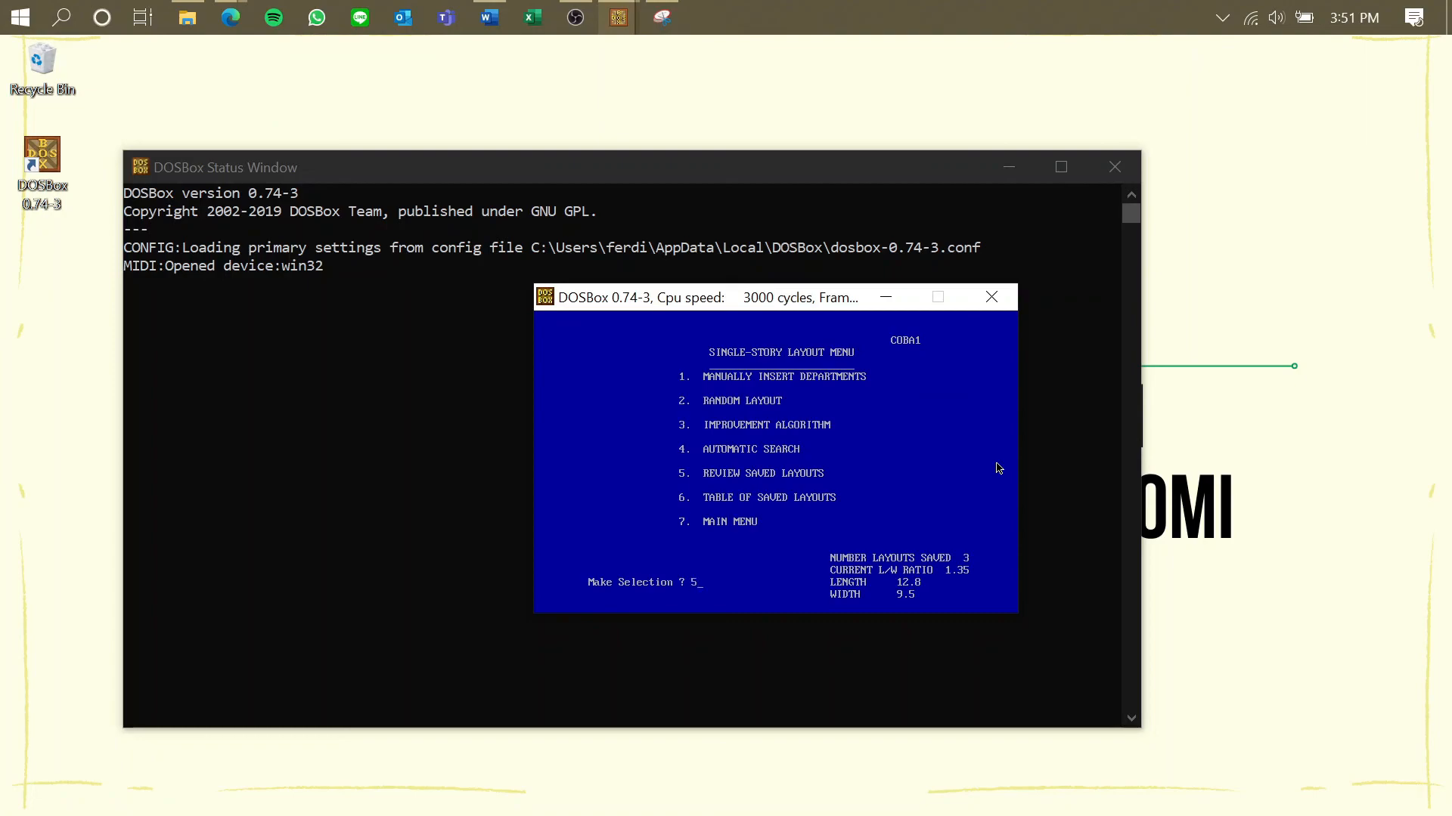
pyautogui.press('Return')
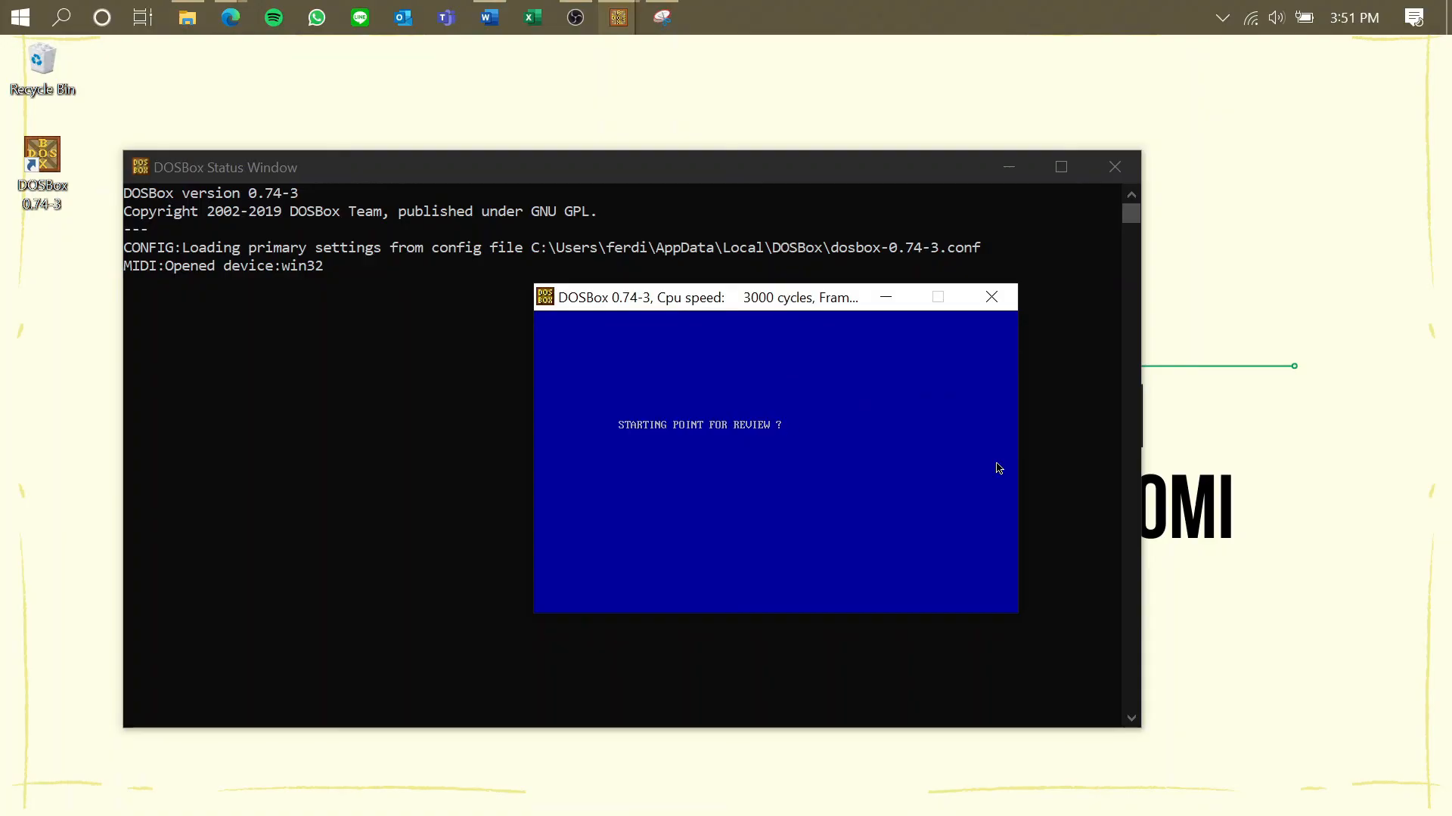
pyautogui.press('Return')
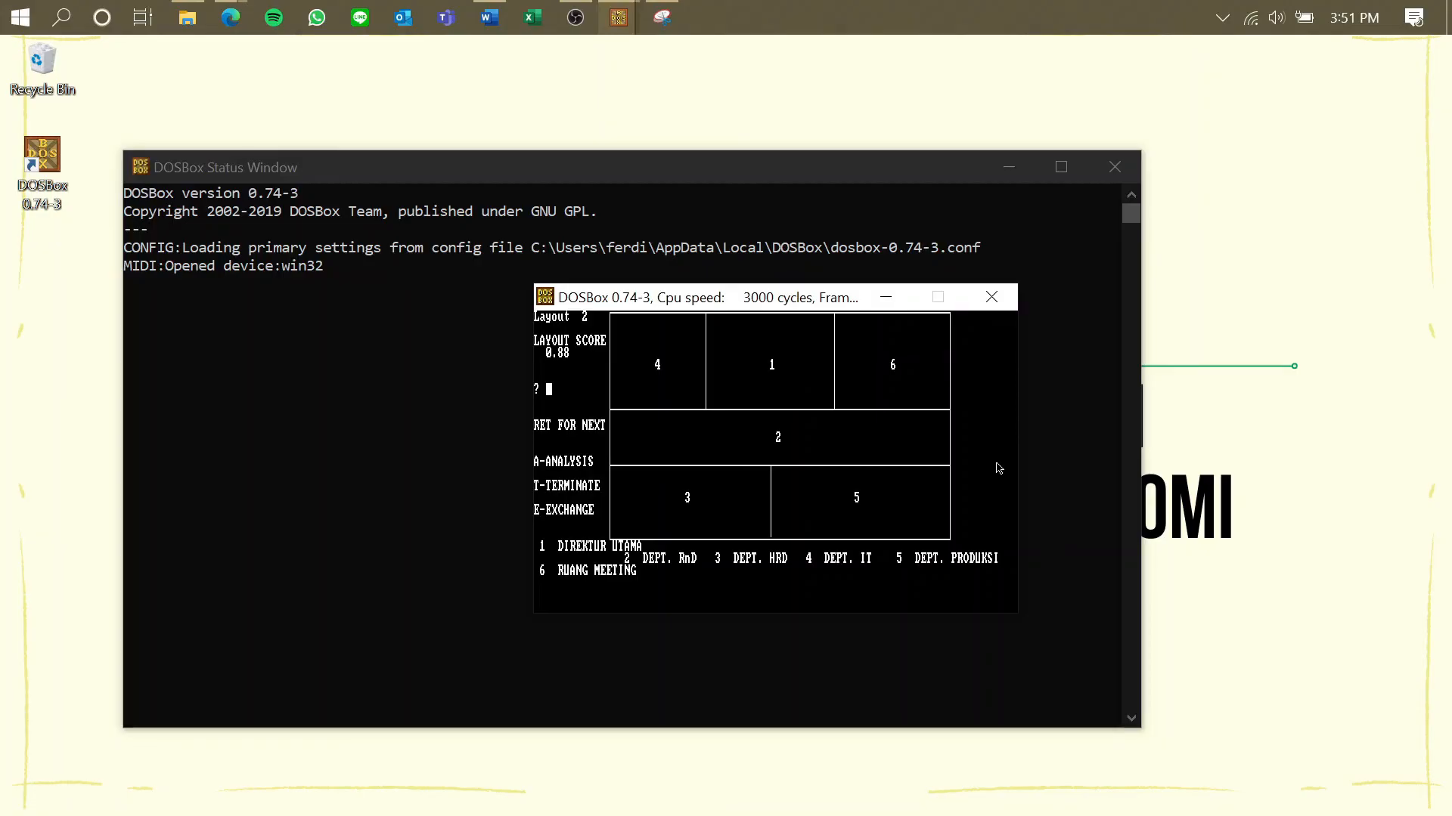
# Run the analysis of Layout 2 and go through its centroid, adjacency and product flow screens back to the drawing
pyautogui.write('A')
pyautogui.press('Return')
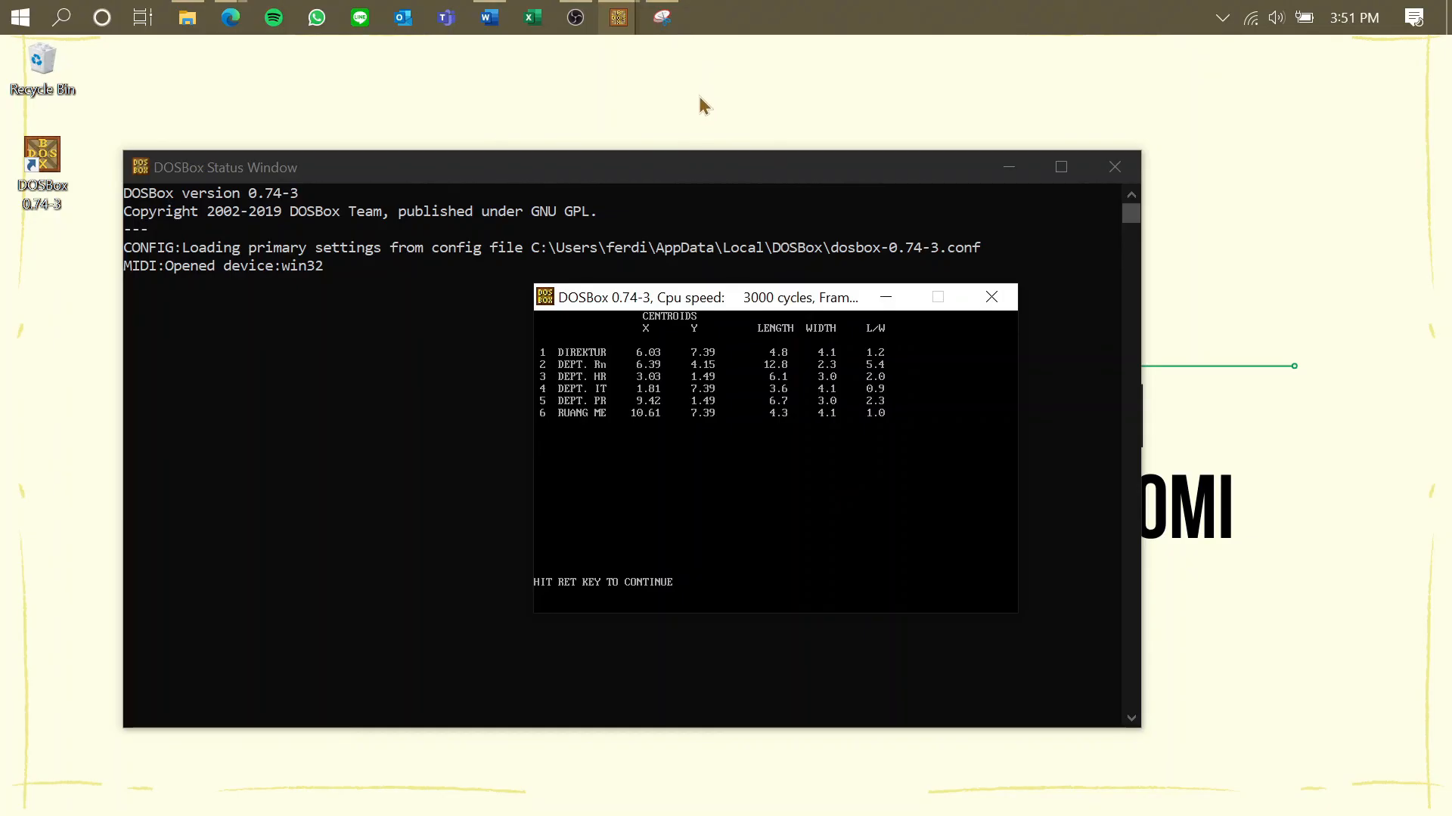
pyautogui.press('Return')
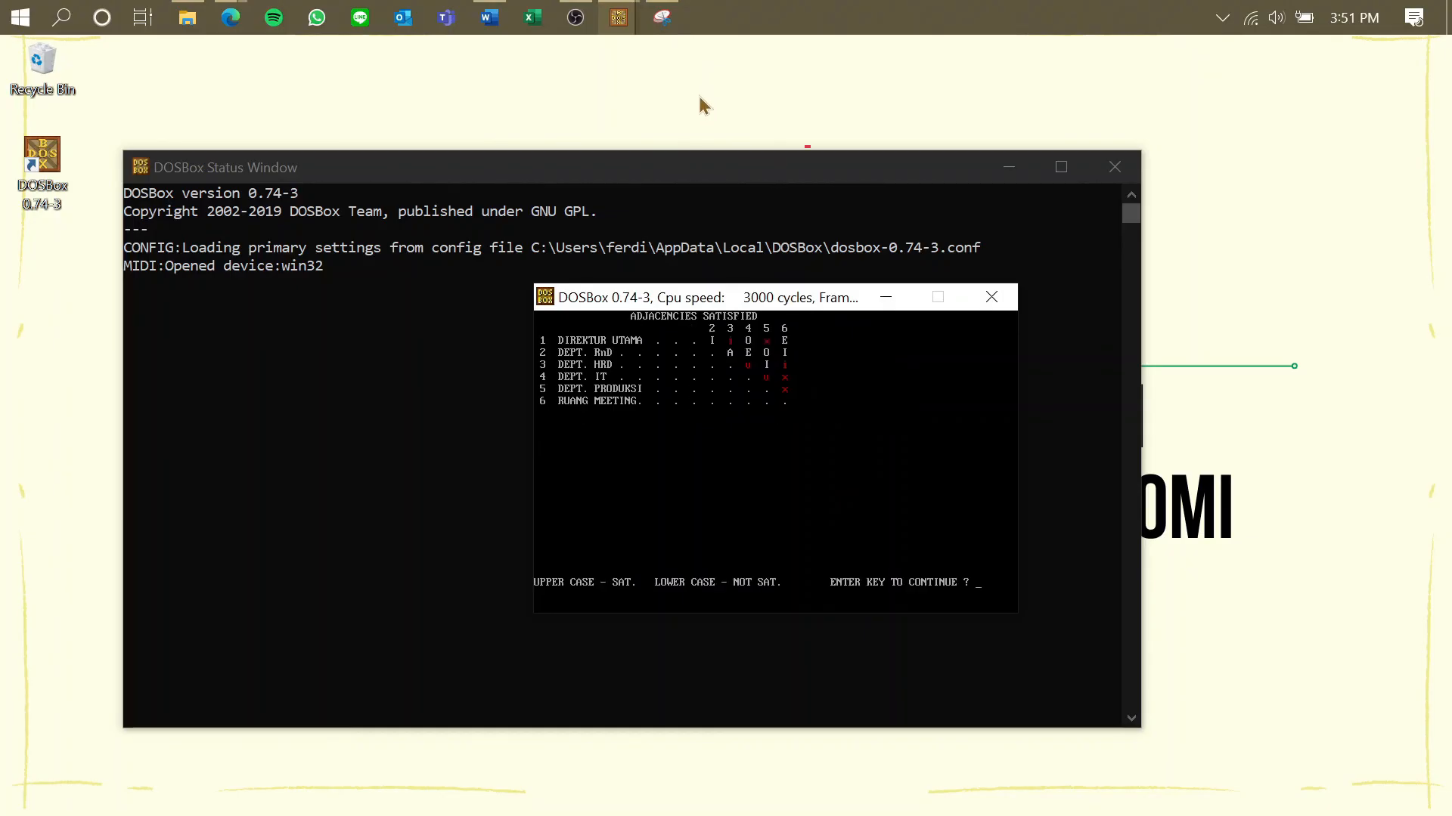
pyautogui.press('Return')
pyautogui.press('Return')
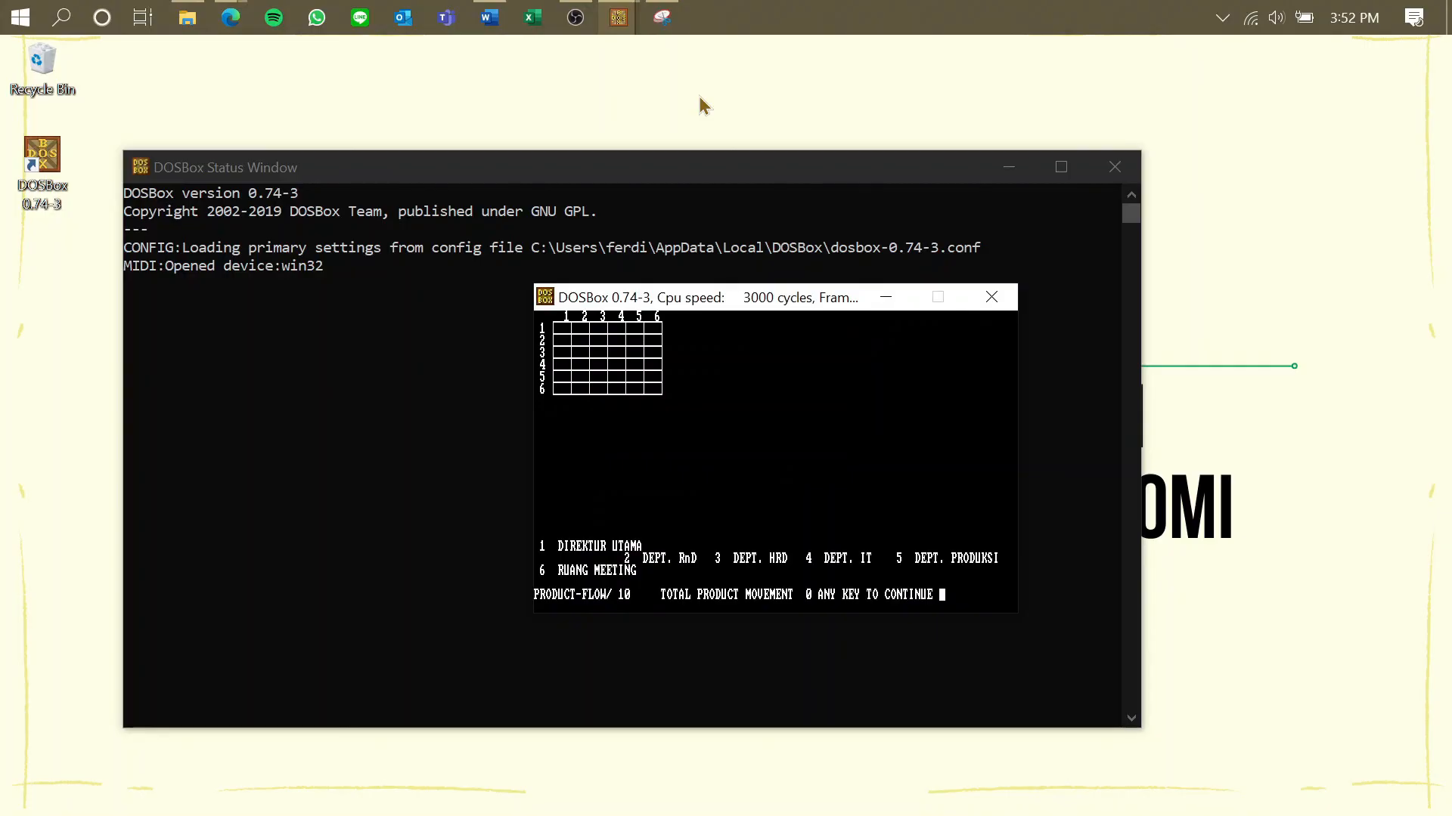
pyautogui.press('Return')
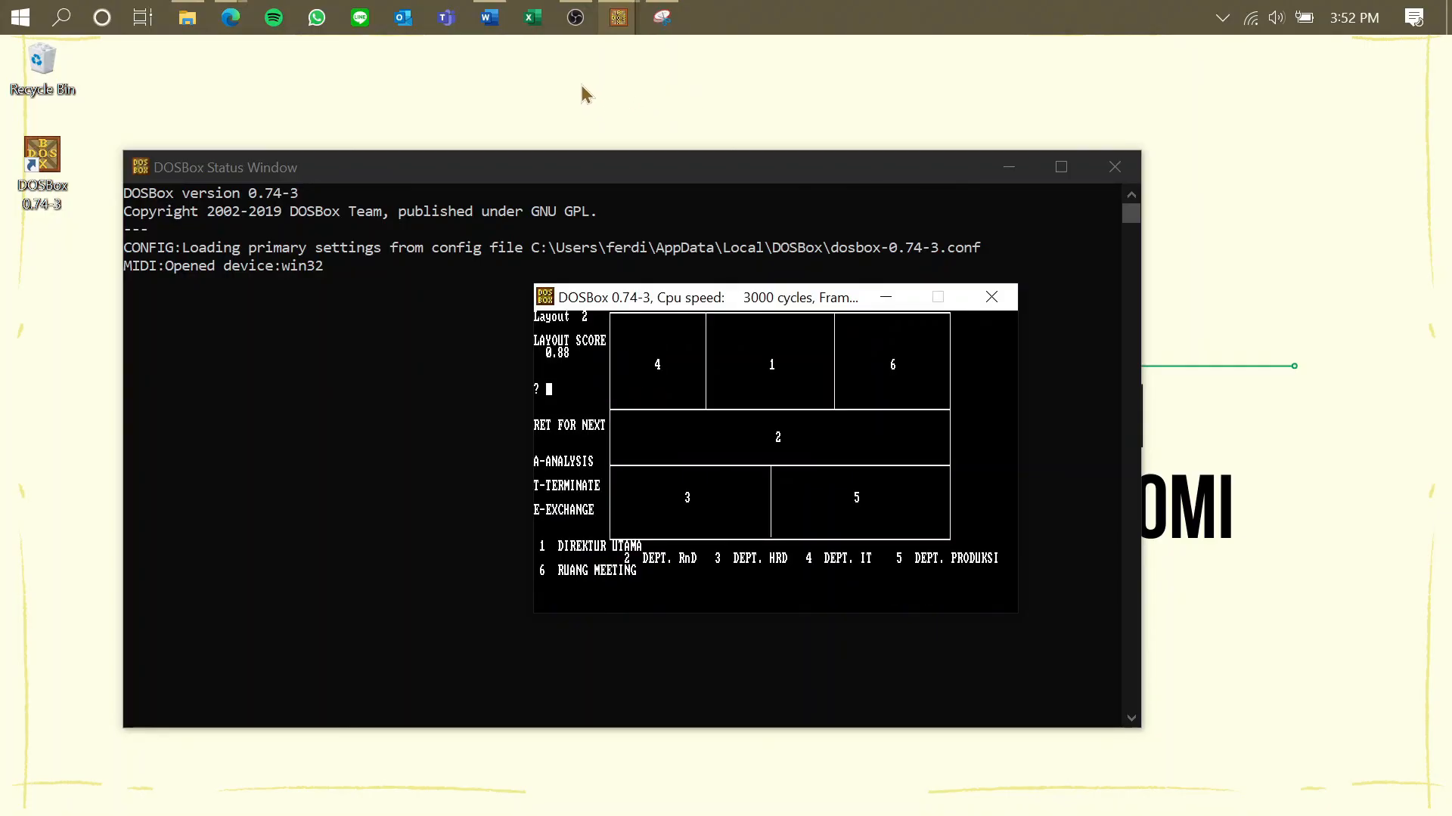
# Maximize the Word document, zoom out to 70%, and look over the pasted captures from the layouts back to the relationship chart
pyautogui.moveTo(489, 16)
pyautogui.click(518, 149)
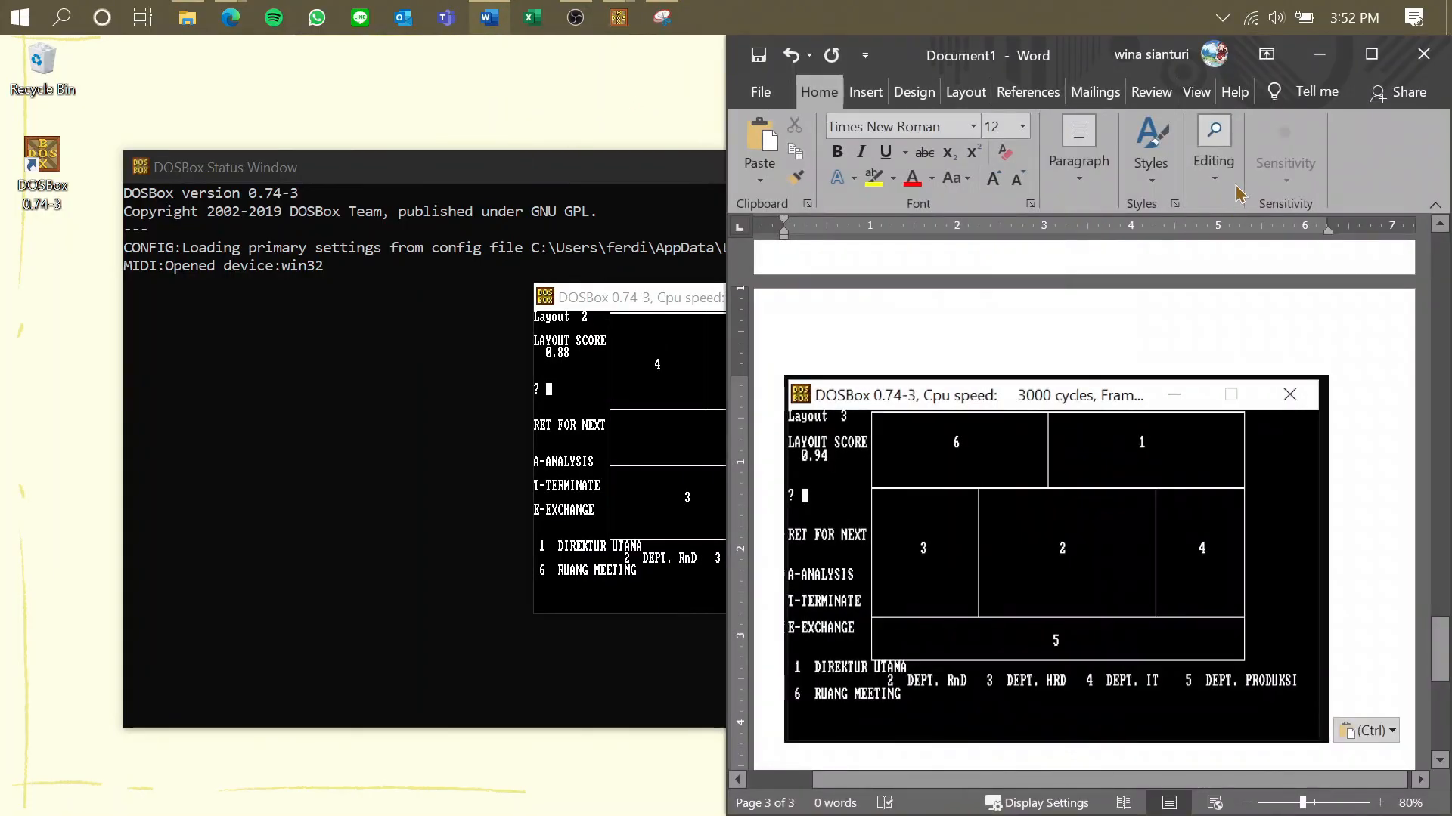
pyautogui.press('super+Left')
pyautogui.scroll(9, 1141, 495)
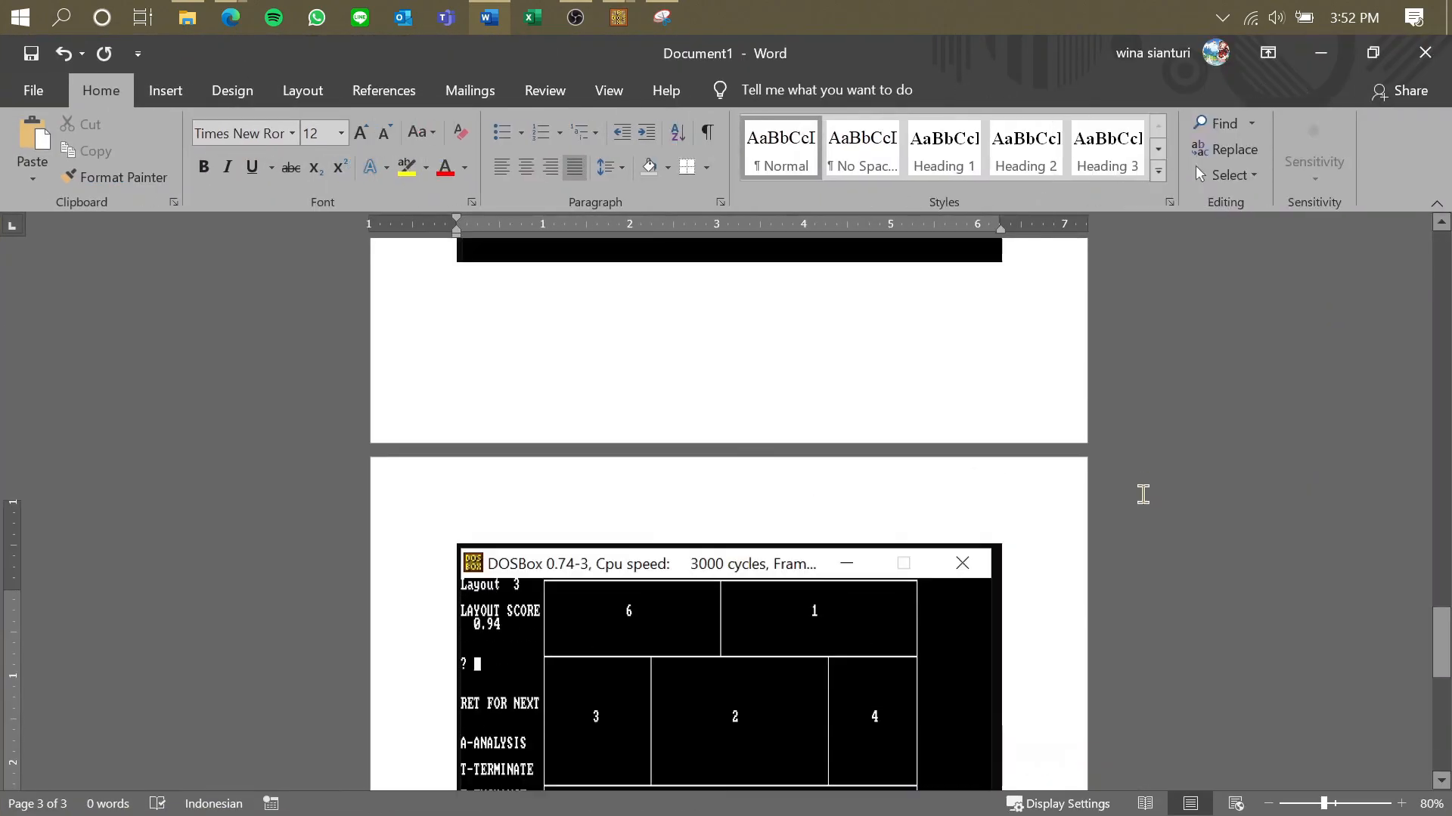
pyautogui.scroll(3, 1157, 446)
pyautogui.keyDown('ctrl'); pyautogui.scroll(-1, 1171, 408); pyautogui.keyUp('ctrl')
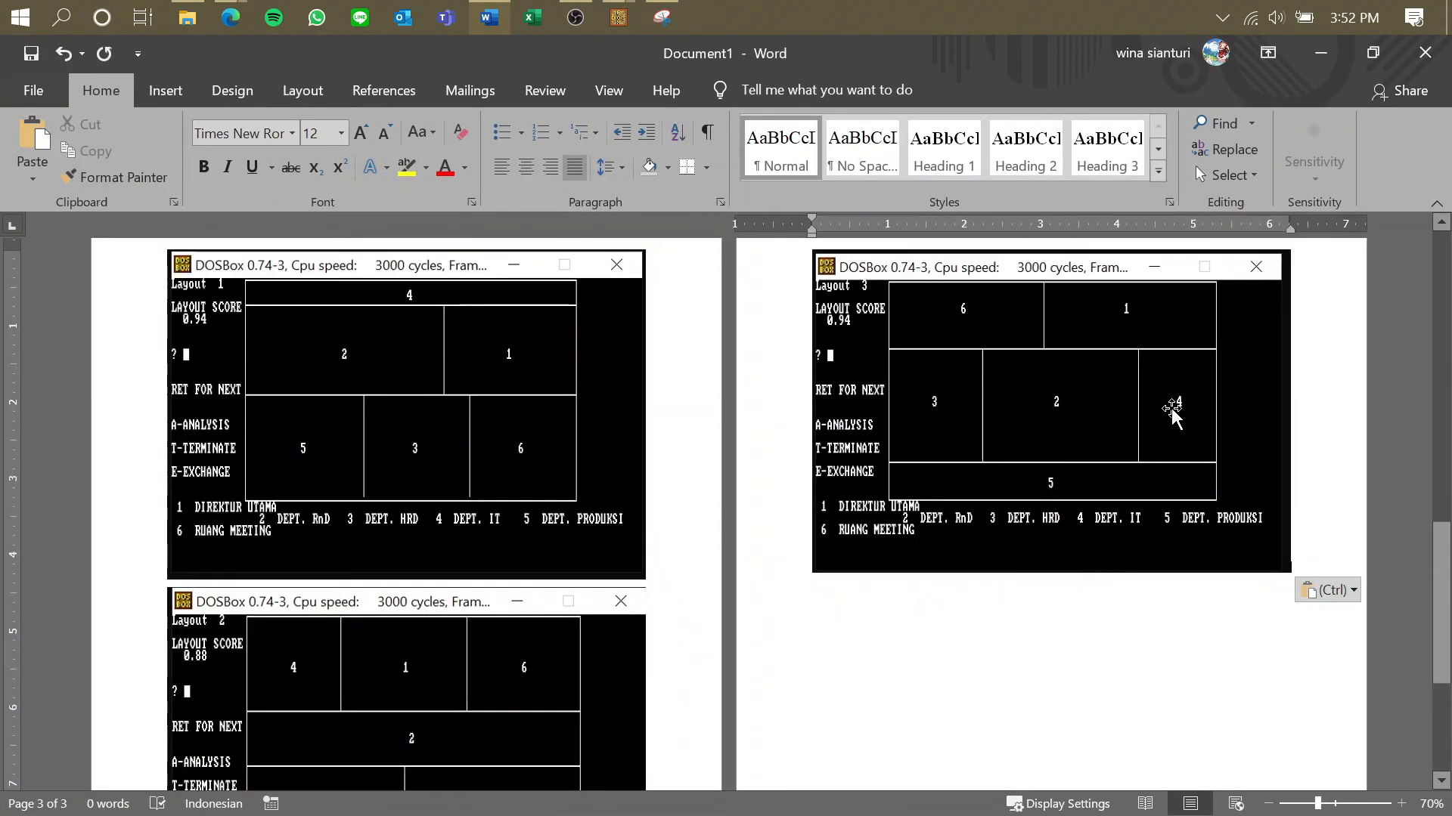
pyautogui.scroll(5, 1170, 401)
pyautogui.scroll(8, 1168, 382)
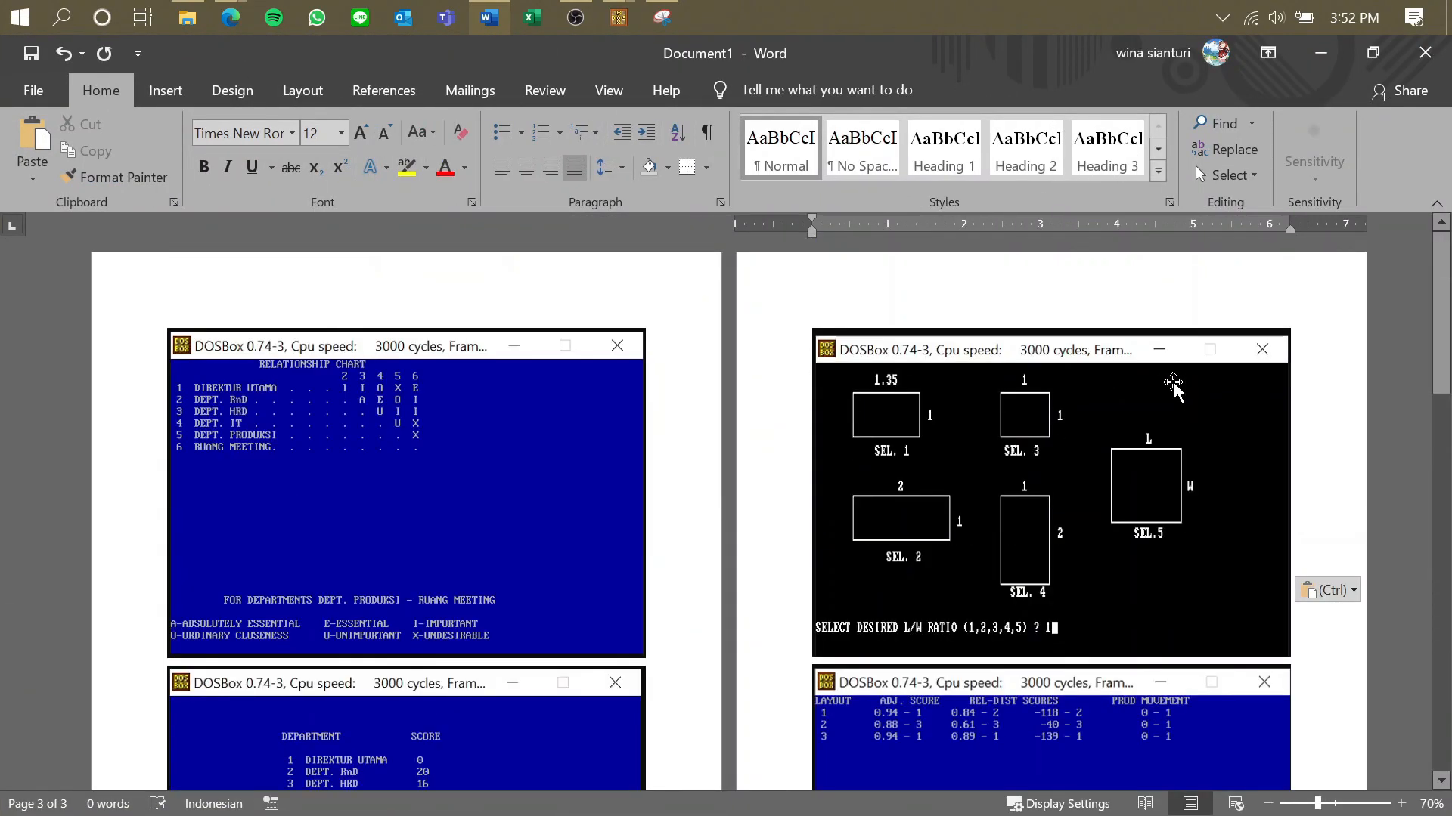
pyautogui.scroll(-3, 1168, 295)
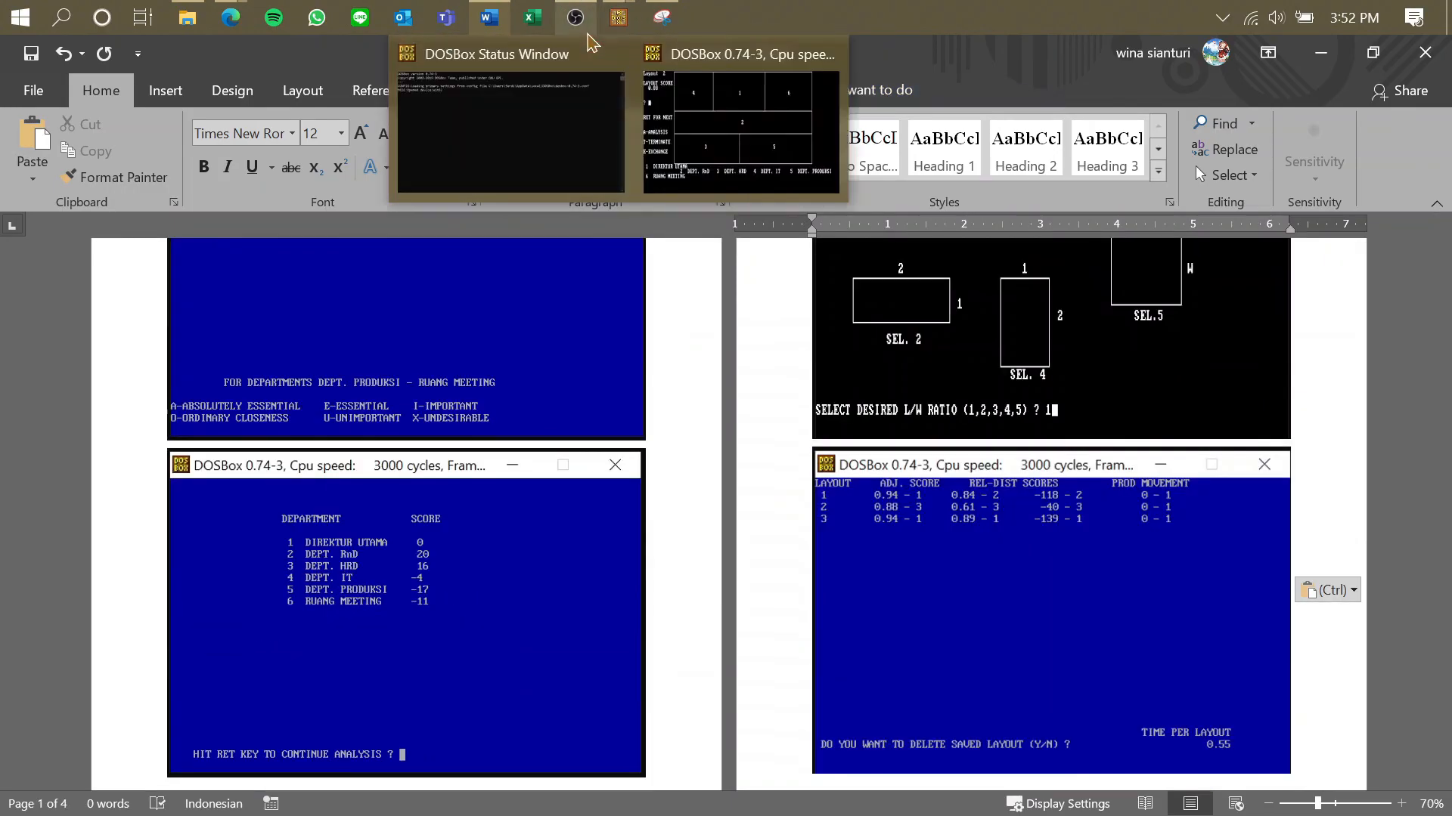
# Switch back to DOSBox and terminate the layout review to return to the single-story layout menu
pyautogui.moveTo(613, 22)
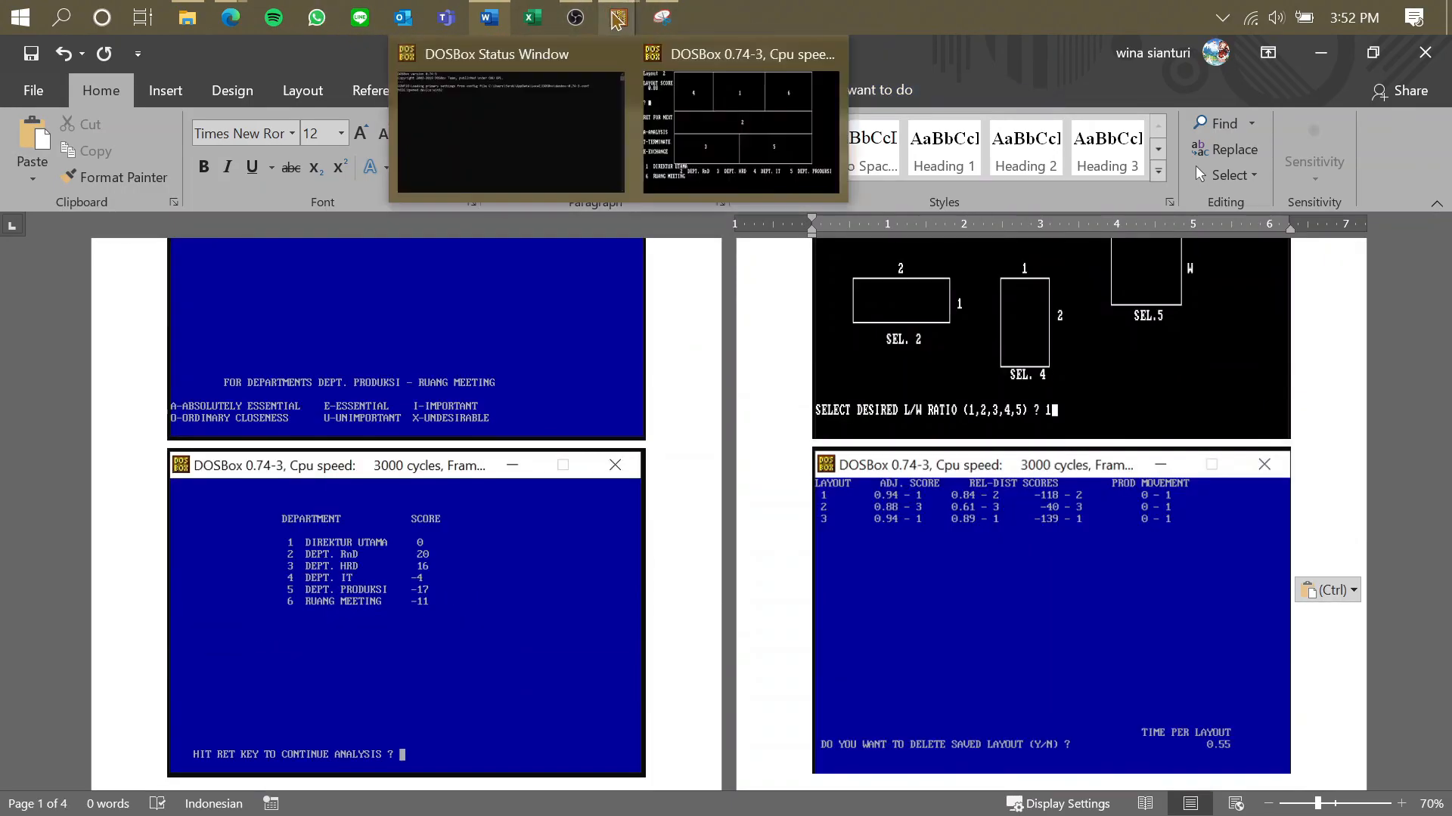
pyautogui.click(740, 121)
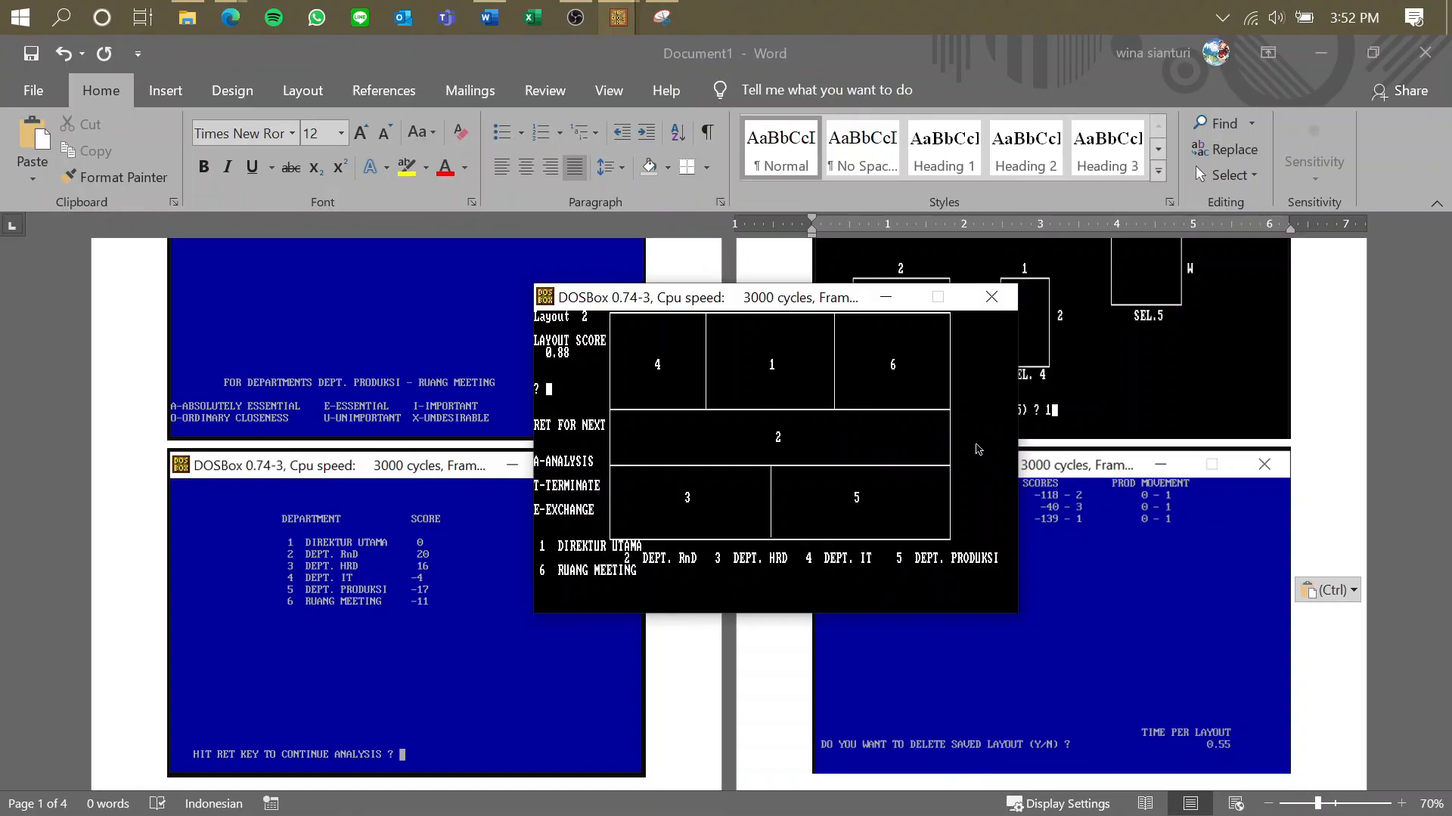
pyautogui.press('Return')
pyautogui.write('t')
pyautogui.press('Return')
pyautogui.press('Return')
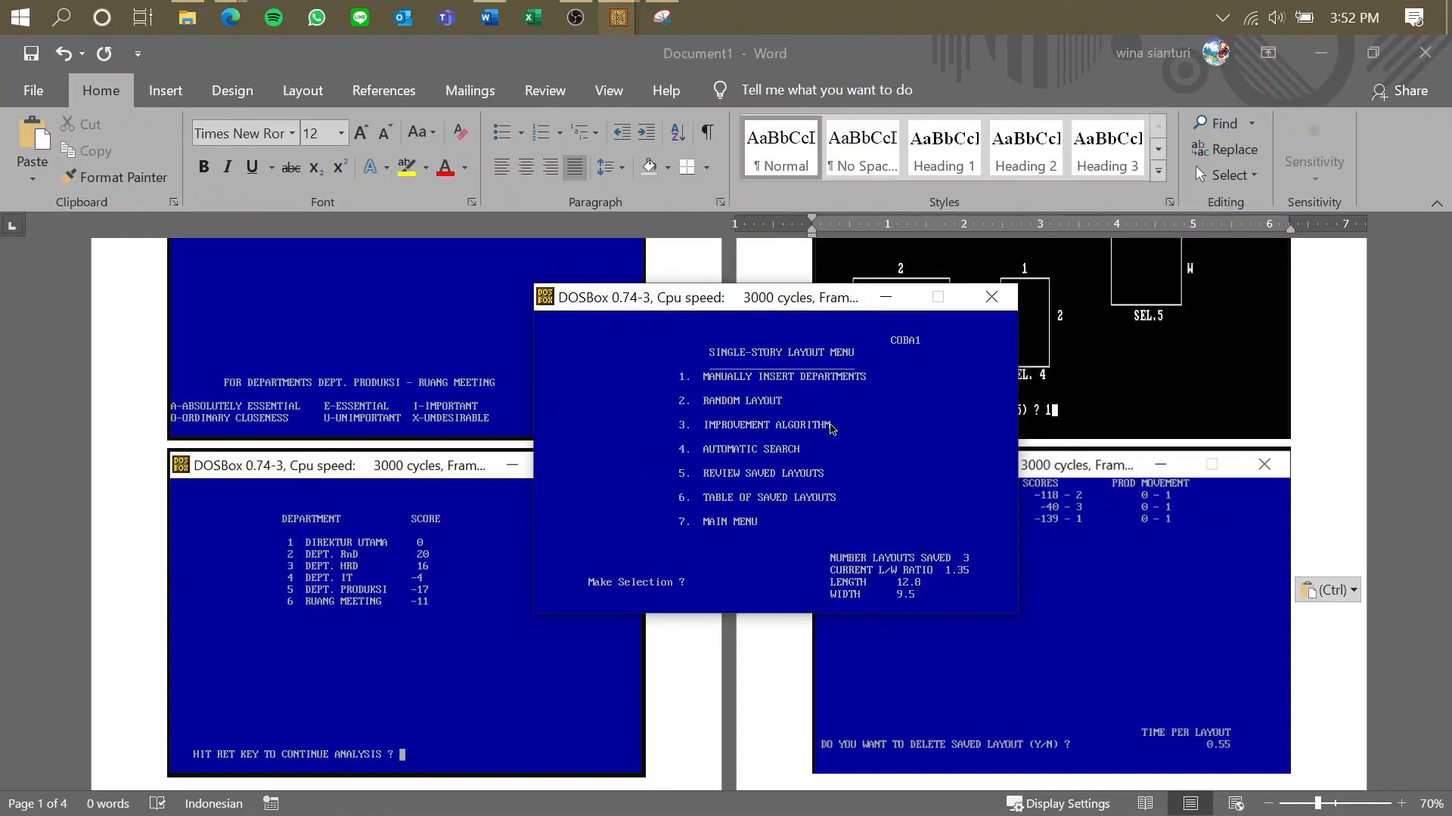